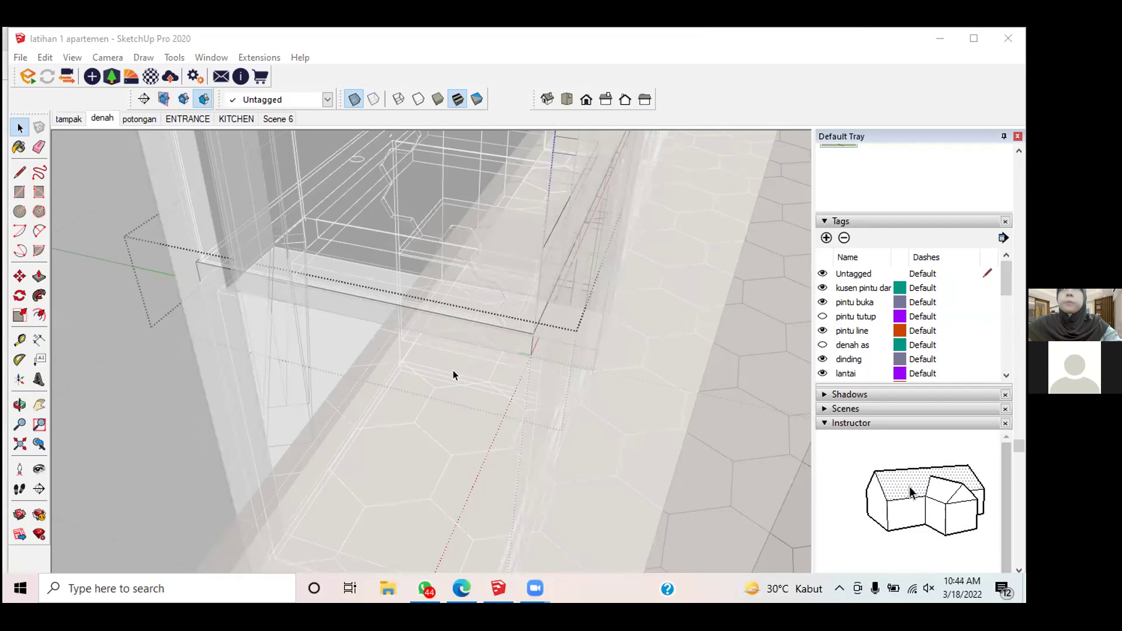
Step: In X-ray, push the narrow strip face under the counter inward and orbit to check it
{"action": "left_click", "coordinate": [383, 314]}
{"action": "scroll", "coordinate": [384, 315], "scroll_direction": "up", "scroll_amount": 1}
{"action": "key", "text": "p"}
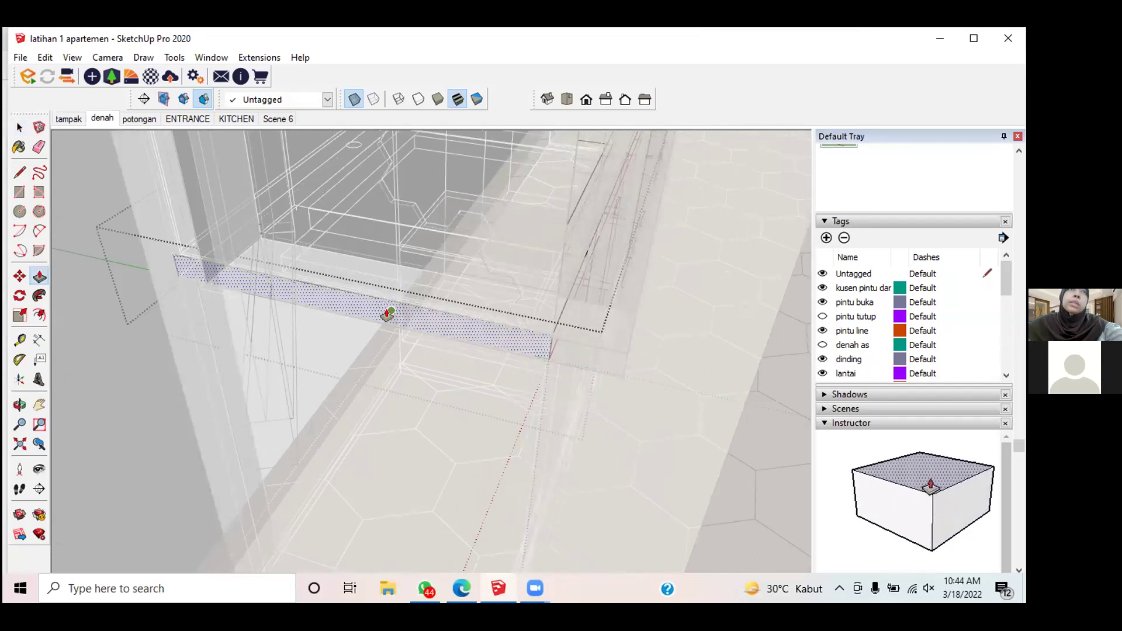
{"action": "left_click", "coordinate": [387, 315]}
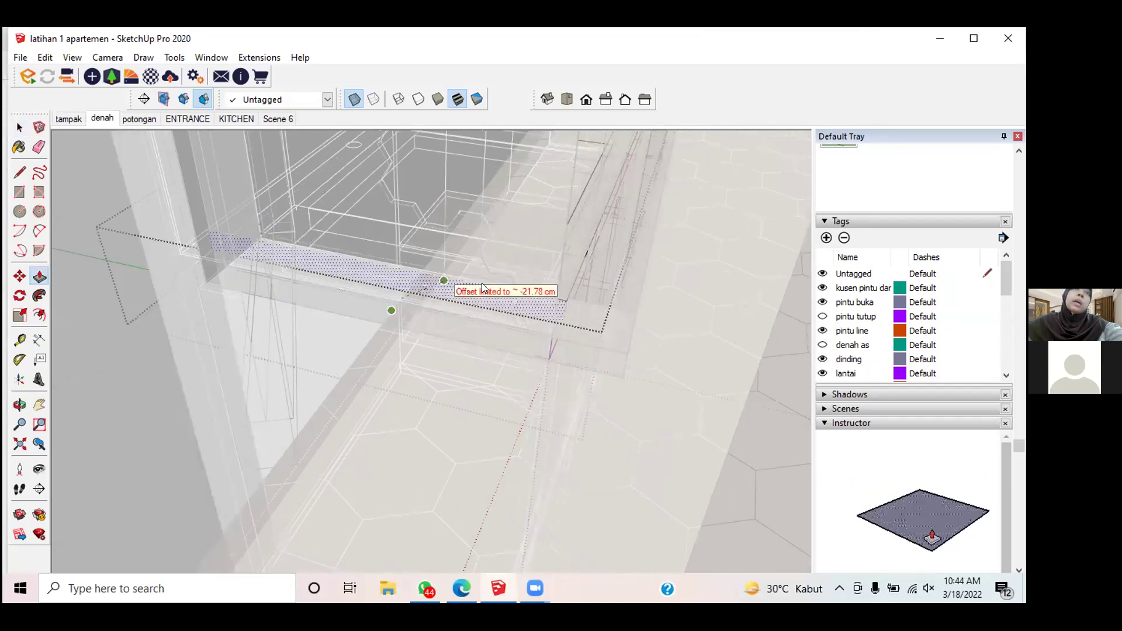
{"action": "left_click", "coordinate": [539, 318]}
{"action": "middle_click_drag", "start_coordinate": [400, 342], "coordinate": [441, 339]}
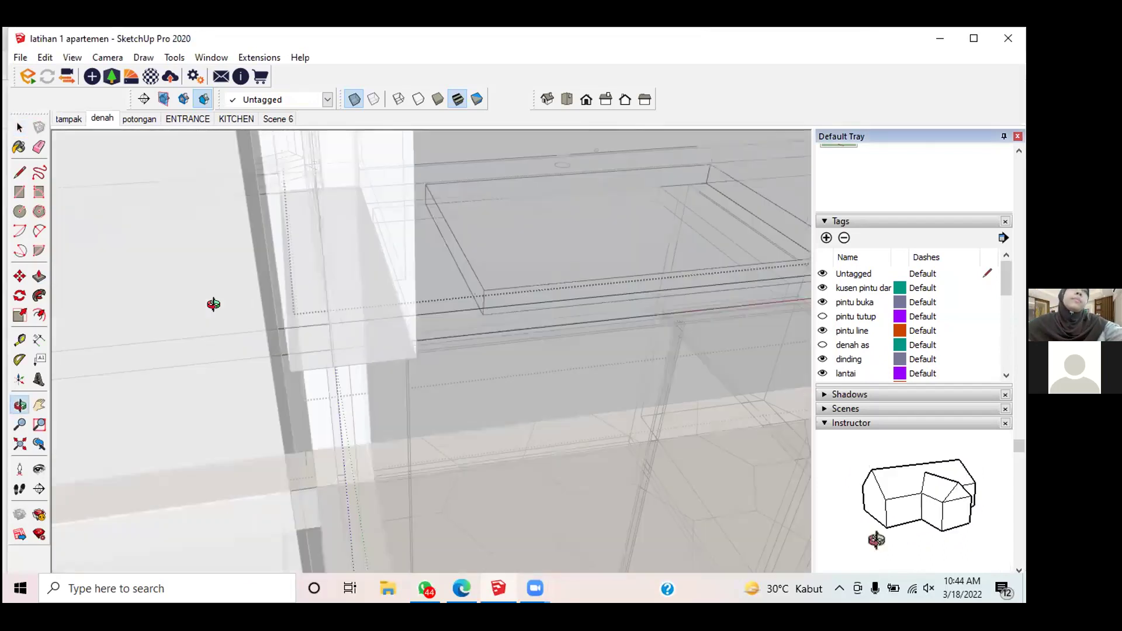
{"action": "middle_click_drag", "start_coordinate": [441, 339], "coordinate": [318, 325]}
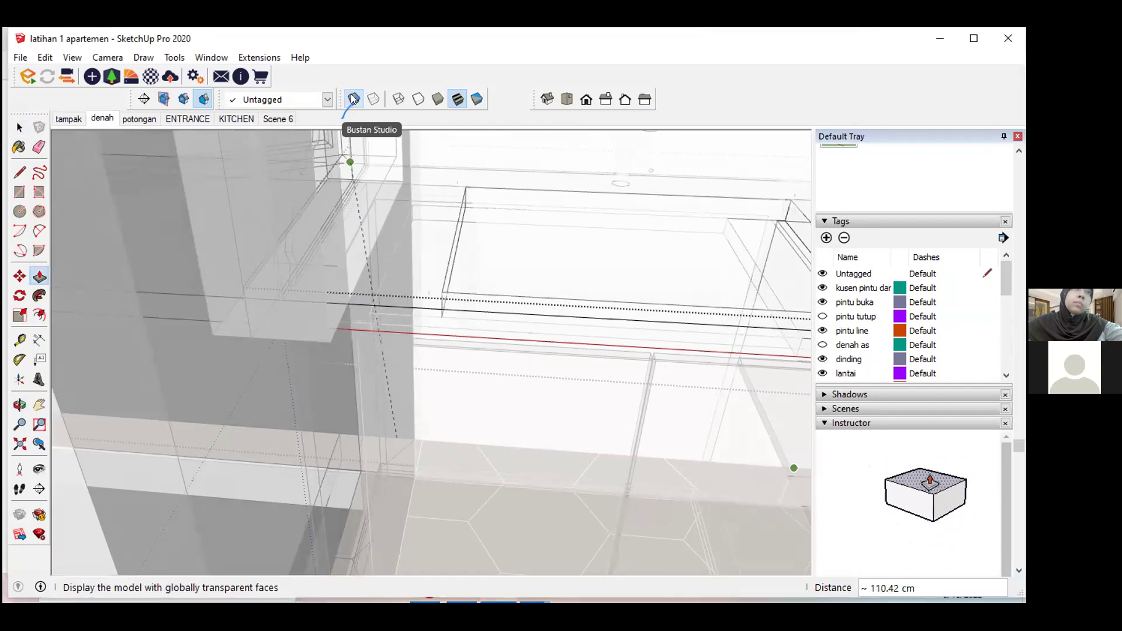
Step: Turn X-ray off and finish the pending push on the counter edge
{"action": "left_click", "coordinate": [353, 117]}
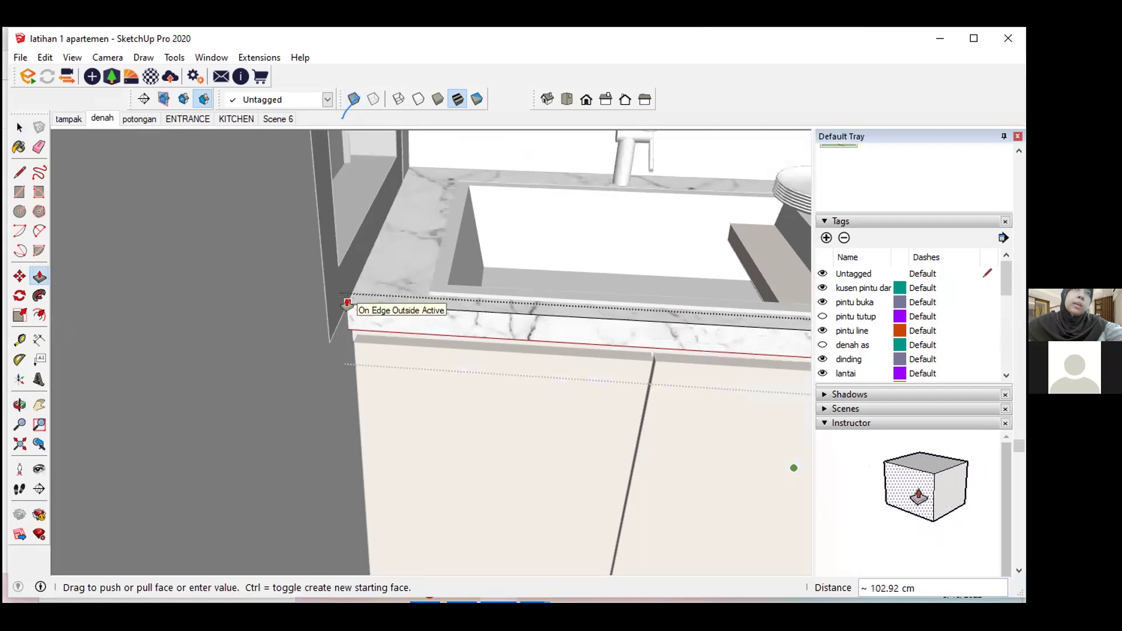
{"action": "left_click", "coordinate": [348, 304]}
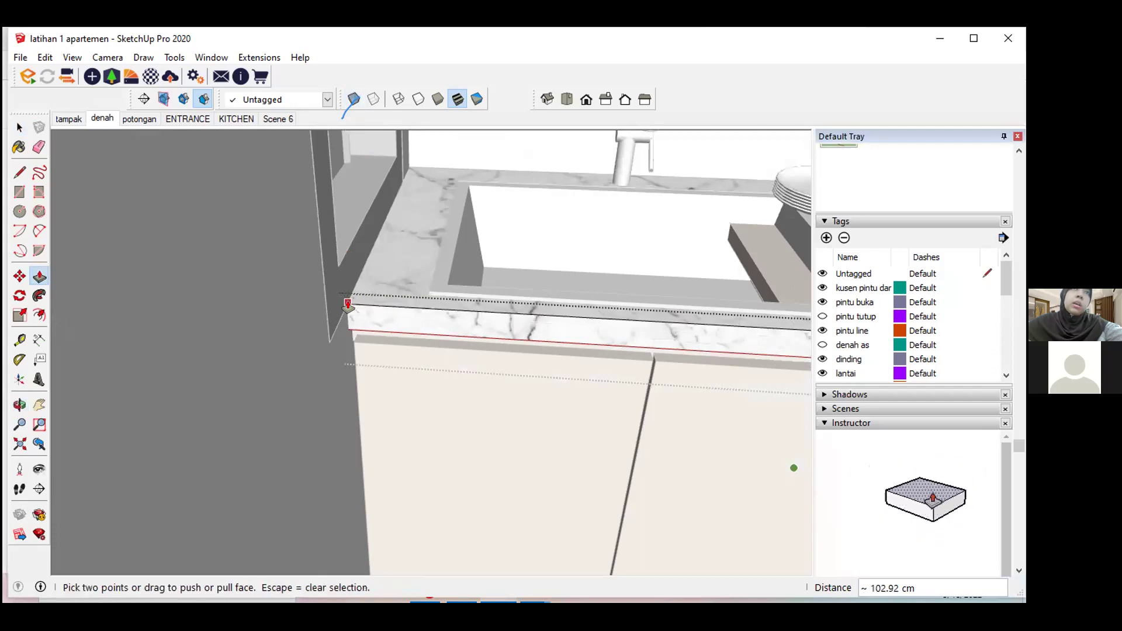
{"action": "left_click", "coordinate": [344, 328]}
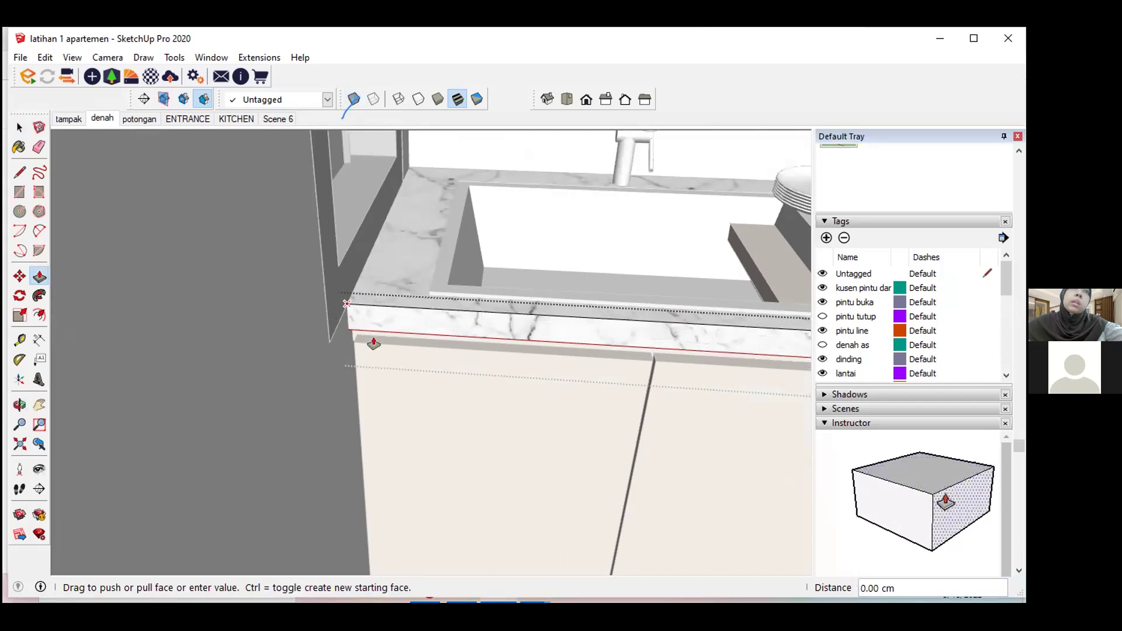
Step: Orbit to the wall edge and pull the marble face into a 10 cm slab
{"action": "mouse_move", "coordinate": [341, 332]}
{"action": "middle_mouse_down"}
{"action": "mouse_move", "coordinate": [459, 339]}
{"action": "mouse_move", "coordinate": [529, 305]}
{"action": "mouse_move", "coordinate": [724, 353]}
{"action": "middle_mouse_up"}
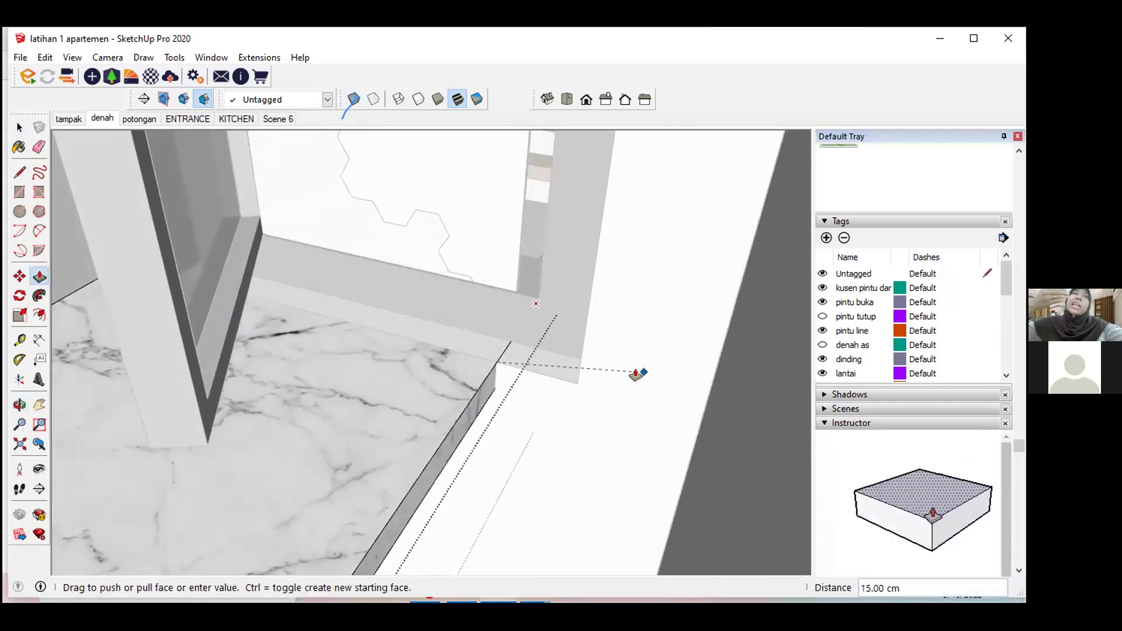
{"action": "mouse_move", "coordinate": [624, 386]}
{"action": "middle_mouse_down"}
{"action": "mouse_move", "coordinate": [476, 446]}
{"action": "mouse_move", "coordinate": [409, 433]}
{"action": "mouse_move", "coordinate": [386, 413]}
{"action": "mouse_move", "coordinate": [525, 471]}
{"action": "mouse_move", "coordinate": [313, 397]}
{"action": "mouse_move", "coordinate": [363, 348]}
{"action": "mouse_move", "coordinate": [416, 333]}
{"action": "mouse_move", "coordinate": [363, 343]}
{"action": "mouse_move", "coordinate": [691, 283]}
{"action": "middle_mouse_up"}
{"action": "scroll", "coordinate": [313, 397], "scroll_direction": "down", "scroll_amount": 3}
{"action": "mouse_move", "coordinate": [106, 356]}
{"action": "middle_mouse_down", "text": "shift"}
{"action": "mouse_move", "coordinate": [441, 243]}
{"action": "mouse_move", "coordinate": [388, 153]}
{"action": "mouse_move", "coordinate": [285, 250]}
{"action": "mouse_move", "coordinate": [280, 275]}
{"action": "middle_mouse_up", "text": "shift"}
{"action": "mouse_move", "coordinate": [271, 420]}
{"action": "middle_mouse_down"}
{"action": "mouse_move", "coordinate": [183, 244]}
{"action": "mouse_move", "coordinate": [198, 391]}
{"action": "middle_mouse_up"}
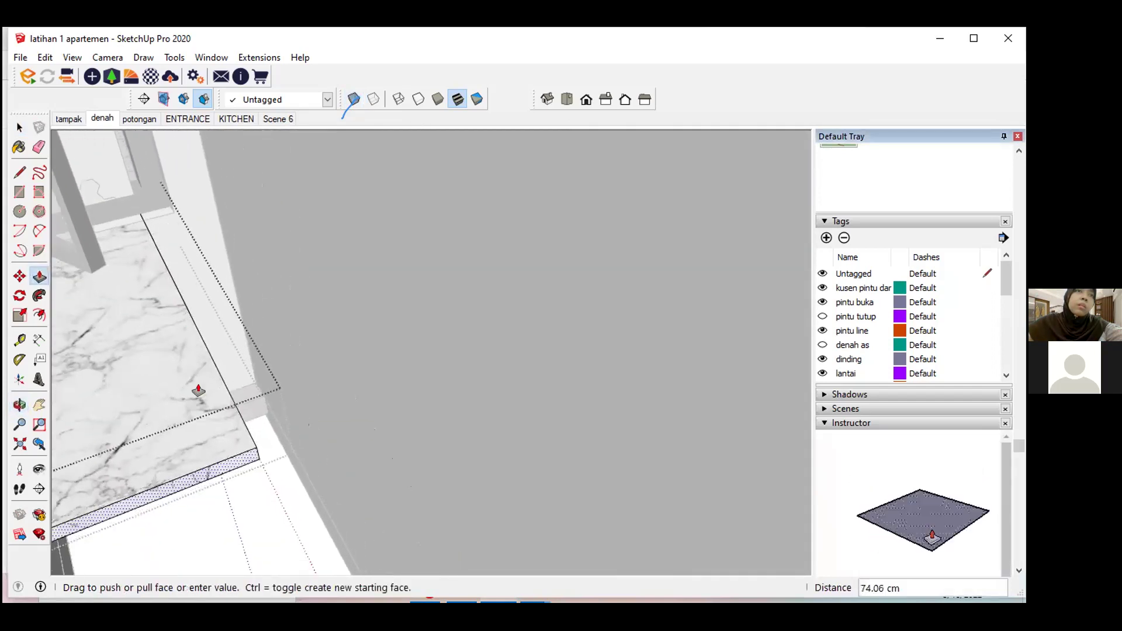
{"action": "type", "text": "10"}
{"action": "key", "text": "Return"}
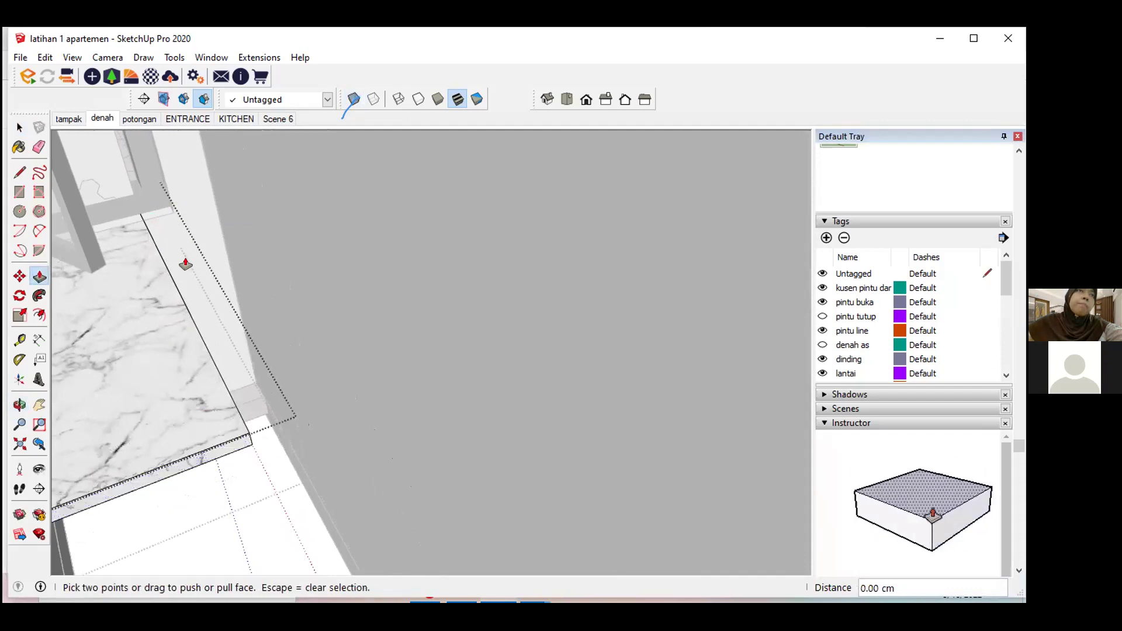
Step: Push the marble slab's narrow front face back
{"action": "left_click", "coordinate": [192, 456]}
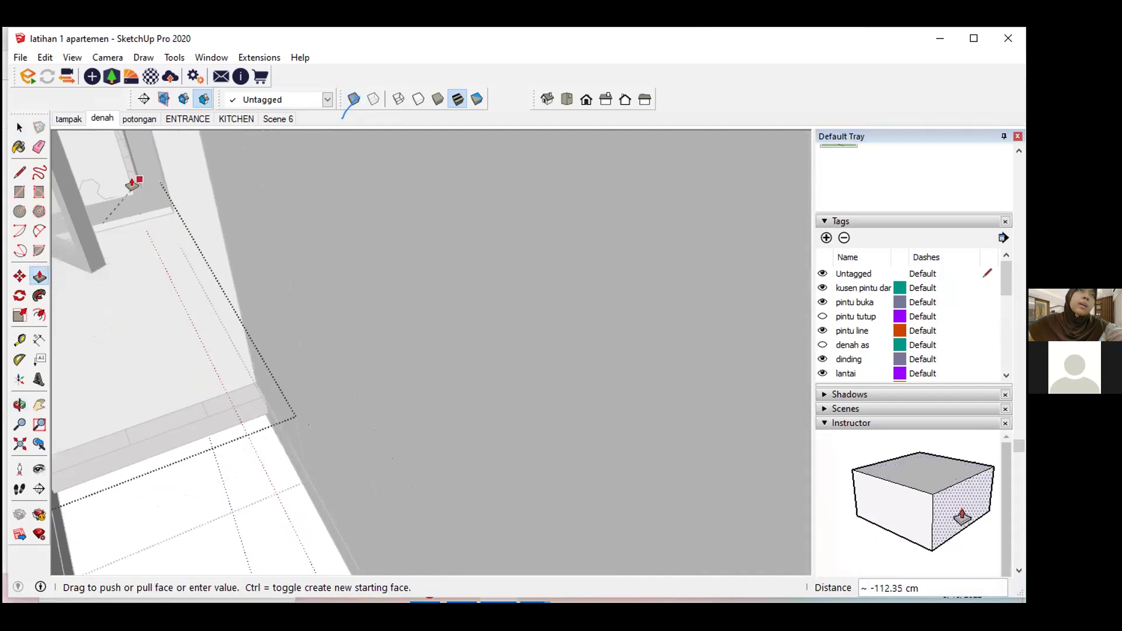
{"action": "scroll", "coordinate": [130, 184], "scroll_direction": "up", "scroll_amount": 1}
{"action": "scroll", "coordinate": [128, 184], "scroll_direction": "up", "scroll_amount": 2}
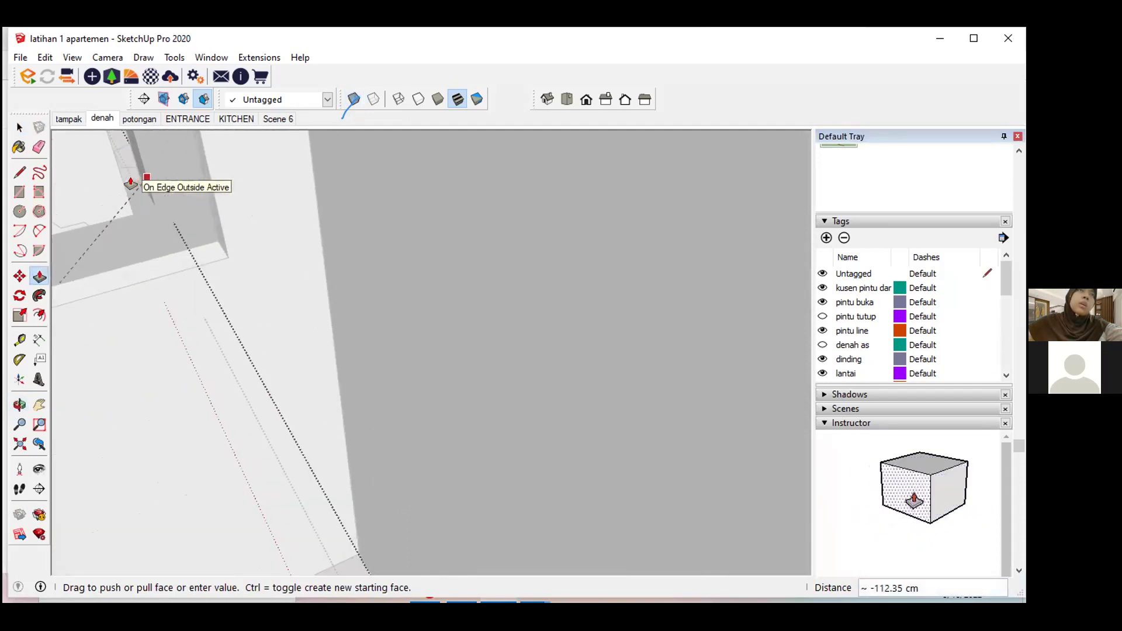
{"action": "scroll", "coordinate": [127, 184], "scroll_direction": "up", "scroll_amount": 2}
{"action": "scroll", "coordinate": [126, 184], "scroll_direction": "up", "scroll_amount": 1}
{"action": "scroll", "coordinate": [133, 188], "scroll_direction": "up", "scroll_amount": 2}
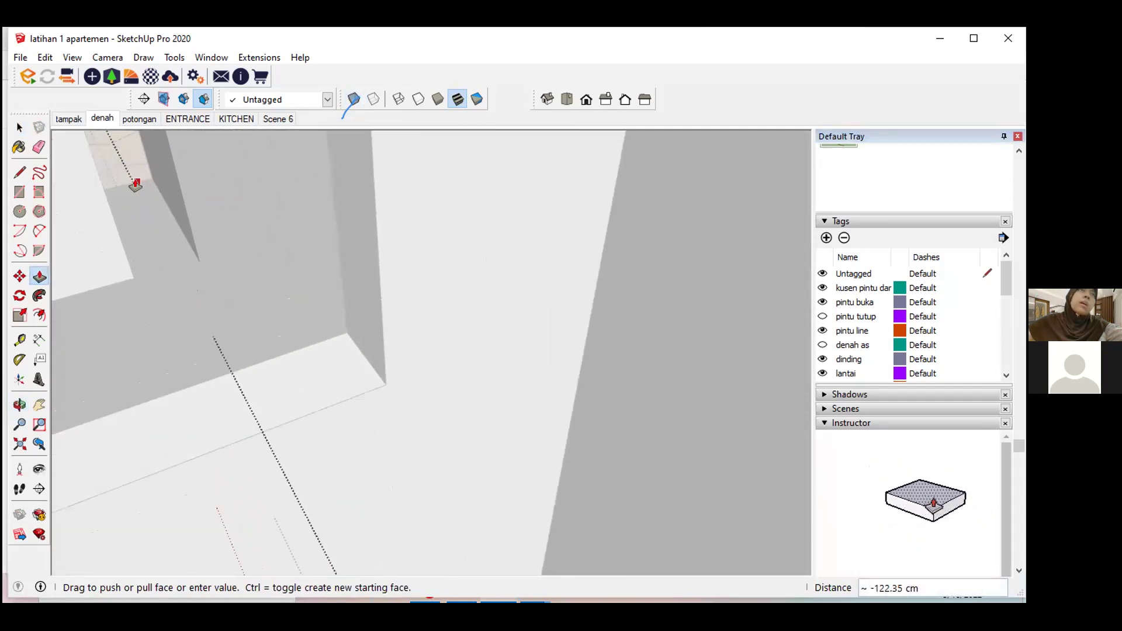
{"action": "left_click", "coordinate": [137, 192]}
{"action": "mouse_move", "coordinate": [184, 227]}
{"action": "middle_mouse_down"}
{"action": "mouse_move", "coordinate": [260, 261]}
{"action": "mouse_move", "coordinate": [13, 203]}
{"action": "mouse_move", "coordinate": [501, 276]}
{"action": "mouse_move", "coordinate": [181, 261]}
{"action": "mouse_move", "coordinate": [549, 328]}
{"action": "mouse_move", "coordinate": [279, 311]}
{"action": "middle_mouse_up"}
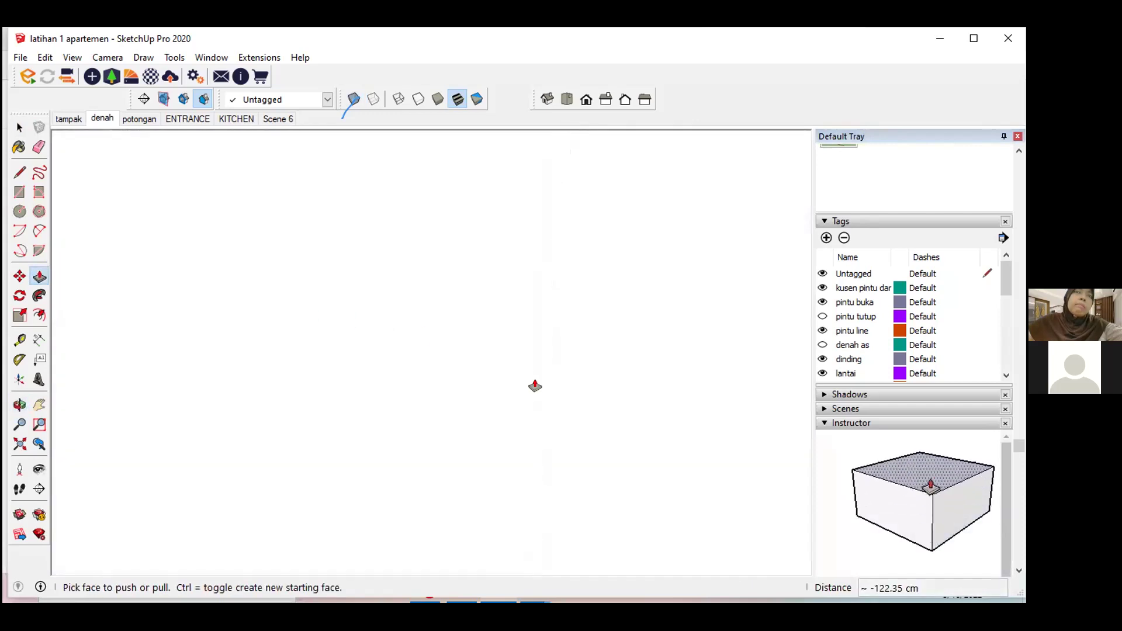
{"action": "scroll", "coordinate": [555, 362], "scroll_direction": "down", "scroll_amount": 3}
{"action": "scroll", "coordinate": [561, 367], "scroll_direction": "up", "scroll_amount": 2}
{"action": "scroll", "coordinate": [578, 351], "scroll_direction": "up", "scroll_amount": 2}
{"action": "mouse_move", "coordinate": [600, 337]}
{"action": "middle_mouse_down"}
{"action": "mouse_move", "coordinate": [345, 304]}
{"action": "mouse_move", "coordinate": [659, 373]}
{"action": "middle_mouse_up"}
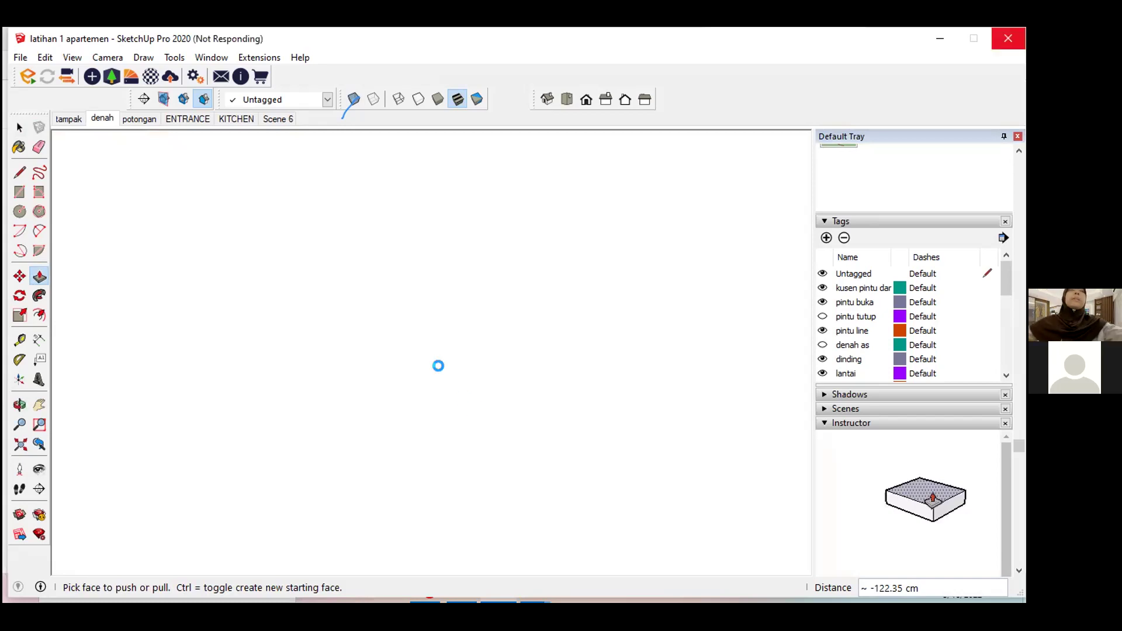
Step: Orbit from an overhead view and zoom in on the kitchen counter
{"action": "scroll", "coordinate": [439, 351], "scroll_direction": "up", "scroll_amount": 2}
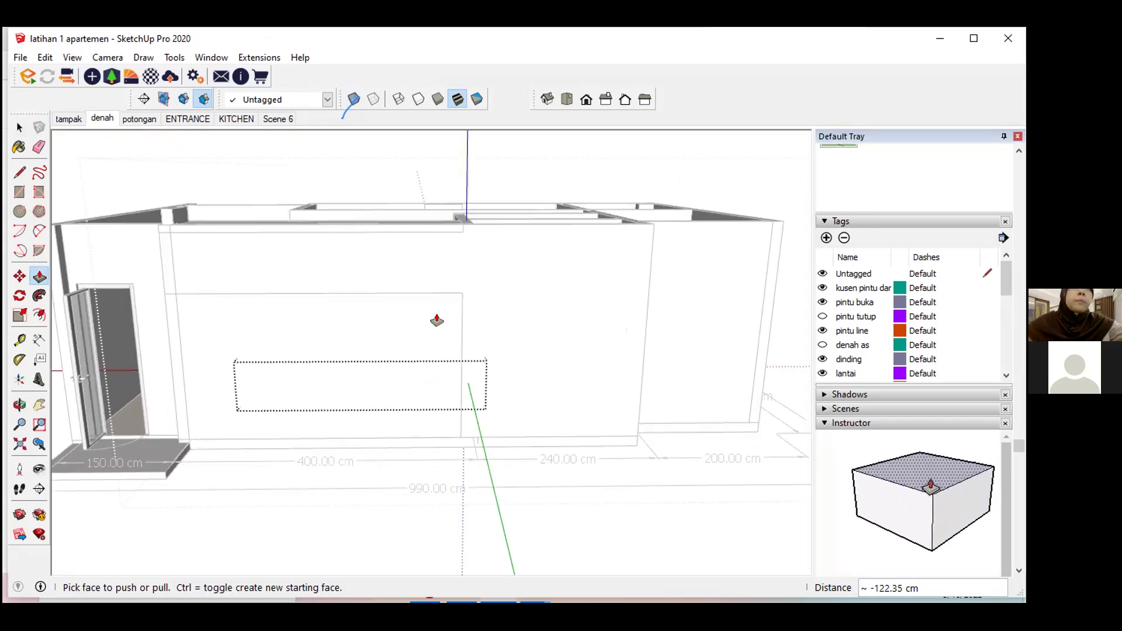
{"action": "middle_click_drag", "start_coordinate": [386, 293], "coordinate": [586, 349]}
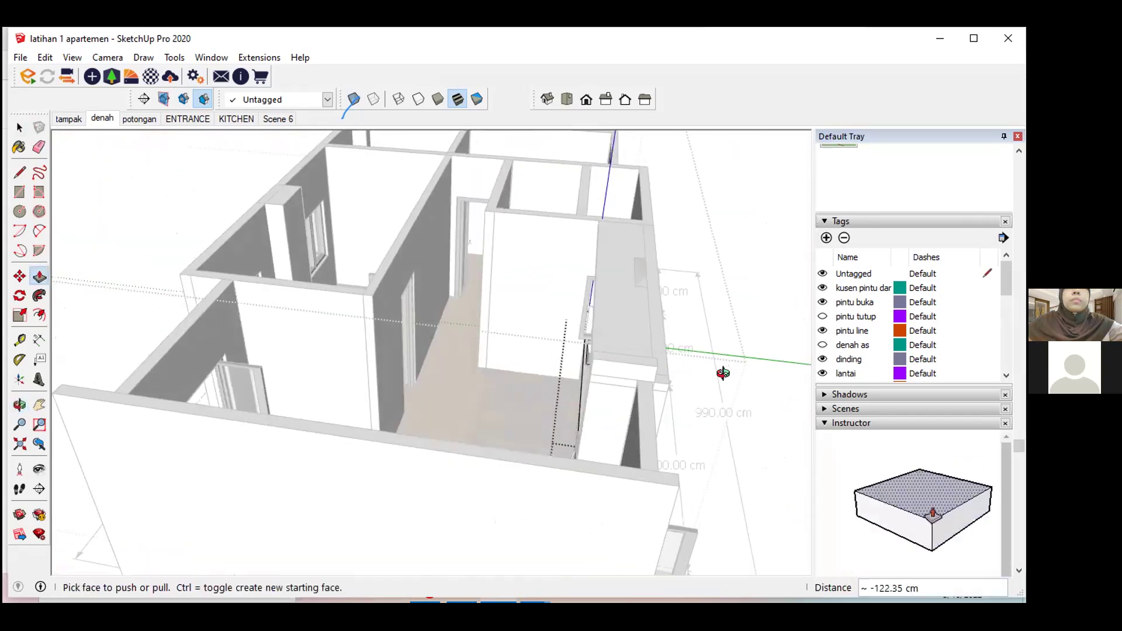
{"action": "mouse_move", "coordinate": [724, 371]}
{"action": "middle_mouse_down"}
{"action": "mouse_move", "coordinate": [534, 318]}
{"action": "mouse_move", "coordinate": [594, 326]}
{"action": "middle_mouse_up"}
{"action": "scroll", "coordinate": [528, 321], "scroll_direction": "up", "scroll_amount": 3}
{"action": "scroll", "coordinate": [522, 305], "scroll_direction": "up", "scroll_amount": 2}
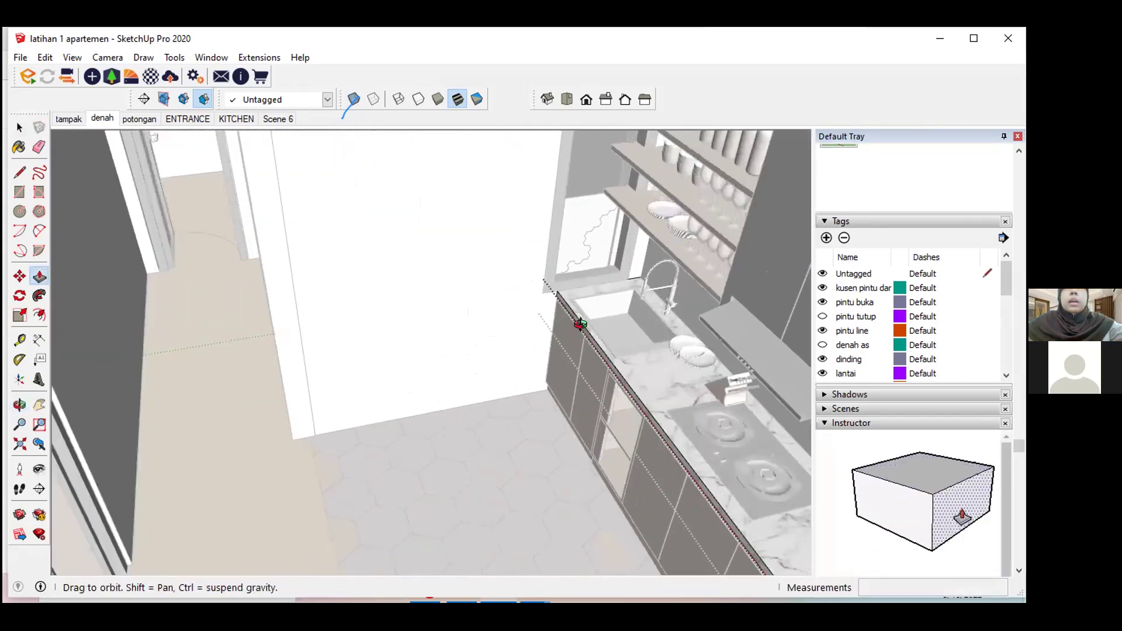
{"action": "scroll", "coordinate": [595, 329], "scroll_direction": "up", "scroll_amount": 2}
{"action": "scroll", "coordinate": [595, 329], "scroll_direction": "up", "scroll_amount": 2}
{"action": "scroll", "coordinate": [583, 316], "scroll_direction": "up", "scroll_amount": 2}
{"action": "mouse_move", "coordinate": [566, 288]}
{"action": "middle_mouse_down"}
{"action": "mouse_move", "coordinate": [643, 276]}
{"action": "mouse_move", "coordinate": [621, 301]}
{"action": "mouse_move", "coordinate": [664, 306]}
{"action": "mouse_move", "coordinate": [637, 298]}
{"action": "mouse_move", "coordinate": [646, 315]}
{"action": "middle_mouse_up"}
{"action": "scroll", "coordinate": [666, 295], "scroll_direction": "down", "scroll_amount": 3}
{"action": "scroll", "coordinate": [662, 293], "scroll_direction": "down", "scroll_amount": 1}
Step: Zoom out to reveal the stove and range hood, then turn on X-ray
{"action": "key", "text": "space"}
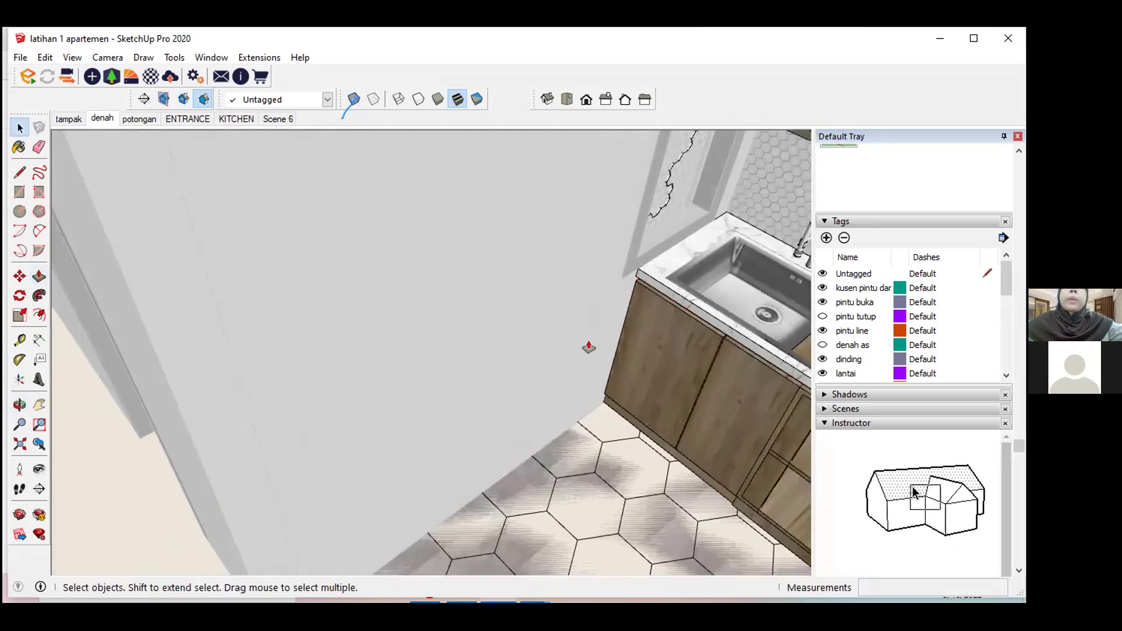
{"action": "scroll", "coordinate": [622, 343], "scroll_direction": "down", "scroll_amount": 1}
{"action": "scroll", "coordinate": [632, 349], "scroll_direction": "down", "scroll_amount": 1}
{"action": "scroll", "coordinate": [640, 355], "scroll_direction": "down", "scroll_amount": 1}
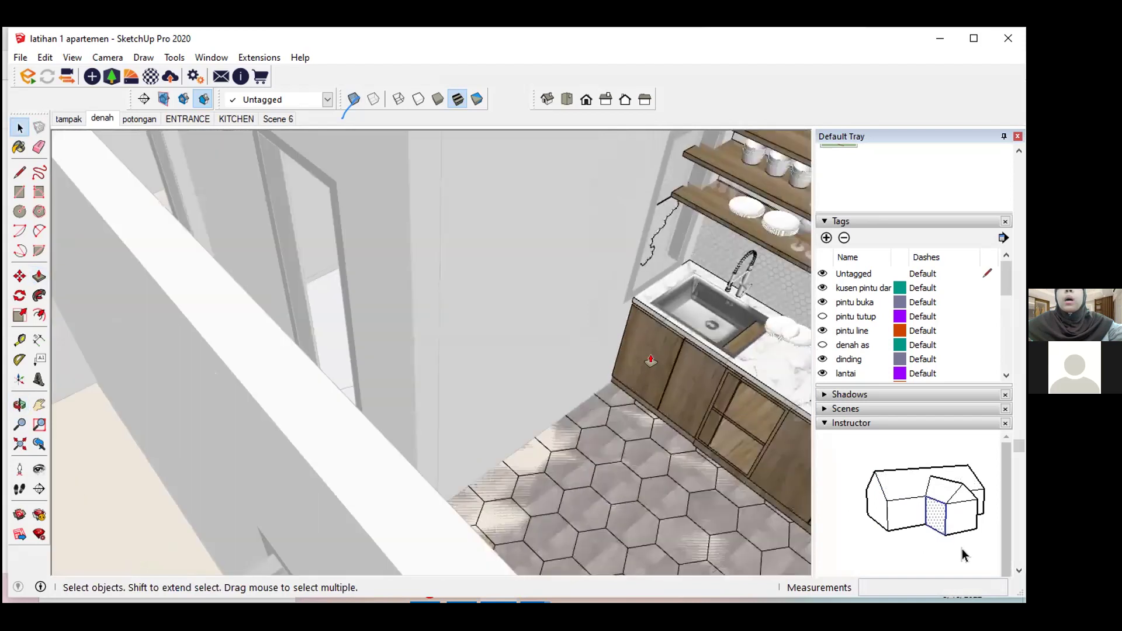
{"action": "scroll", "coordinate": [651, 361], "scroll_direction": "down", "scroll_amount": 1}
{"action": "scroll", "coordinate": [684, 373], "scroll_direction": "down", "scroll_amount": 1}
{"action": "key", "text": "o"}
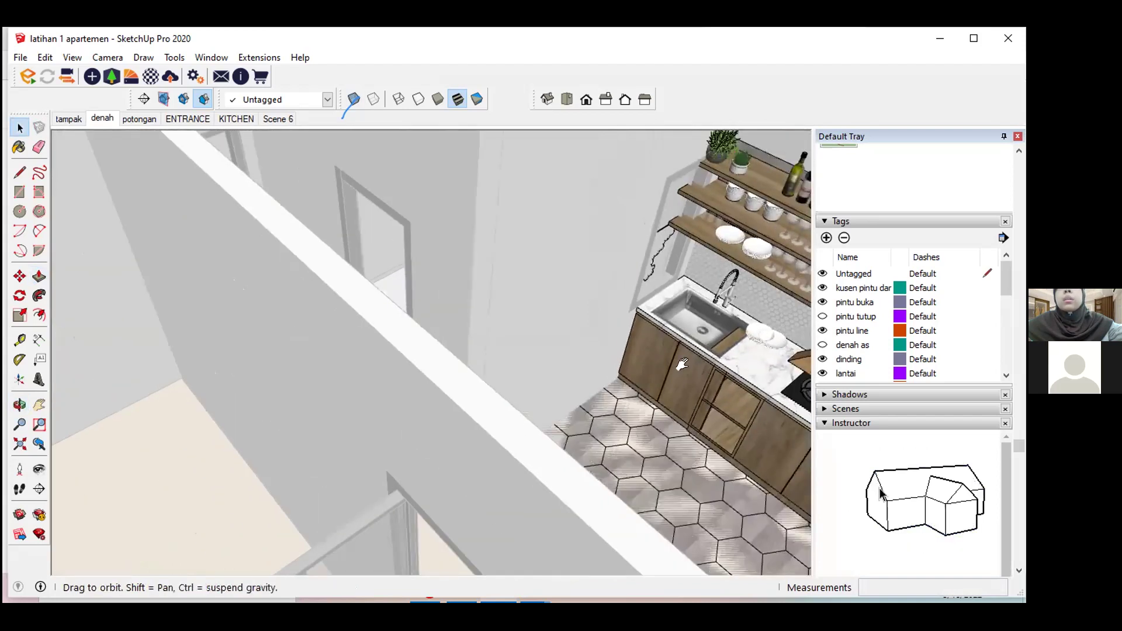
{"action": "left_click_drag", "start_coordinate": [682, 364], "coordinate": [524, 380]}
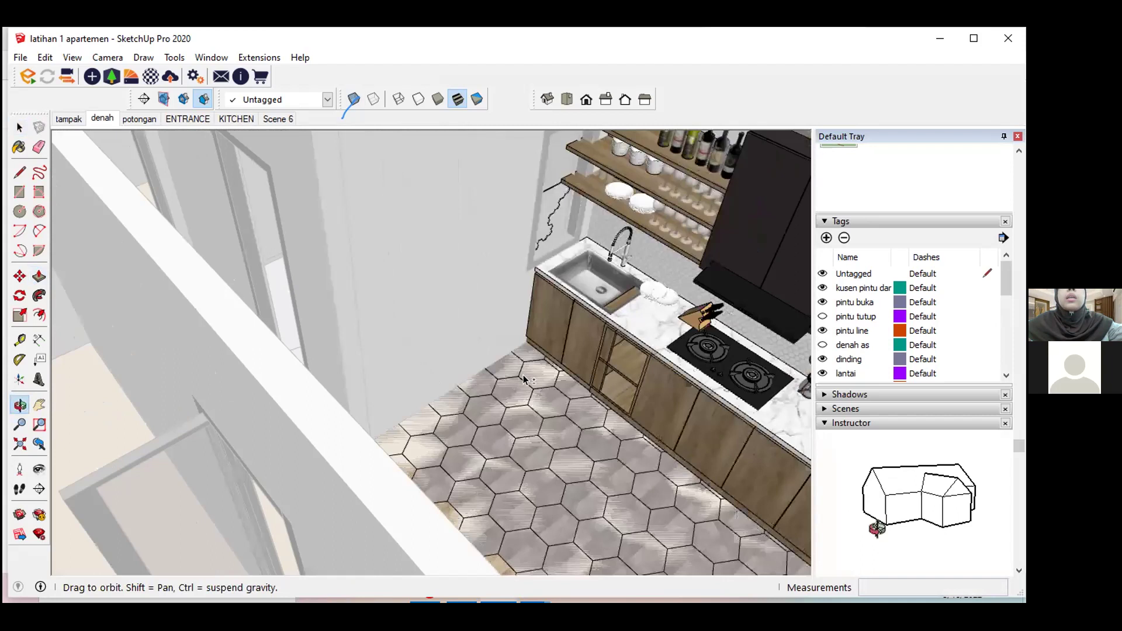
{"action": "key", "text": "space"}
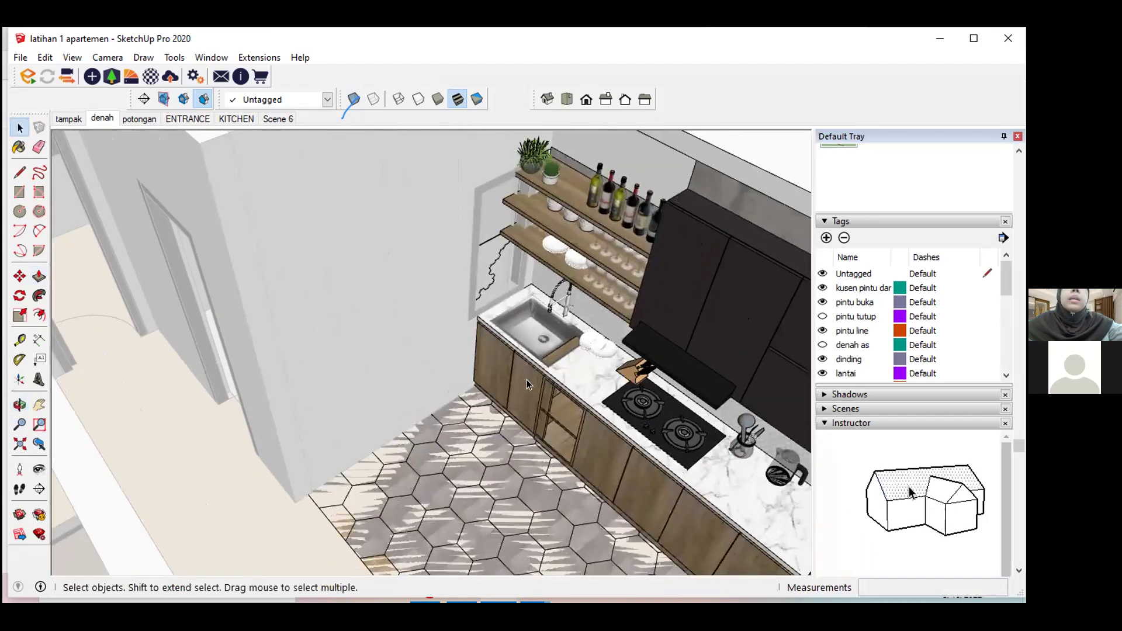
{"action": "left_click", "coordinate": [353, 99]}
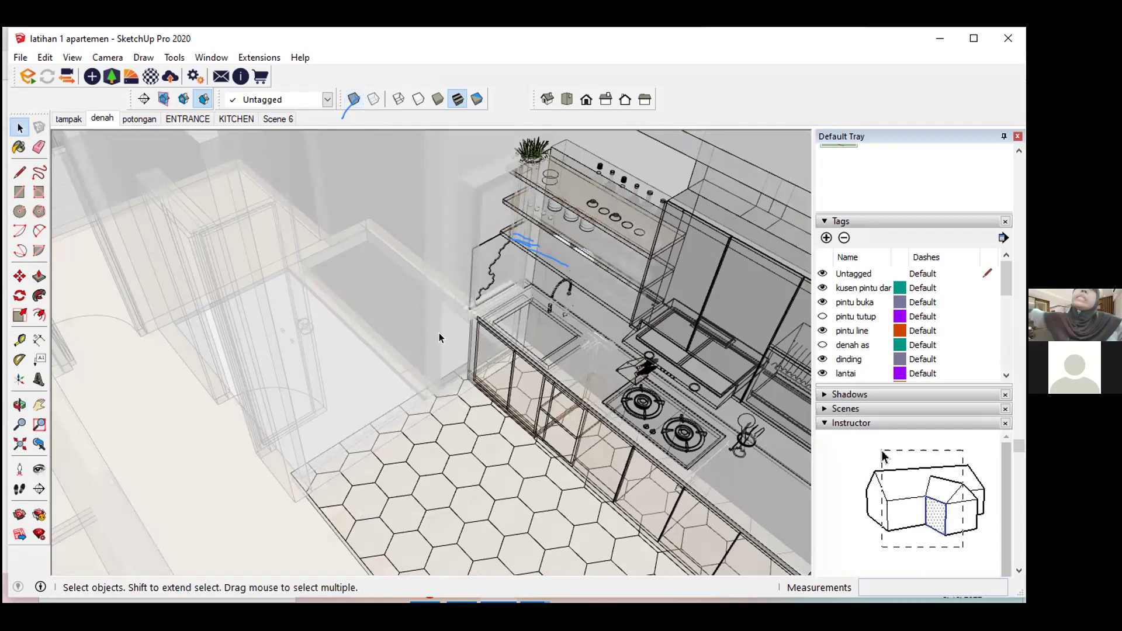
Step: Return to solid display, open the shelf group and push one end face inward
{"action": "key", "text": "alt+x"}
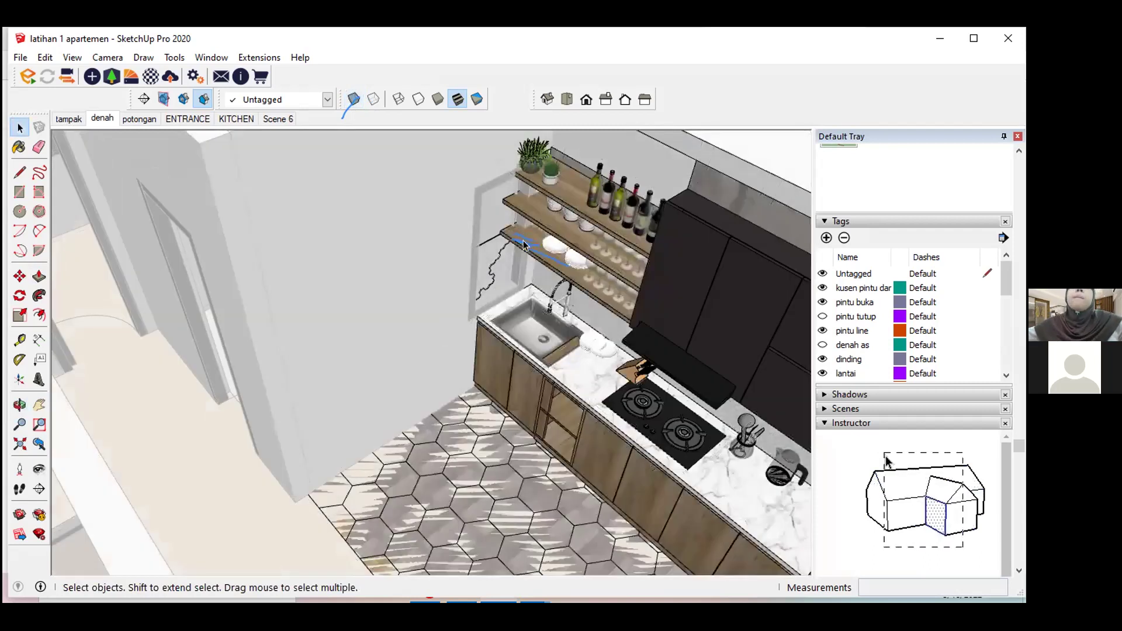
{"action": "scroll", "coordinate": [524, 243], "scroll_direction": "up", "scroll_amount": 2}
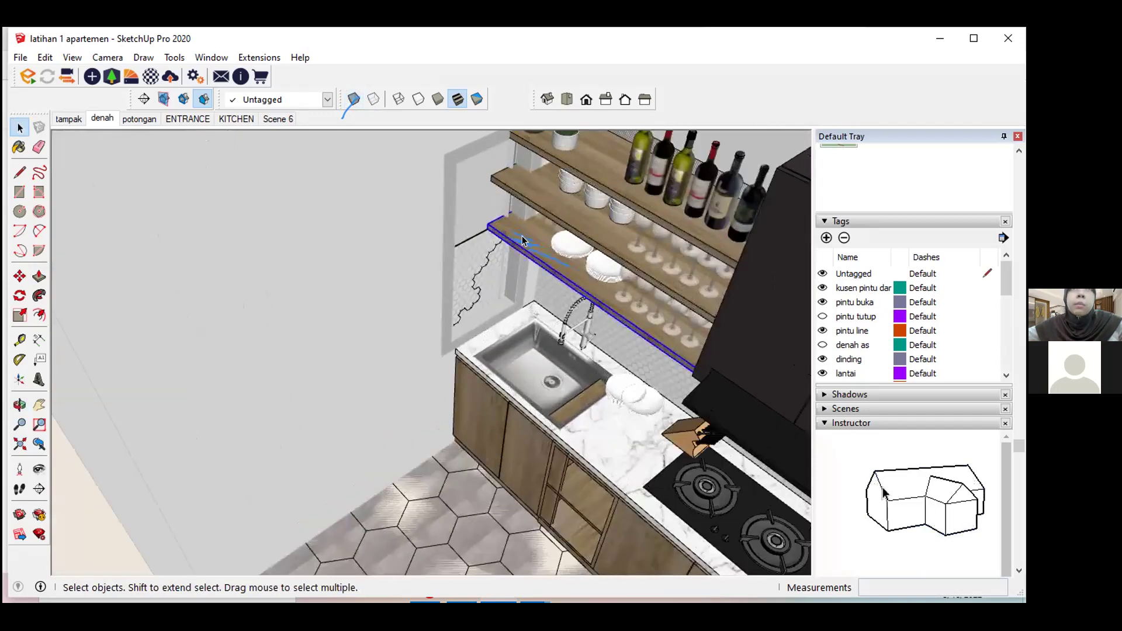
{"action": "double_click", "coordinate": [522, 239]}
{"action": "key", "text": "p"}
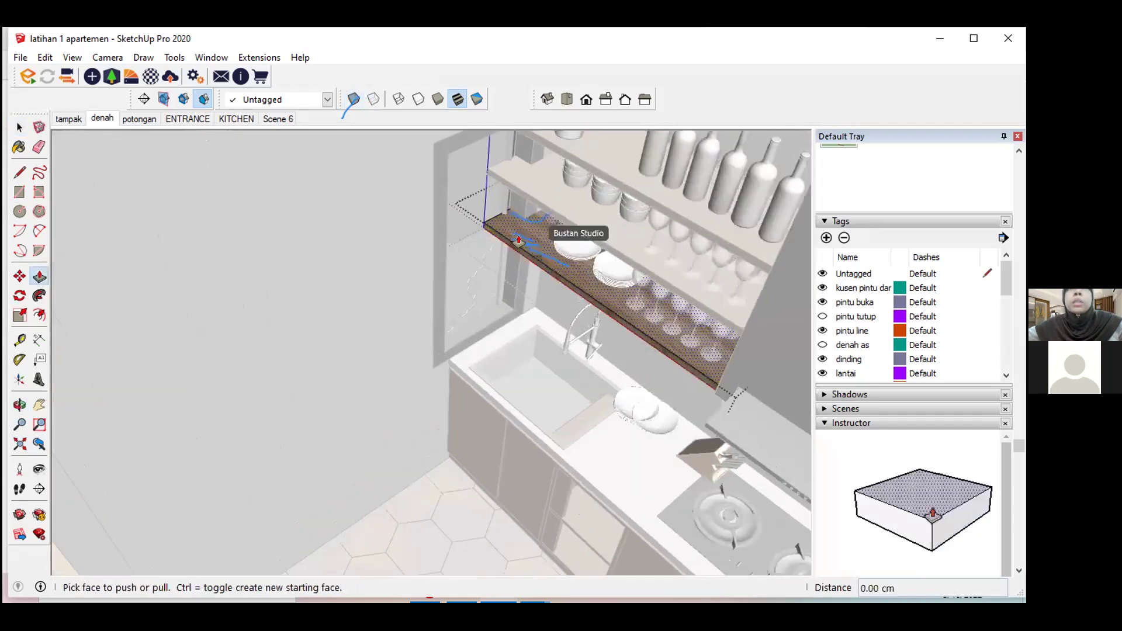
{"action": "scroll", "coordinate": [518, 240], "scroll_direction": "up", "scroll_amount": 2}
{"action": "middle_click_drag", "start_coordinate": [512, 231], "coordinate": [476, 216]}
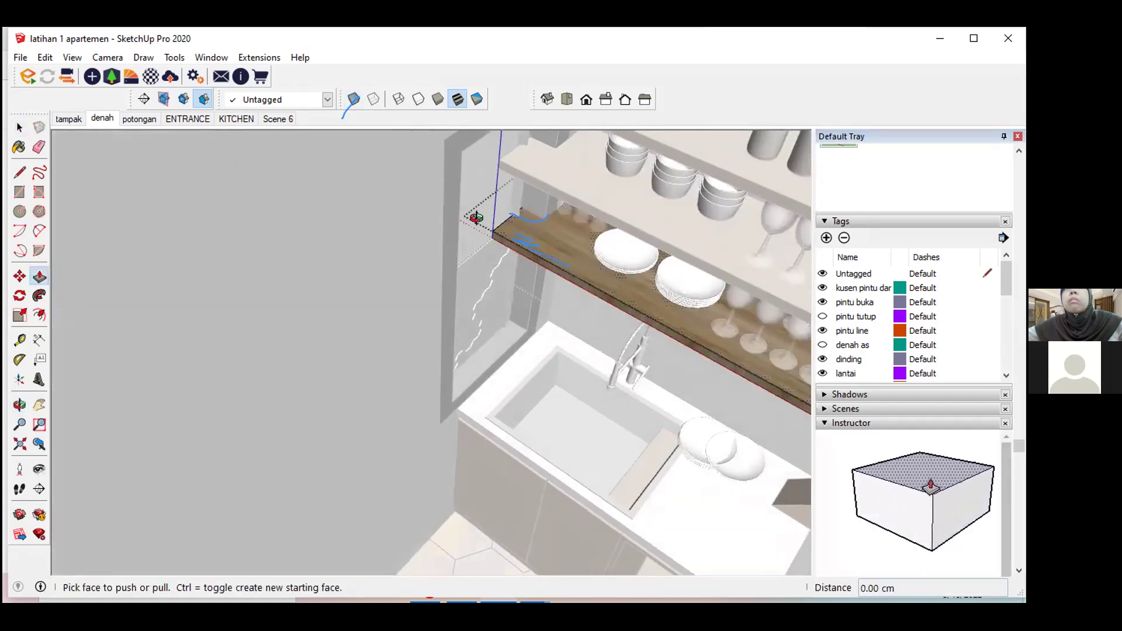
{"action": "mouse_move", "coordinate": [476, 218]}
{"action": "middle_mouse_down"}
{"action": "mouse_move", "coordinate": [591, 300]}
{"action": "mouse_move", "coordinate": [630, 352]}
{"action": "mouse_move", "coordinate": [754, 323]}
{"action": "mouse_move", "coordinate": [752, 366]}
{"action": "mouse_move", "coordinate": [541, 339]}
{"action": "middle_mouse_up"}
{"action": "scroll", "coordinate": [540, 339], "scroll_direction": "up", "scroll_amount": 3}
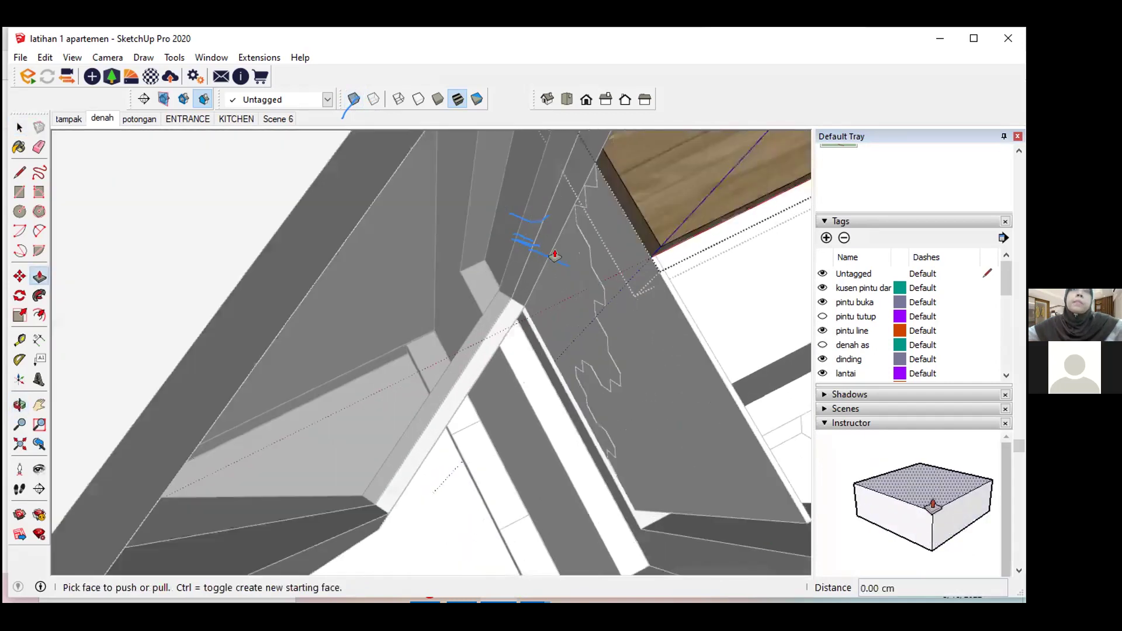
{"action": "left_click", "coordinate": [612, 187]}
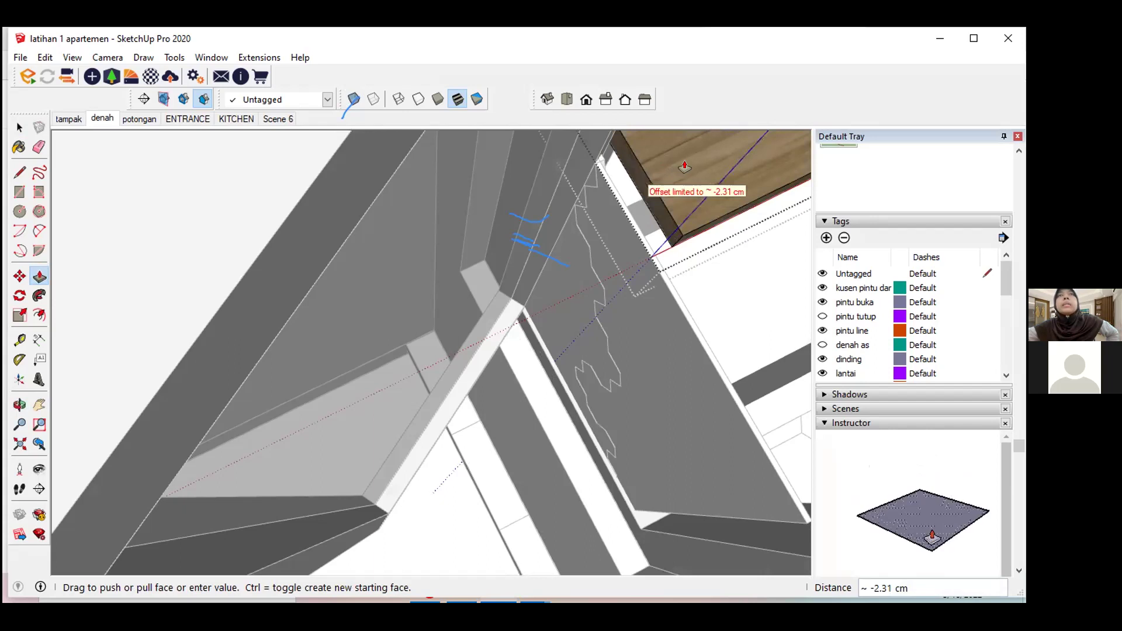
{"action": "left_click", "coordinate": [654, 171]}
Step: Pull the shelf's other end face out to meet the wall
{"action": "middle_click_drag", "start_coordinate": [661, 169], "coordinate": [637, 135]}
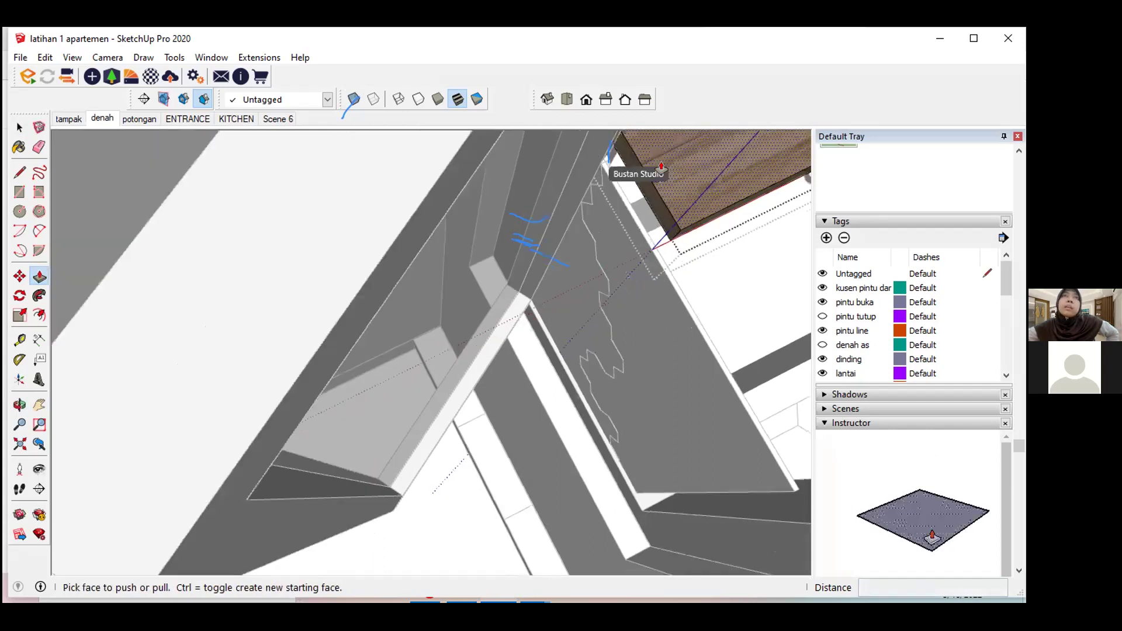
{"action": "mouse_move", "coordinate": [685, 228]}
{"action": "middle_mouse_down"}
{"action": "mouse_move", "coordinate": [501, 156]}
{"action": "mouse_move", "coordinate": [450, 167]}
{"action": "mouse_move", "coordinate": [388, 155]}
{"action": "middle_mouse_up"}
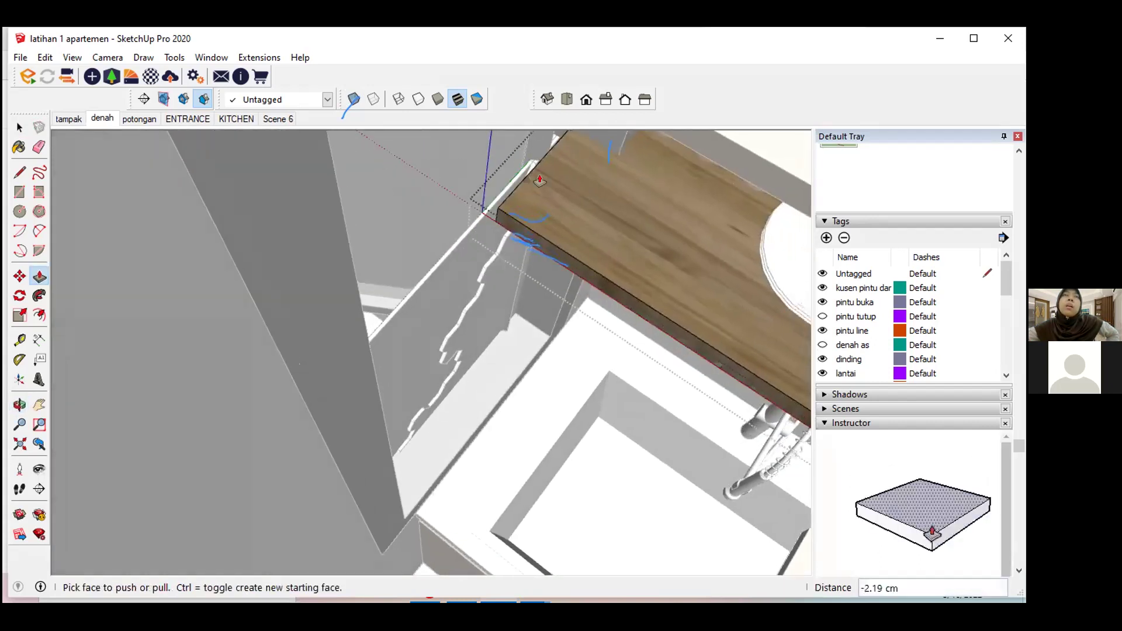
{"action": "mouse_move", "coordinate": [450, 218]}
{"action": "middle_mouse_down"}
{"action": "mouse_move", "coordinate": [503, 226]}
{"action": "mouse_move", "coordinate": [553, 242]}
{"action": "mouse_move", "coordinate": [515, 242]}
{"action": "mouse_move", "coordinate": [559, 253]}
{"action": "mouse_move", "coordinate": [639, 228]}
{"action": "mouse_move", "coordinate": [696, 228]}
{"action": "mouse_move", "coordinate": [740, 244]}
{"action": "mouse_move", "coordinate": [533, 238]}
{"action": "mouse_move", "coordinate": [466, 190]}
{"action": "middle_mouse_up"}
{"action": "middle_click_drag", "start_coordinate": [476, 221], "coordinate": [486, 256]}
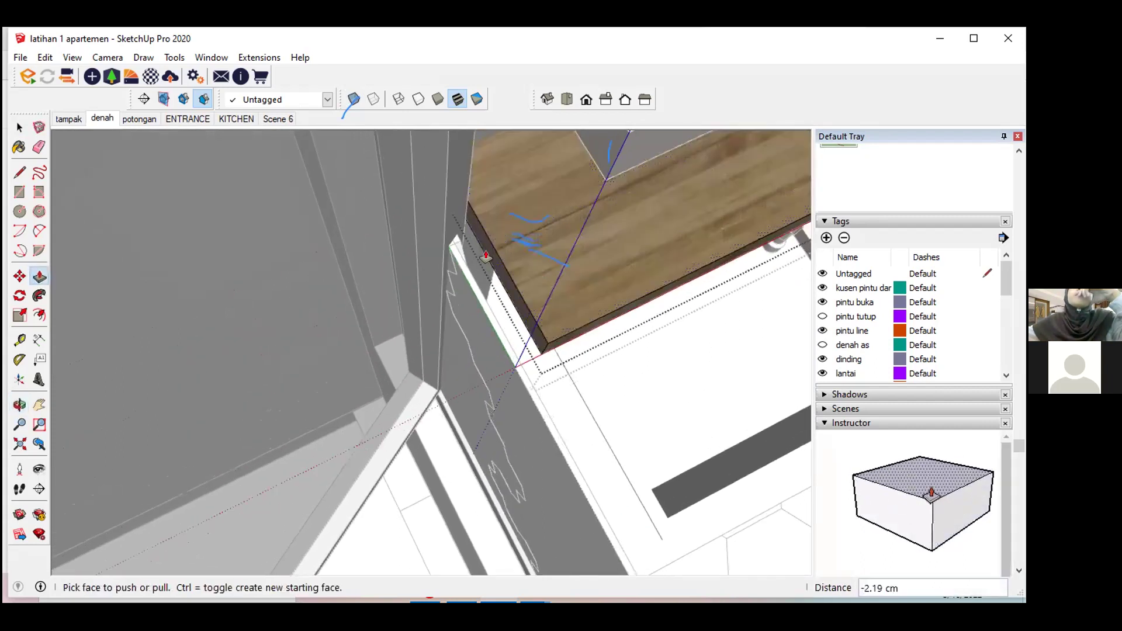
{"action": "left_click", "coordinate": [485, 251]}
{"action": "left_click", "coordinate": [484, 248]}
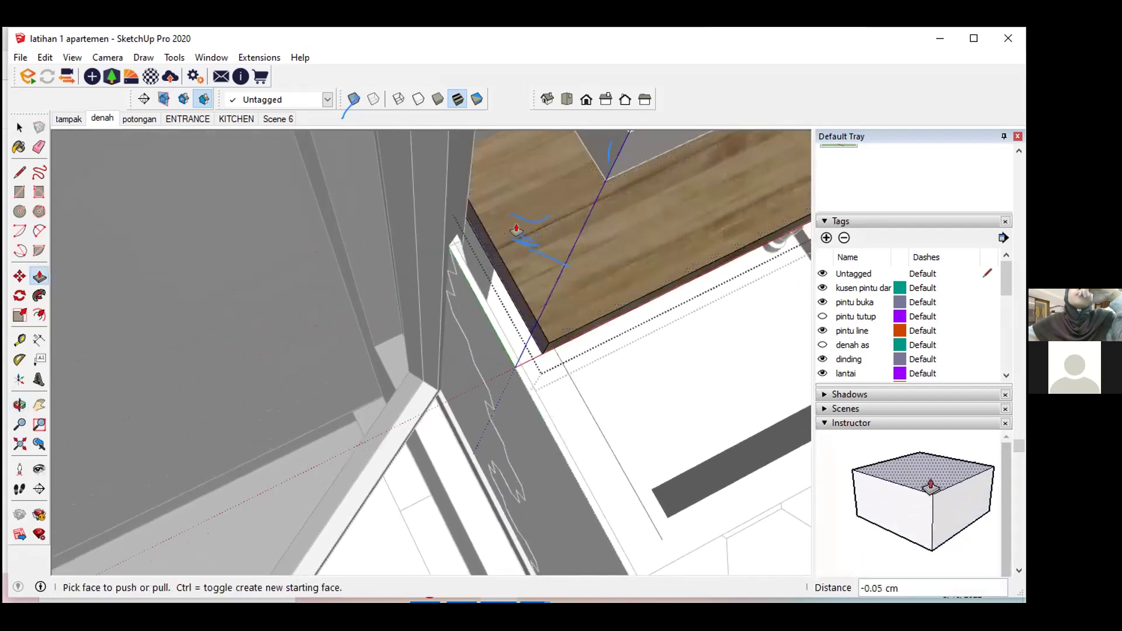
{"action": "left_click", "coordinate": [483, 251]}
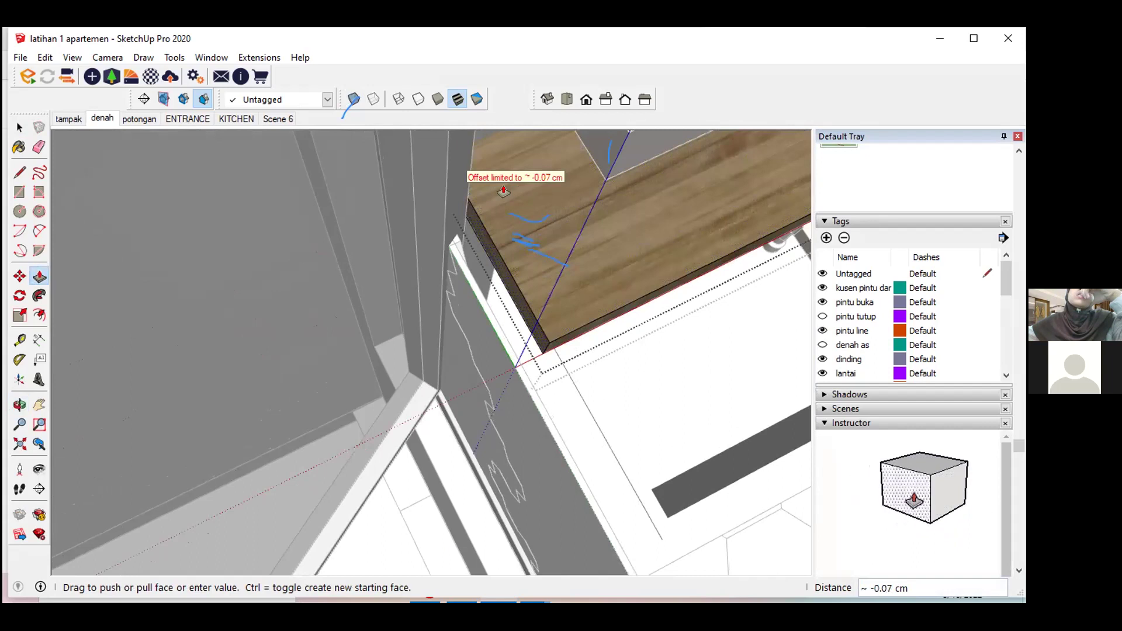
{"action": "mouse_move", "coordinate": [621, 328]}
{"action": "middle_mouse_down"}
{"action": "mouse_move", "coordinate": [411, 287]}
{"action": "mouse_move", "coordinate": [376, 322]}
{"action": "mouse_move", "coordinate": [384, 305]}
{"action": "mouse_move", "coordinate": [305, 228]}
{"action": "middle_mouse_up"}
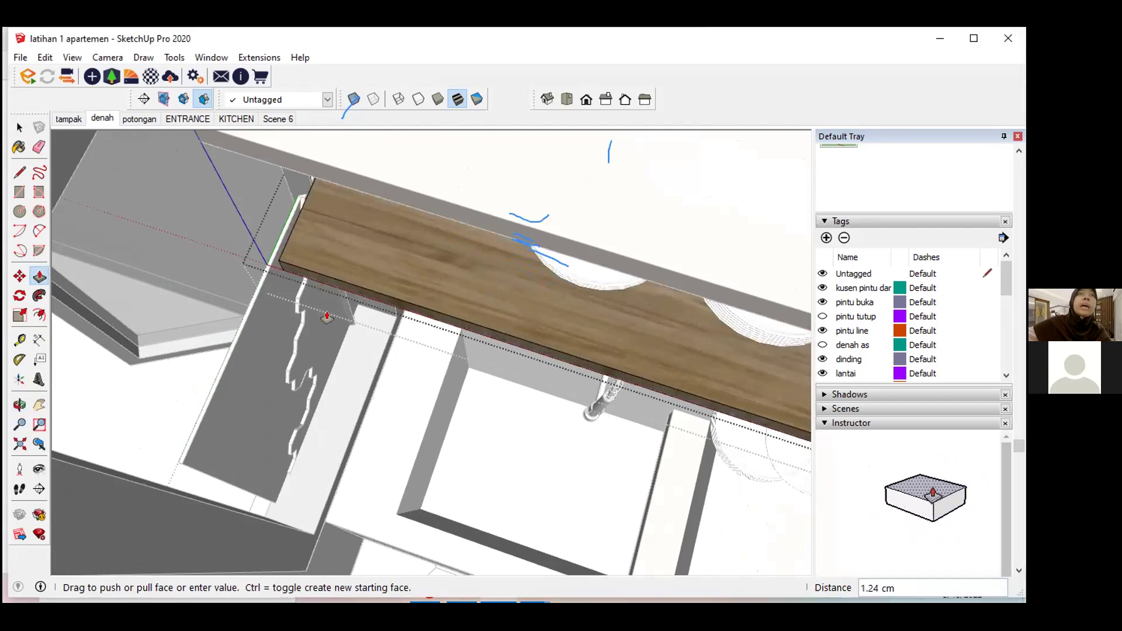
{"action": "left_click", "coordinate": [329, 372]}
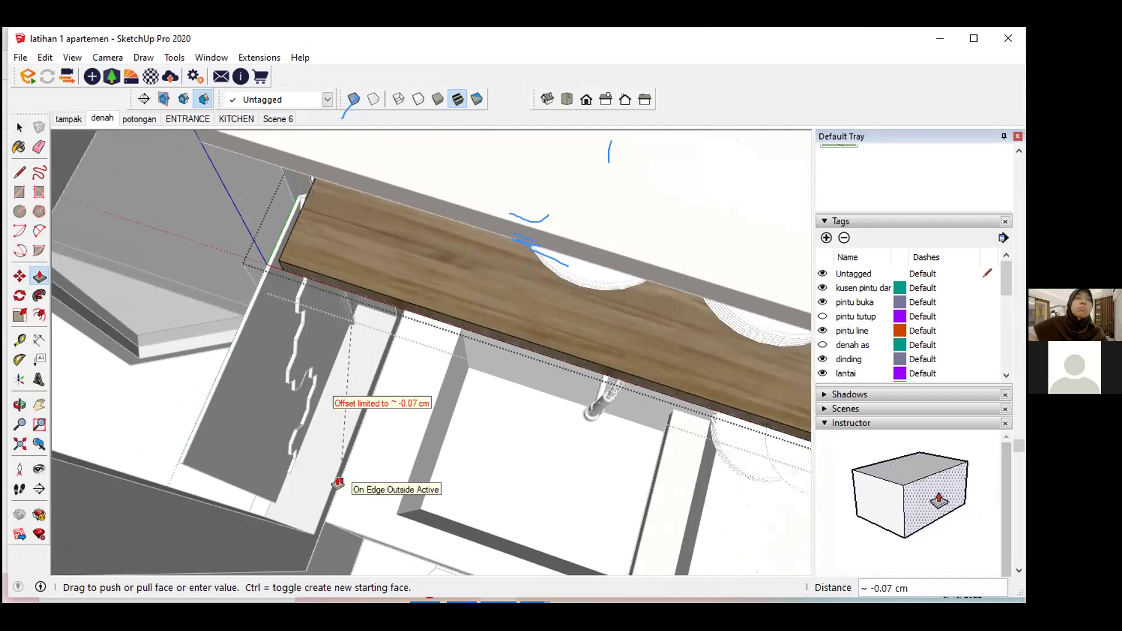
{"action": "left_click", "coordinate": [332, 481]}
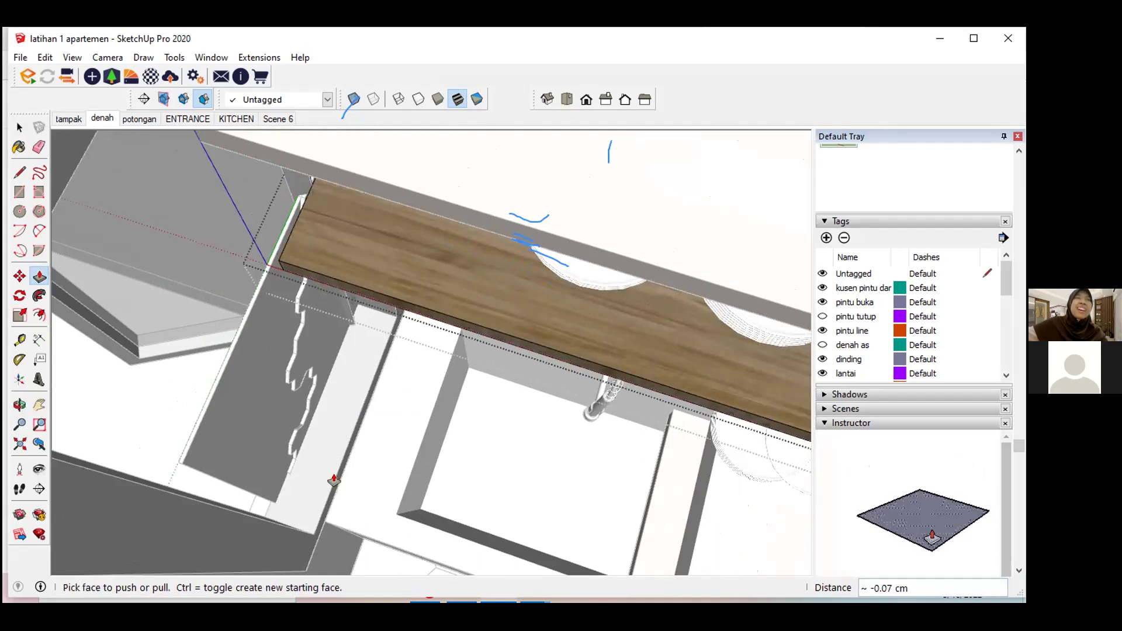
{"action": "key", "text": "space"}
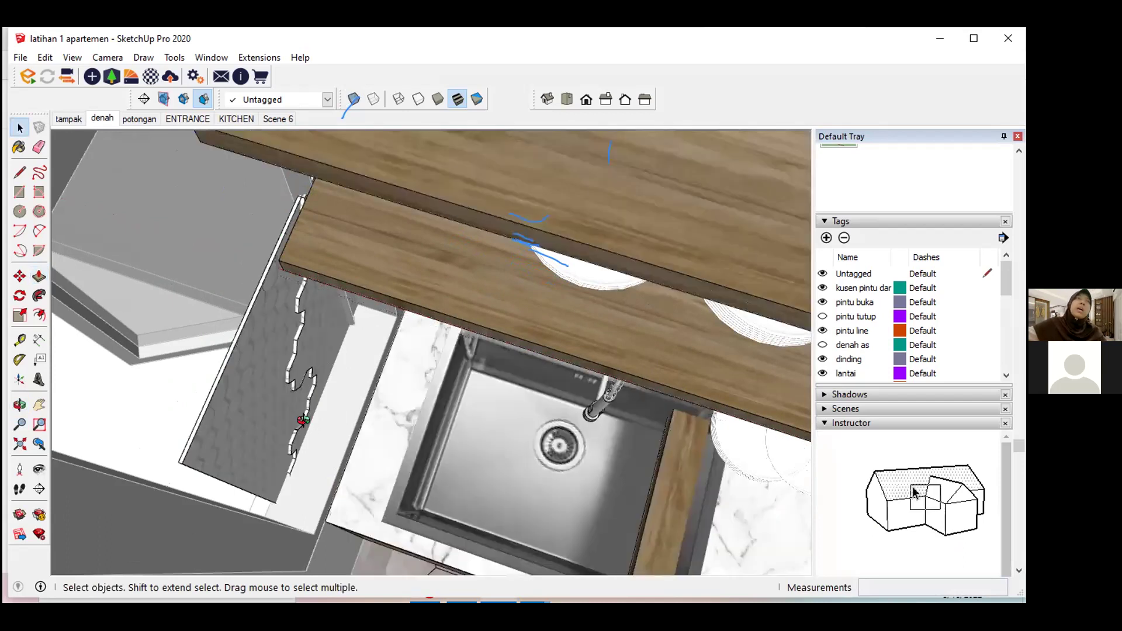
Step: Zoom out over the sink counter and turn on View > Show Hidden Geometry
{"action": "middle_click_drag", "start_coordinate": [309, 432], "coordinate": [296, 345]}
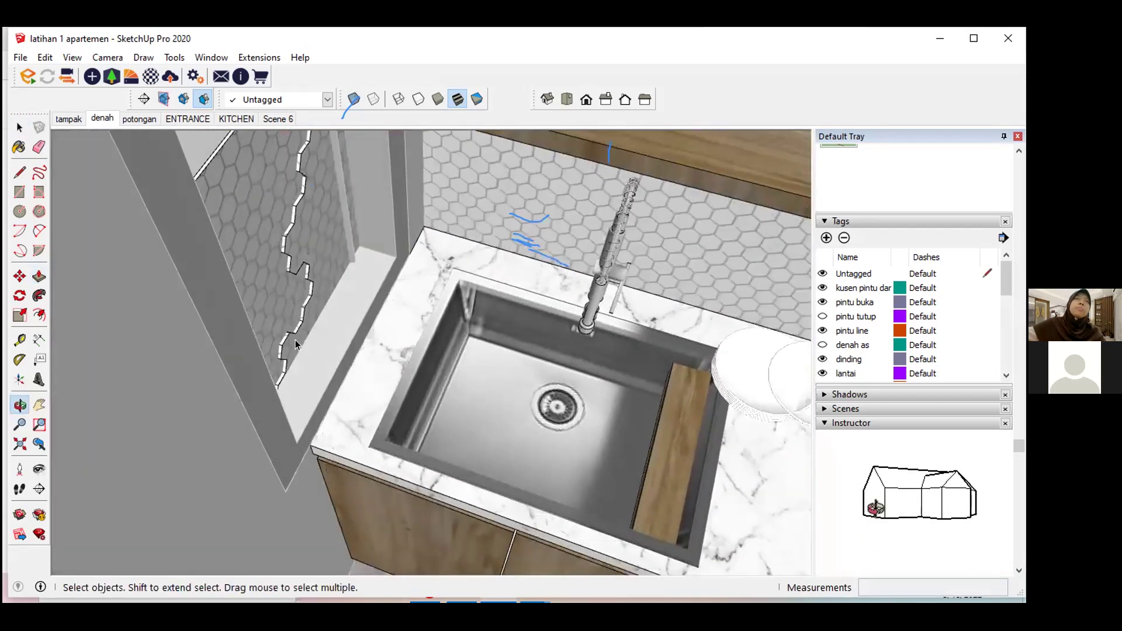
{"action": "scroll", "coordinate": [294, 345], "scroll_direction": "down", "scroll_amount": 3}
{"action": "scroll", "coordinate": [294, 345], "scroll_direction": "down", "scroll_amount": 2}
{"action": "scroll", "coordinate": [289, 348], "scroll_direction": "down", "scroll_amount": 2}
{"action": "scroll", "coordinate": [276, 336], "scroll_direction": "down", "scroll_amount": 1}
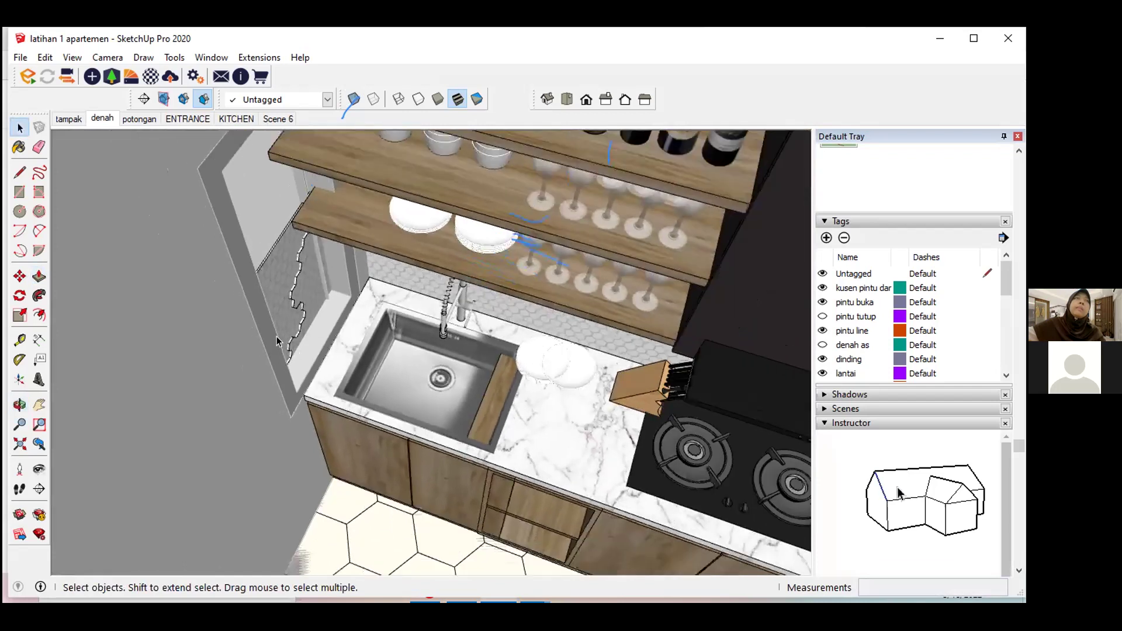
{"action": "scroll", "coordinate": [276, 335], "scroll_direction": "down", "scroll_amount": 1}
{"action": "scroll", "coordinate": [278, 335], "scroll_direction": "down", "scroll_amount": 1}
{"action": "scroll", "coordinate": [279, 335], "scroll_direction": "down", "scroll_amount": 1}
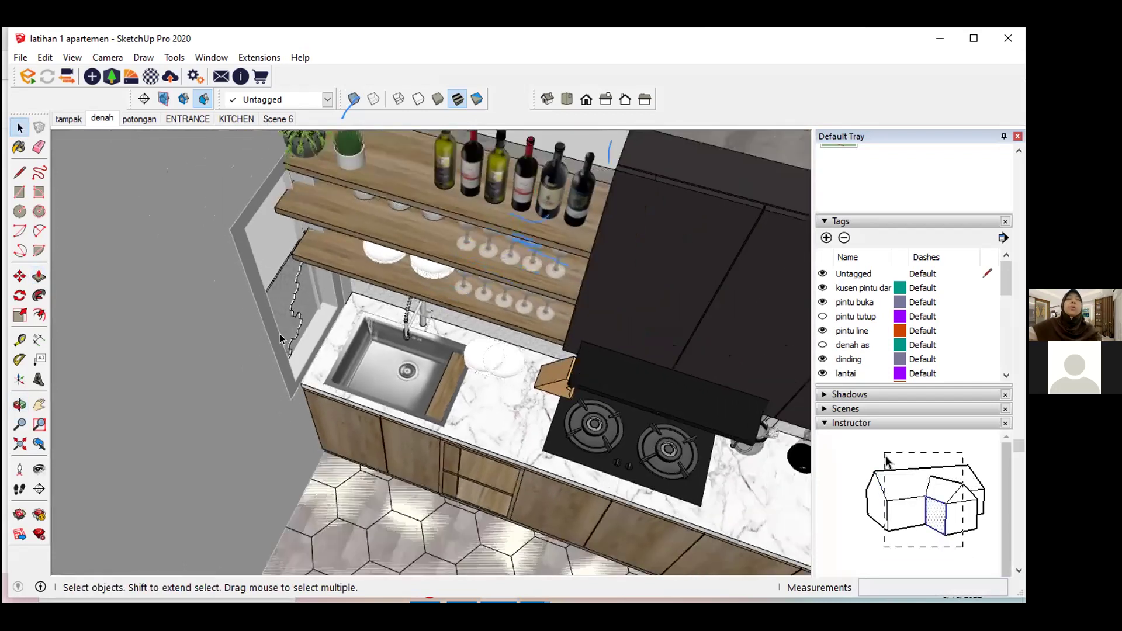
{"action": "scroll", "coordinate": [279, 334], "scroll_direction": "up", "scroll_amount": 1}
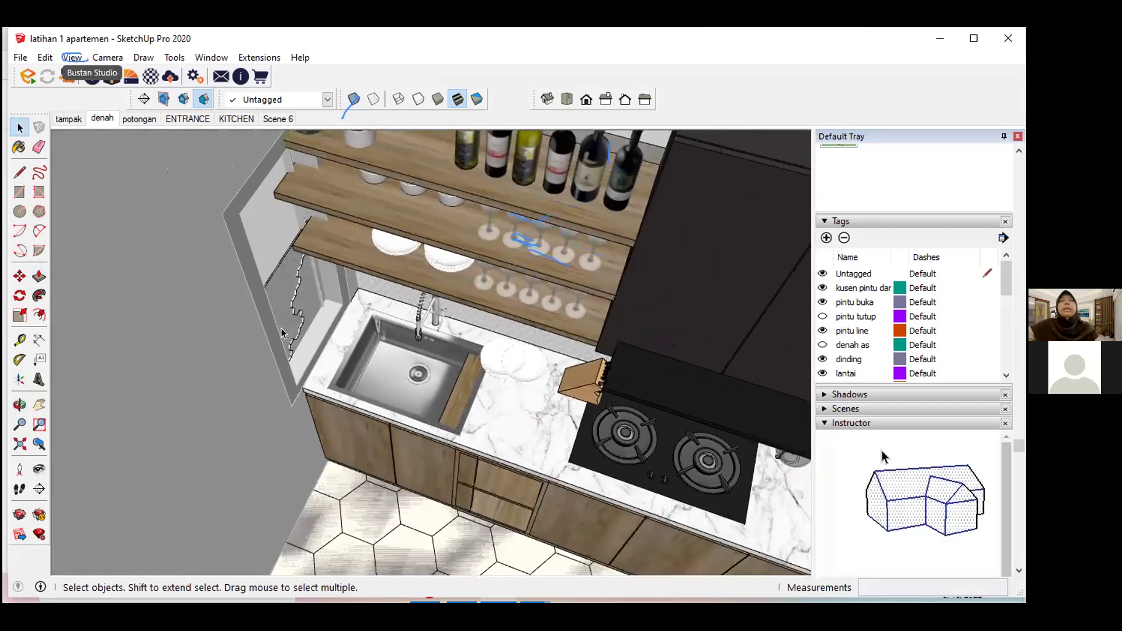
{"action": "left_click", "coordinate": [72, 58]}
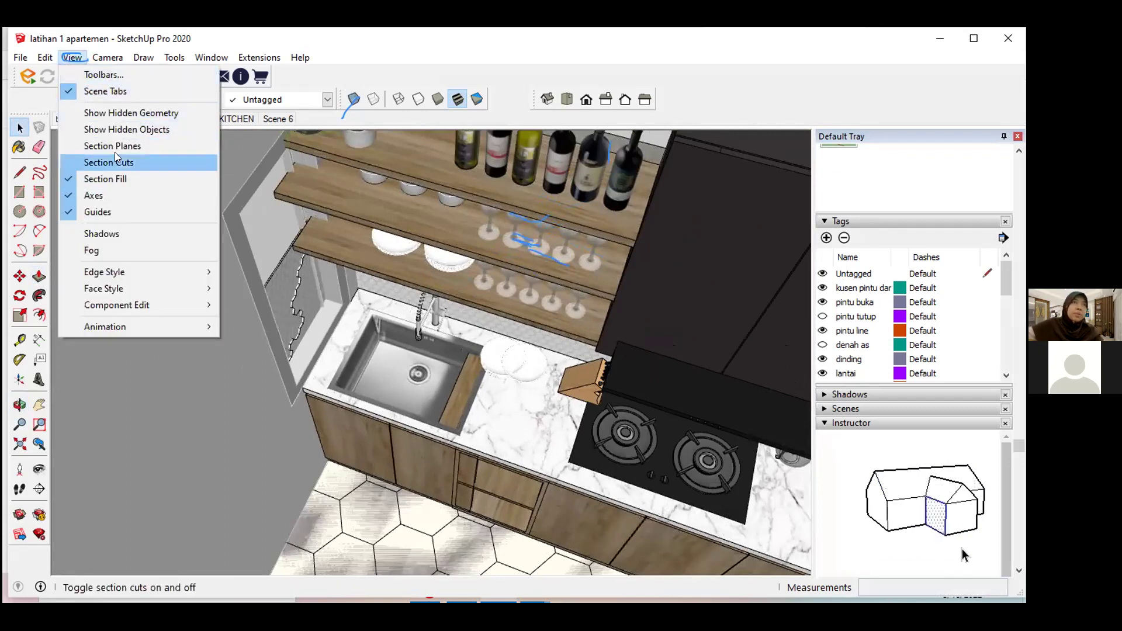
{"action": "left_click", "coordinate": [146, 113]}
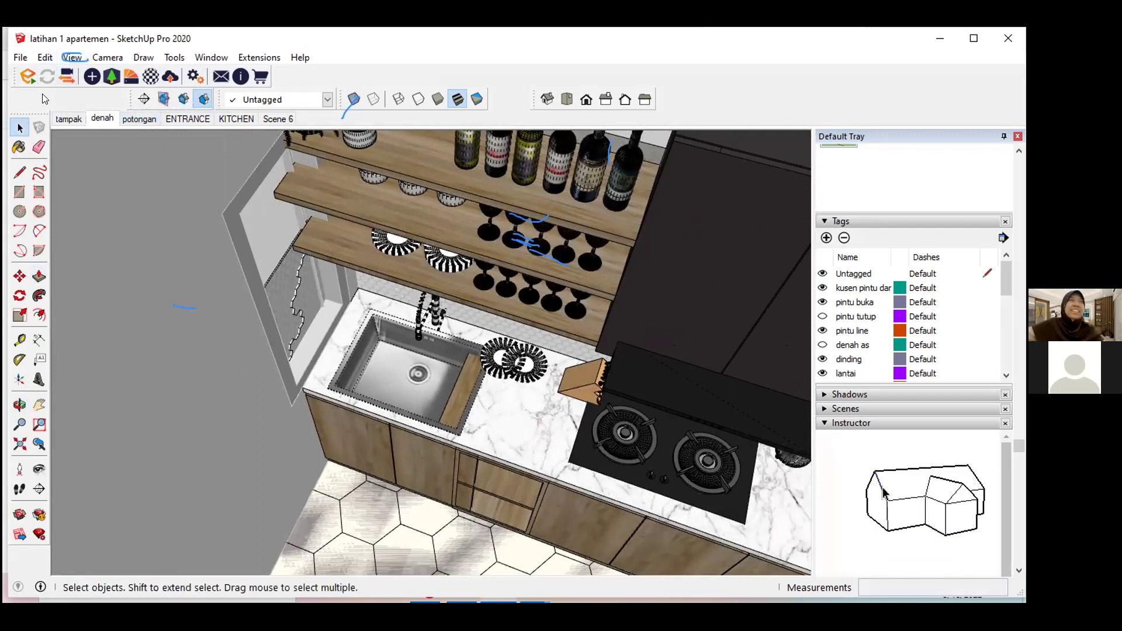
Step: Turn on View > Component Edit > Hide Rest Of Model
{"action": "left_click", "coordinate": [72, 57]}
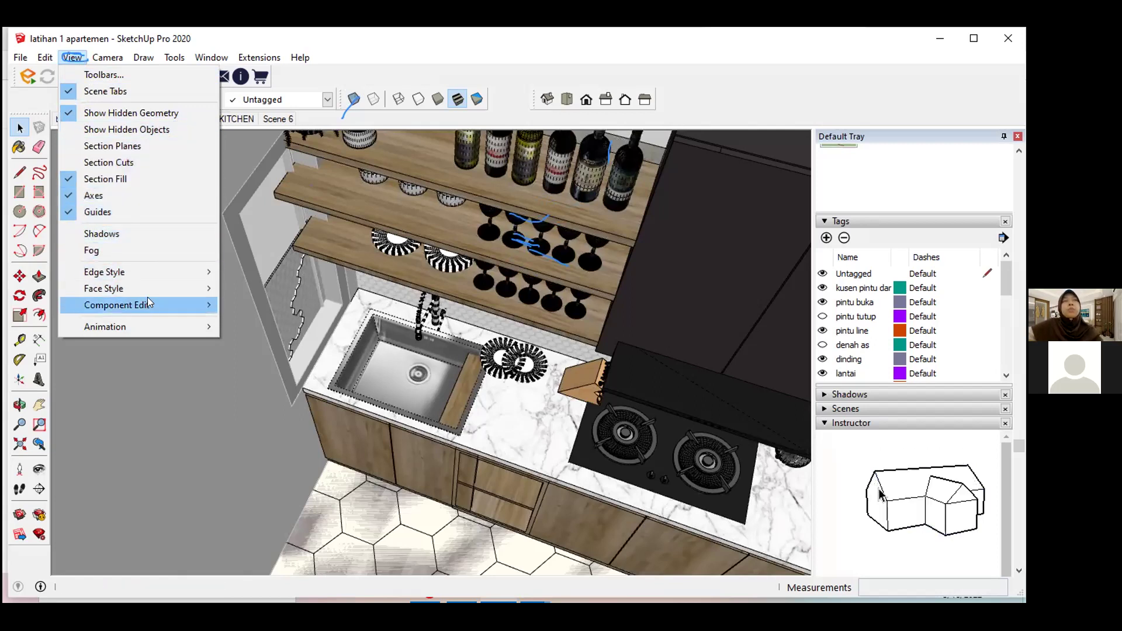
{"action": "mouse_move", "coordinate": [117, 305]}
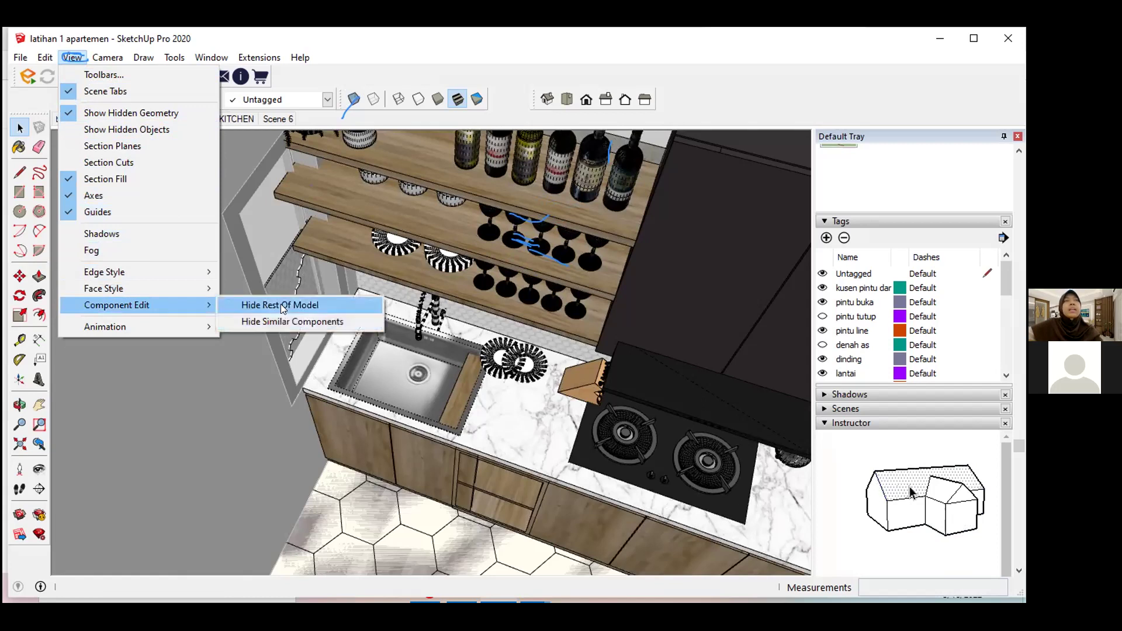
{"action": "left_click", "coordinate": [280, 304]}
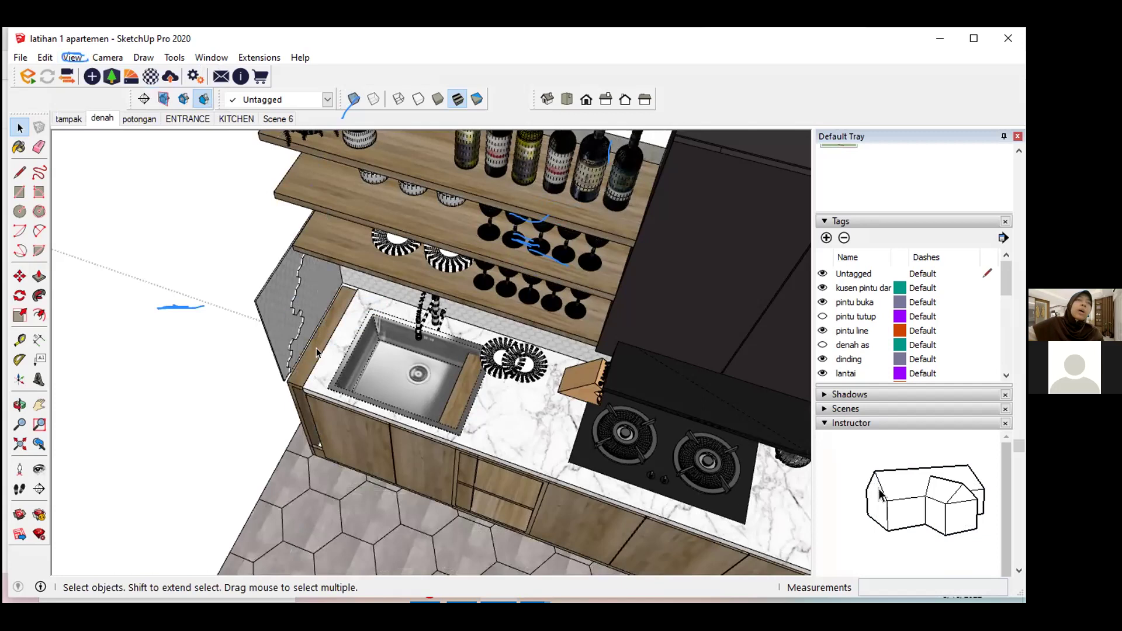
{"action": "scroll", "coordinate": [316, 362], "scroll_direction": "down", "scroll_amount": 1}
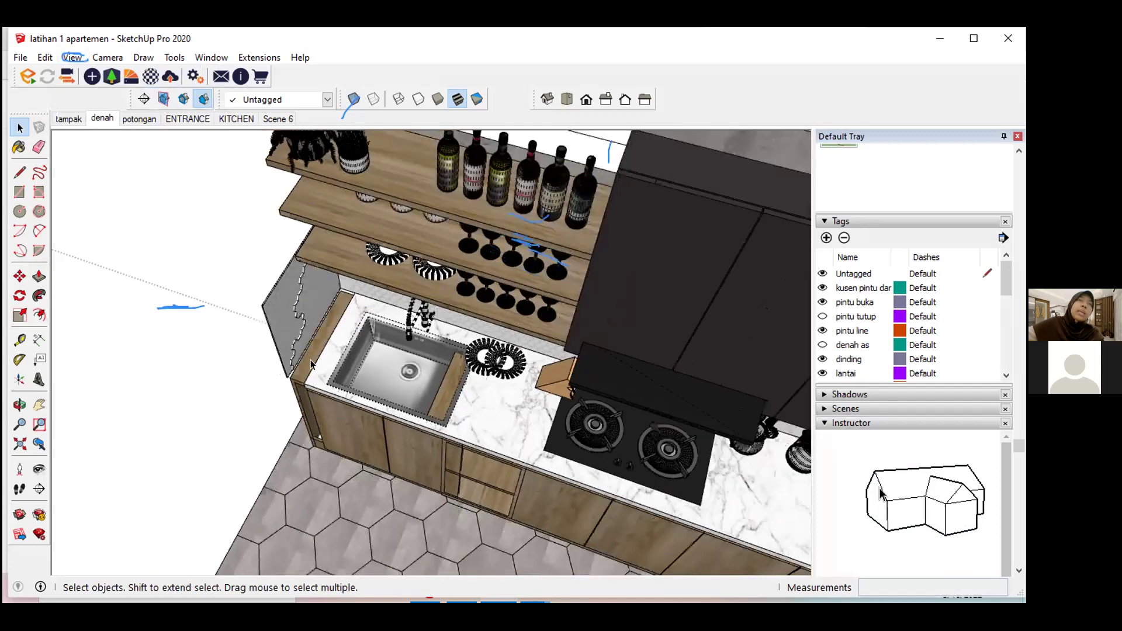
Step: Delete the thin end panel standing beside the sink, then orbit toward the backsplash
{"action": "scroll", "coordinate": [286, 351], "scroll_direction": "down", "scroll_amount": 1}
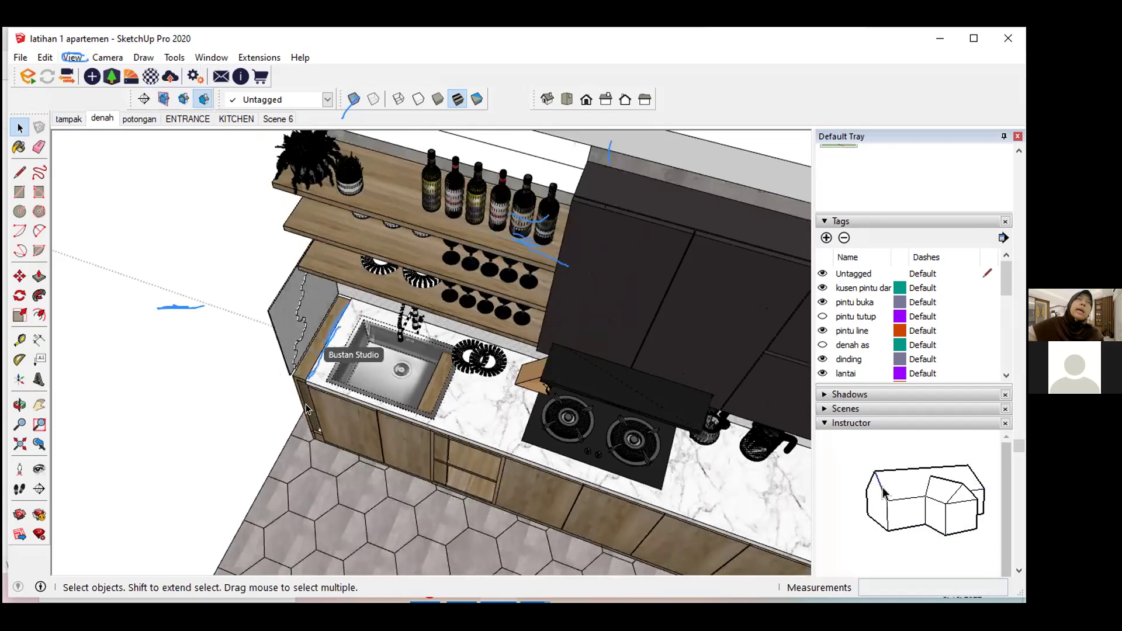
{"action": "middle_click", "coordinate": [313, 375]}
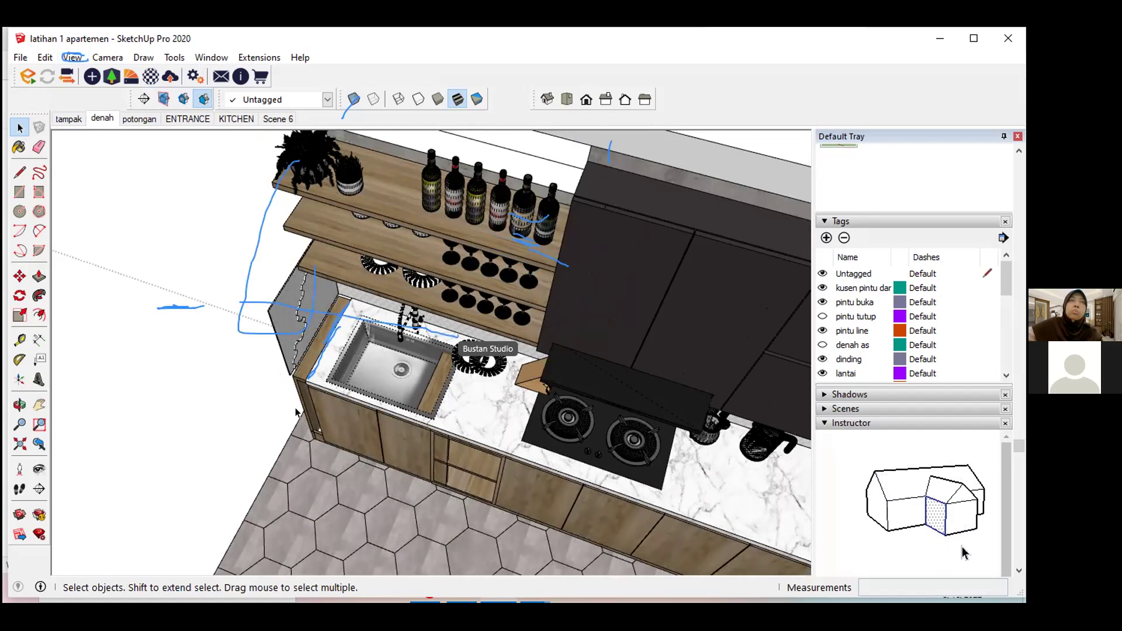
{"action": "middle_click_drag", "start_coordinate": [314, 367], "coordinate": [320, 391]}
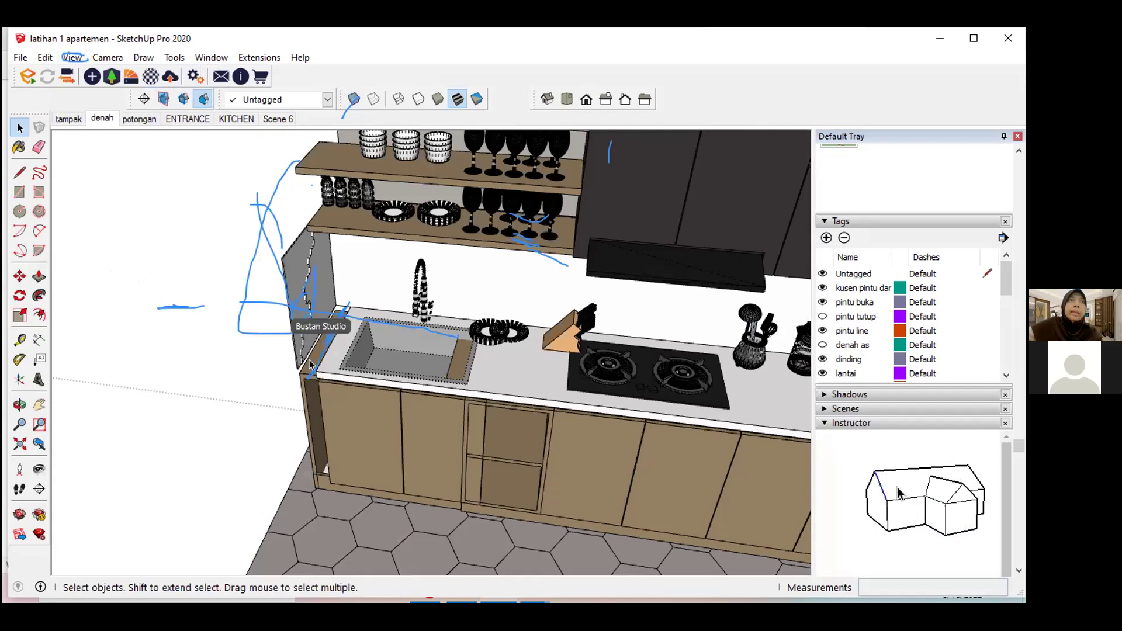
{"action": "scroll", "coordinate": [293, 258], "scroll_direction": "up", "scroll_amount": 1}
{"action": "scroll", "coordinate": [293, 258], "scroll_direction": "up", "scroll_amount": 1}
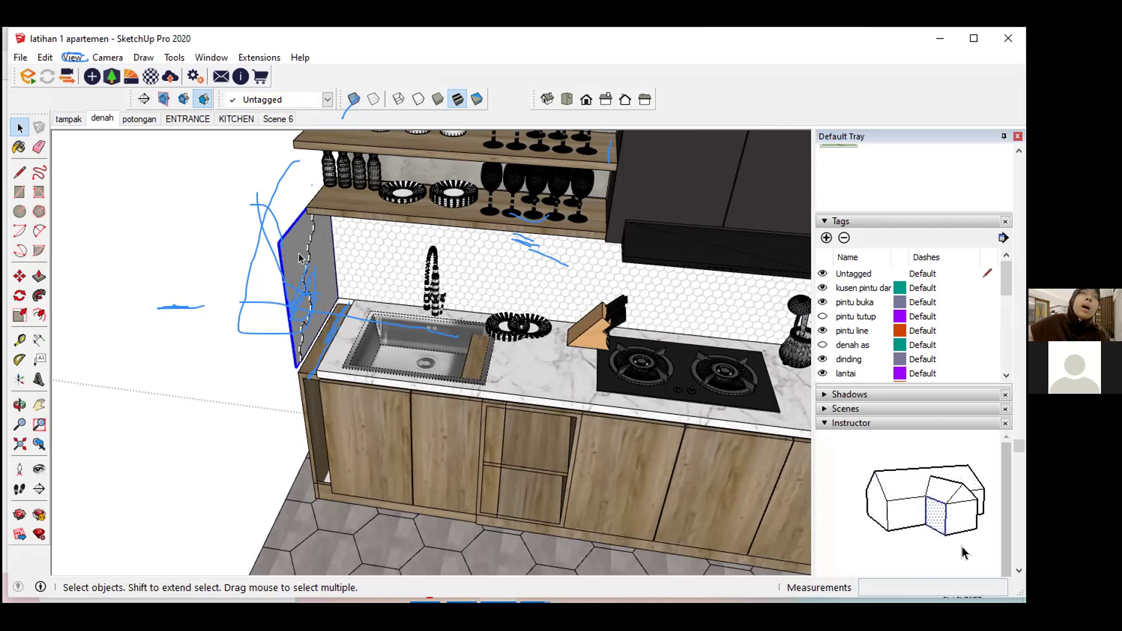
{"action": "left_click", "coordinate": [313, 300]}
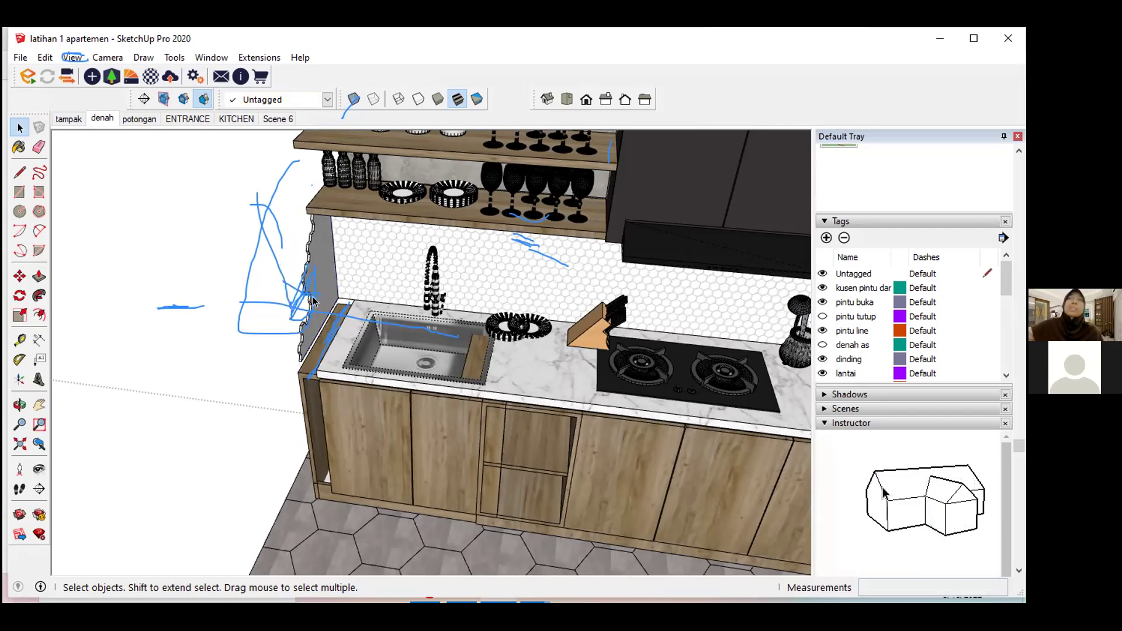
{"action": "left_click", "coordinate": [310, 268]}
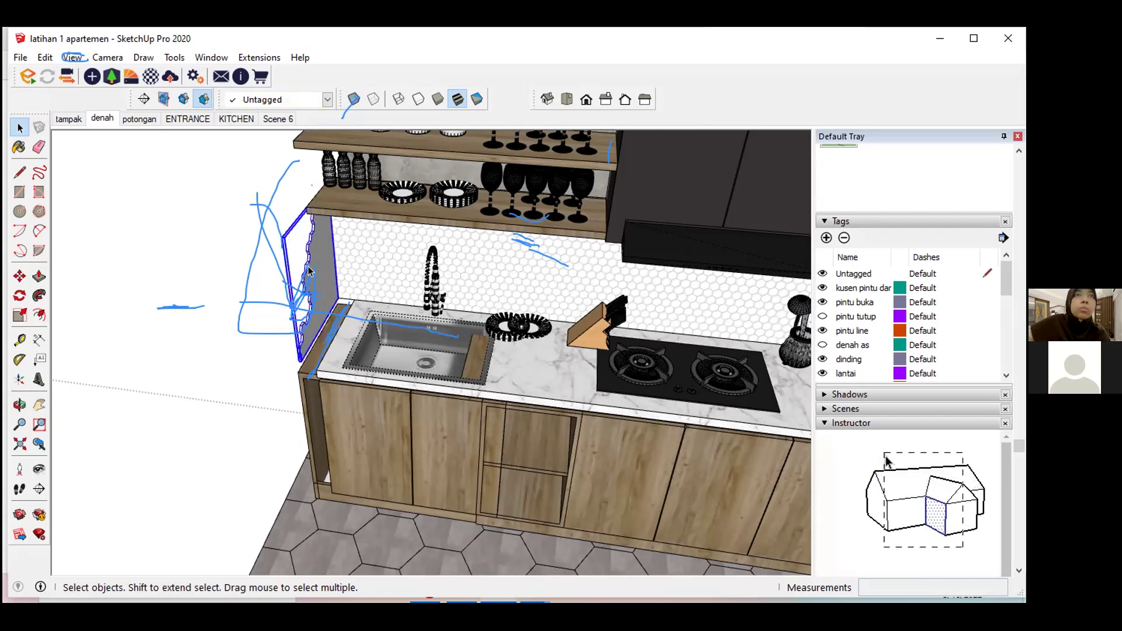
{"action": "key", "text": "Delete"}
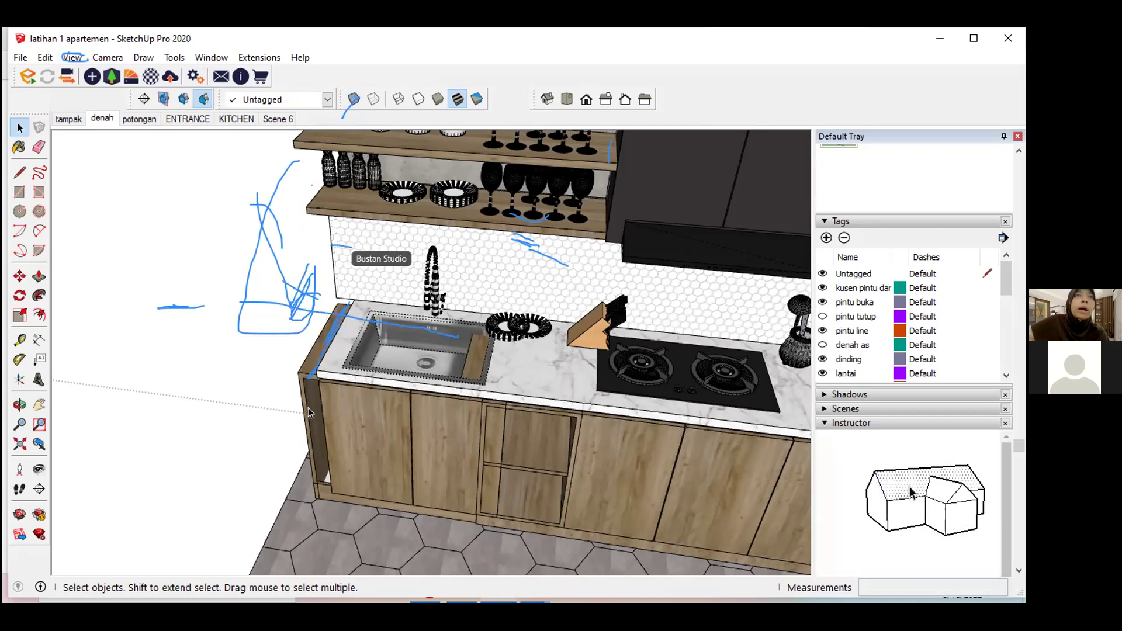
{"action": "scroll", "coordinate": [336, 308], "scroll_direction": "up", "scroll_amount": 1}
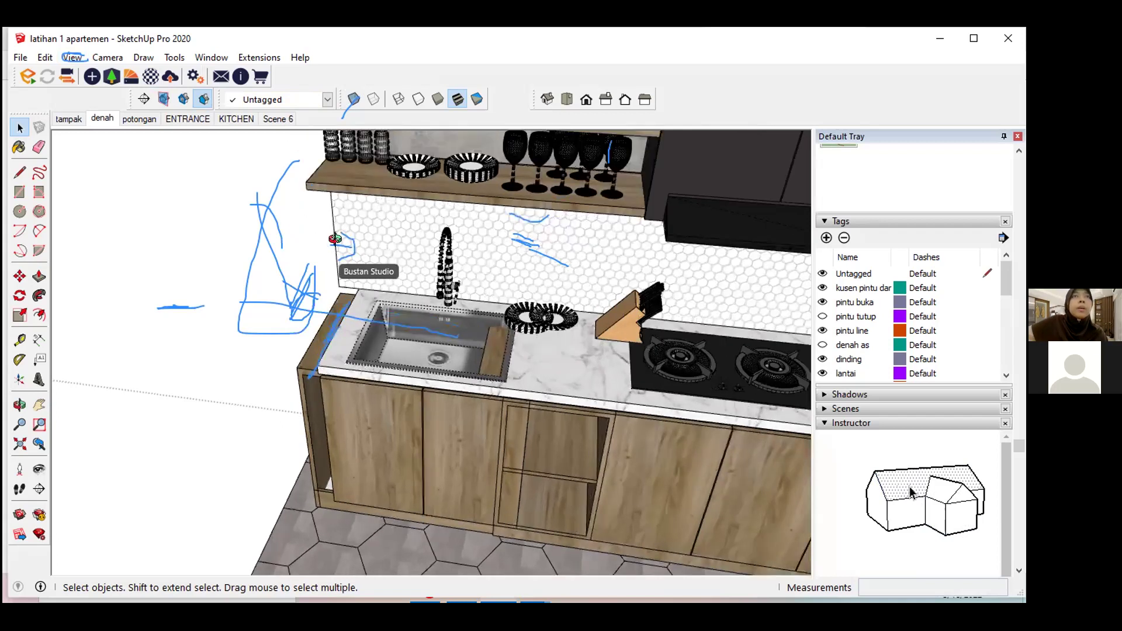
{"action": "middle_click_drag", "start_coordinate": [335, 239], "coordinate": [368, 249]}
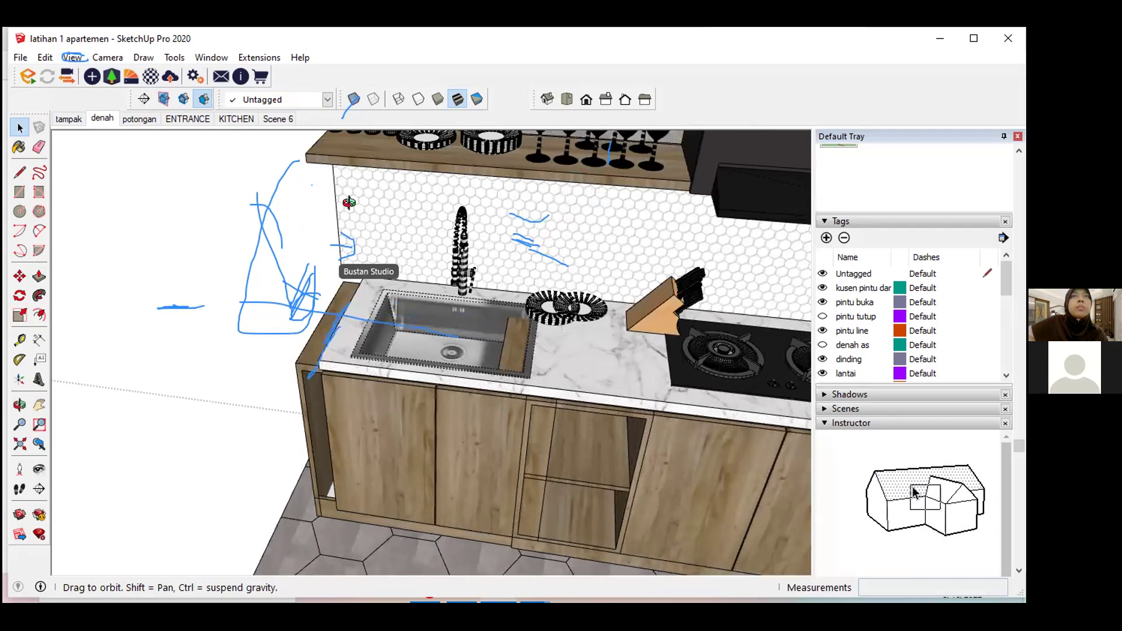
Step: Push the hexagon-tiled wall face out 1 cm to thicken the slab
{"action": "middle_click_drag", "start_coordinate": [358, 222], "coordinate": [374, 214]}
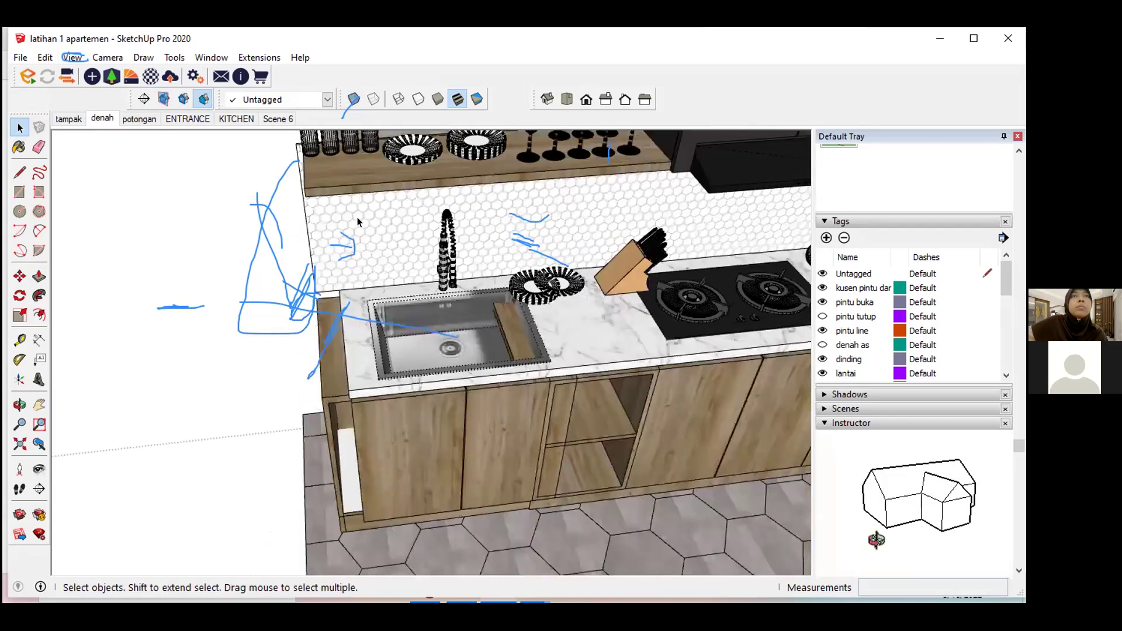
{"action": "middle_click_drag", "start_coordinate": [480, 167], "coordinate": [541, 159]}
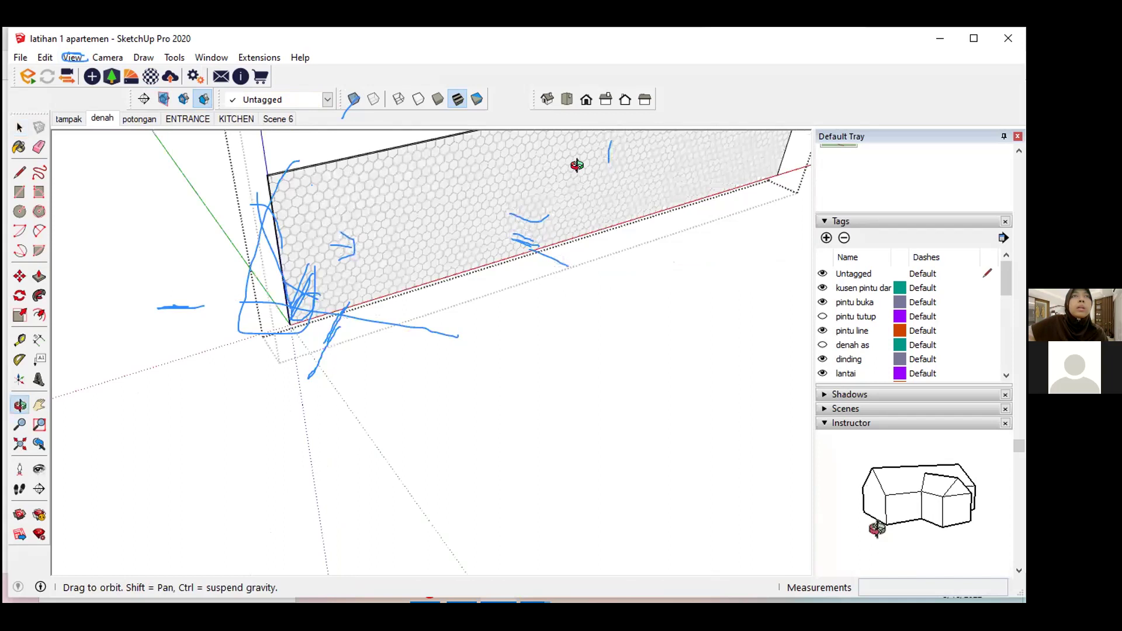
{"action": "middle_click_drag", "start_coordinate": [599, 181], "coordinate": [478, 268]}
{"action": "middle_click_drag", "start_coordinate": [284, 296], "coordinate": [277, 302]}
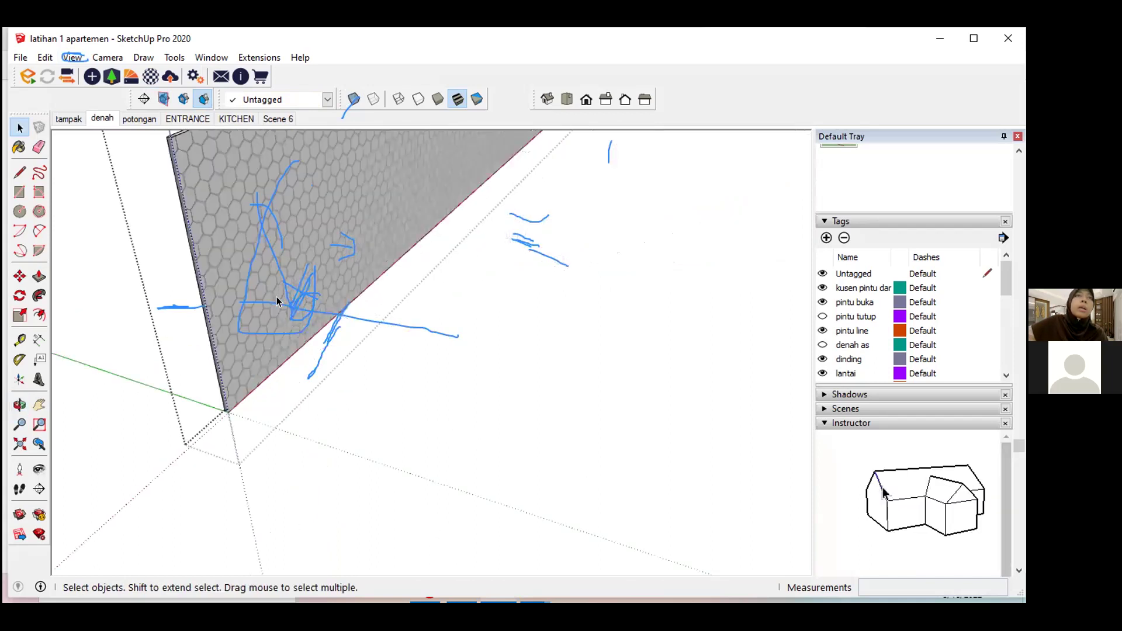
{"action": "key", "text": "p"}
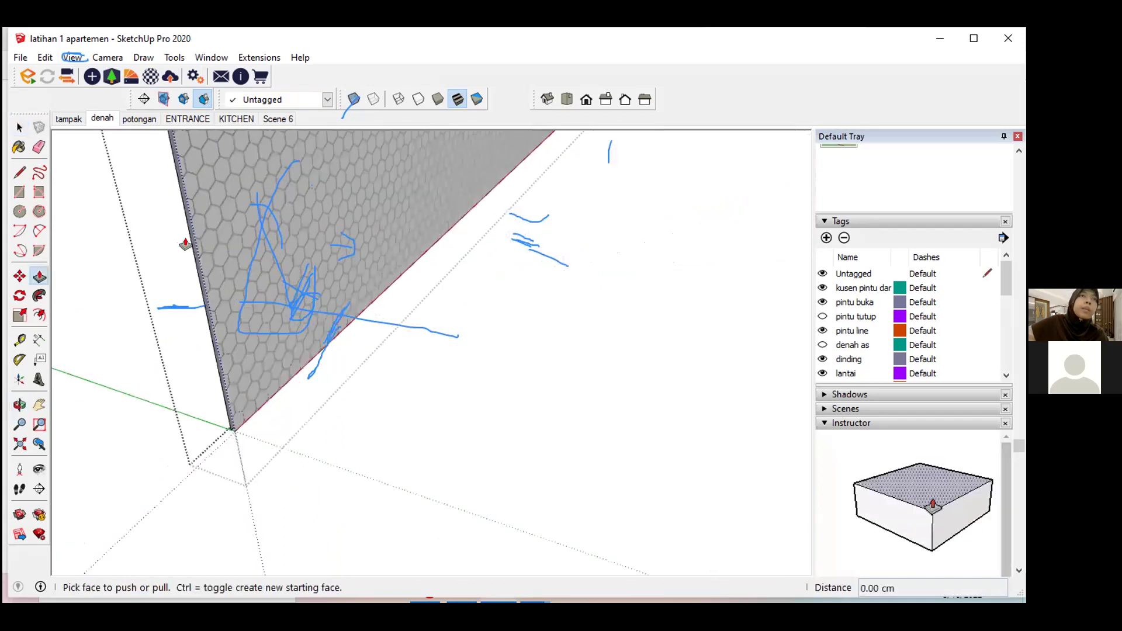
{"action": "scroll", "coordinate": [198, 233], "scroll_direction": "up", "scroll_amount": 2}
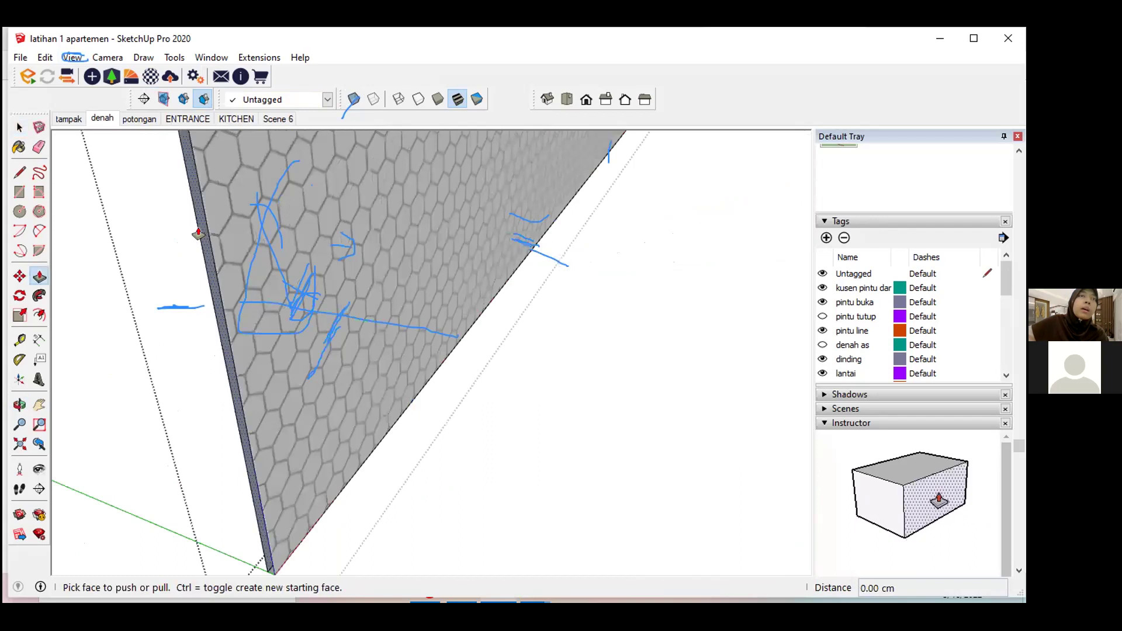
{"action": "left_click", "coordinate": [198, 232]}
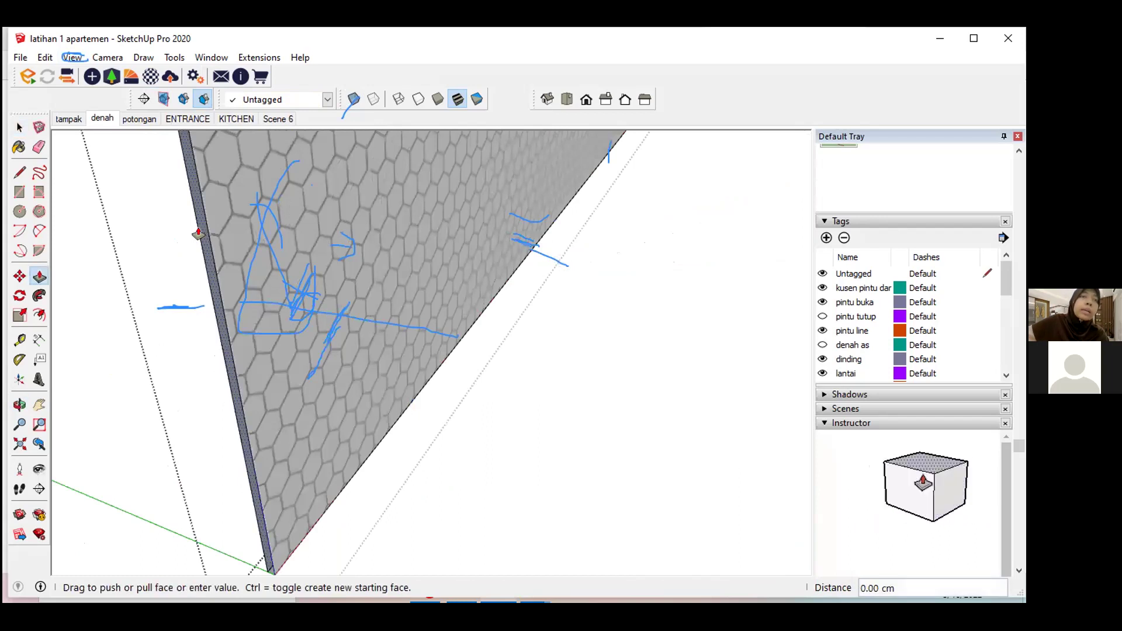
{"action": "scroll", "coordinate": [198, 233], "scroll_direction": "down", "scroll_amount": 1}
{"action": "scroll", "coordinate": [198, 232], "scroll_direction": "down", "scroll_amount": 1}
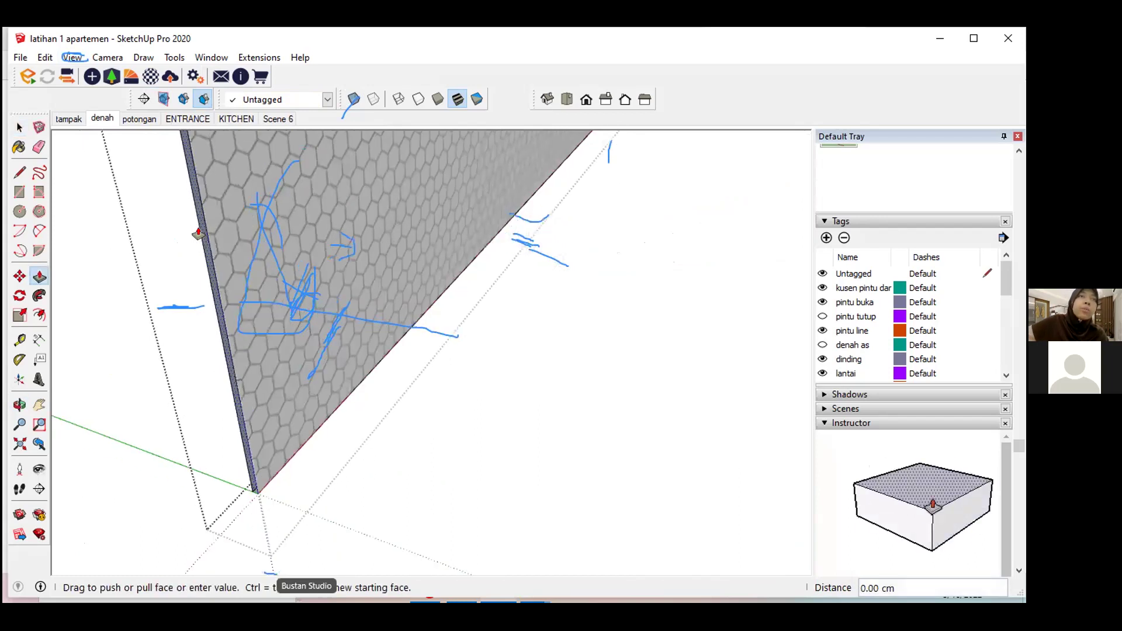
{"action": "left_click", "coordinate": [216, 287]}
Step: Draw short edges across the tiled wall's bottom corners with the Line tool
{"action": "key", "text": "l"}
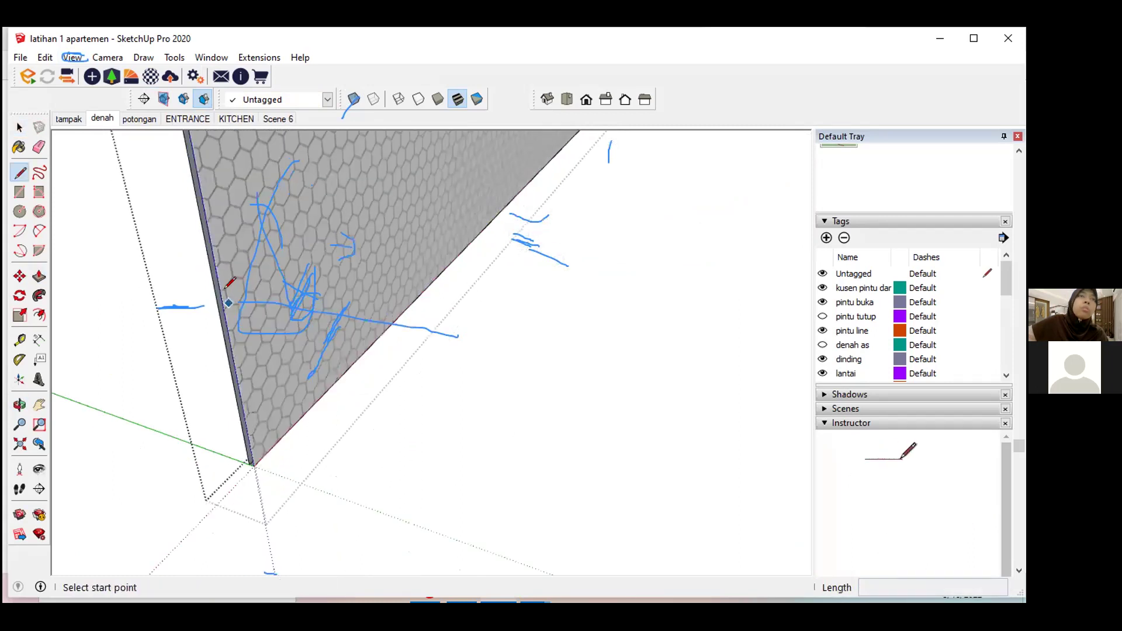
{"action": "scroll", "coordinate": [252, 459], "scroll_direction": "up", "scroll_amount": 1}
{"action": "left_click", "coordinate": [246, 471]}
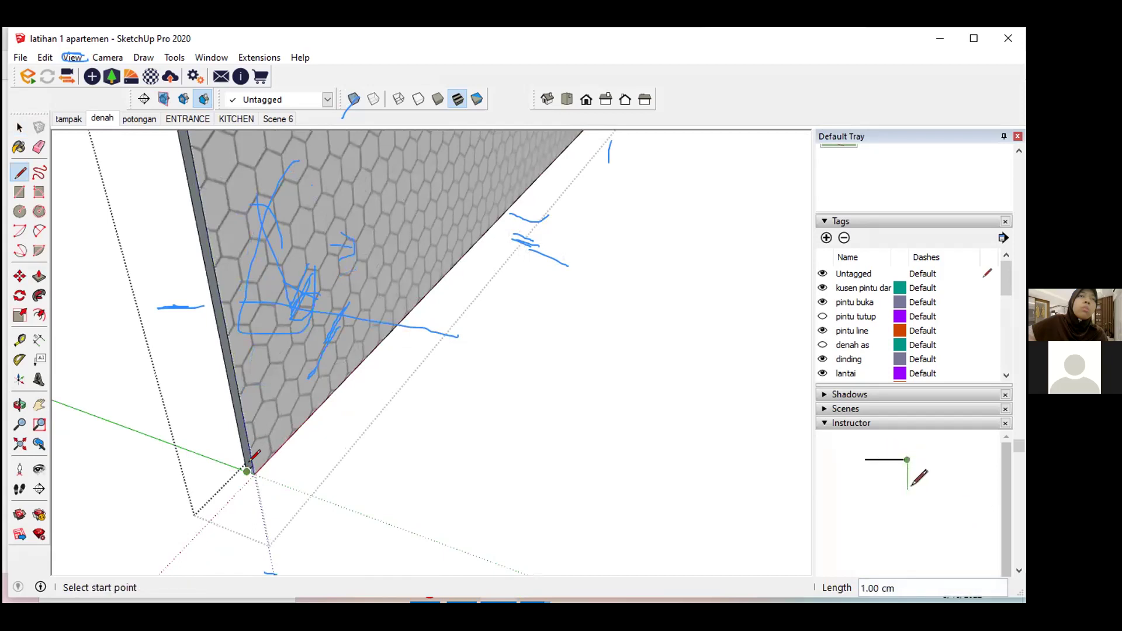
{"action": "middle_click_drag", "start_coordinate": [250, 453], "coordinate": [209, 305]}
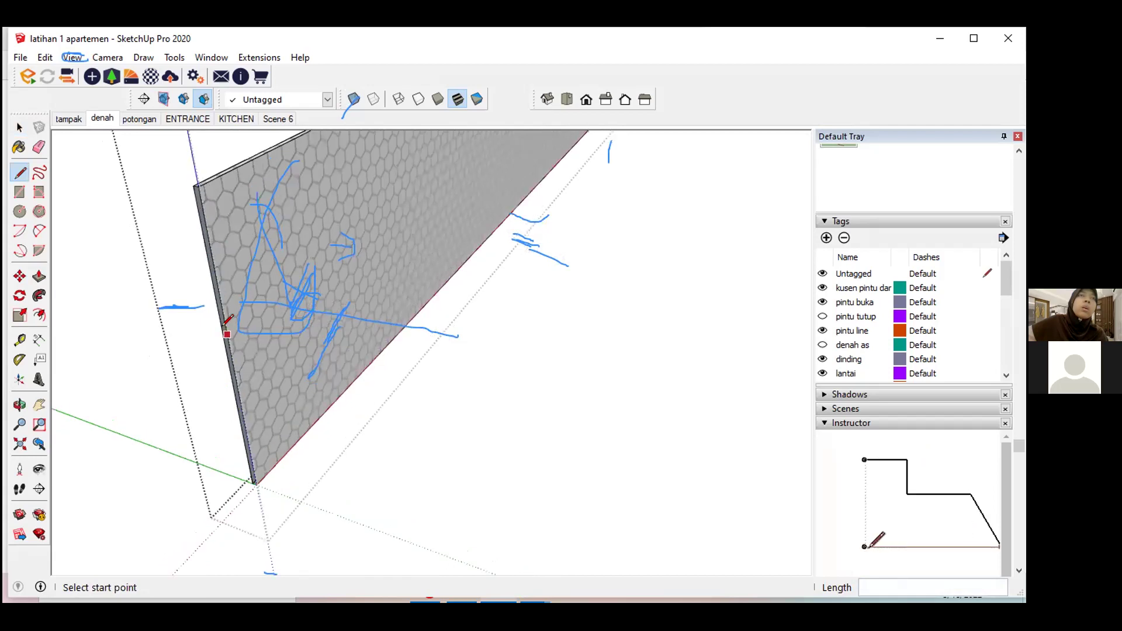
{"action": "scroll", "coordinate": [225, 322], "scroll_direction": "up", "scroll_amount": 3}
{"action": "scroll", "coordinate": [286, 544], "scroll_direction": "down", "scroll_amount": 2}
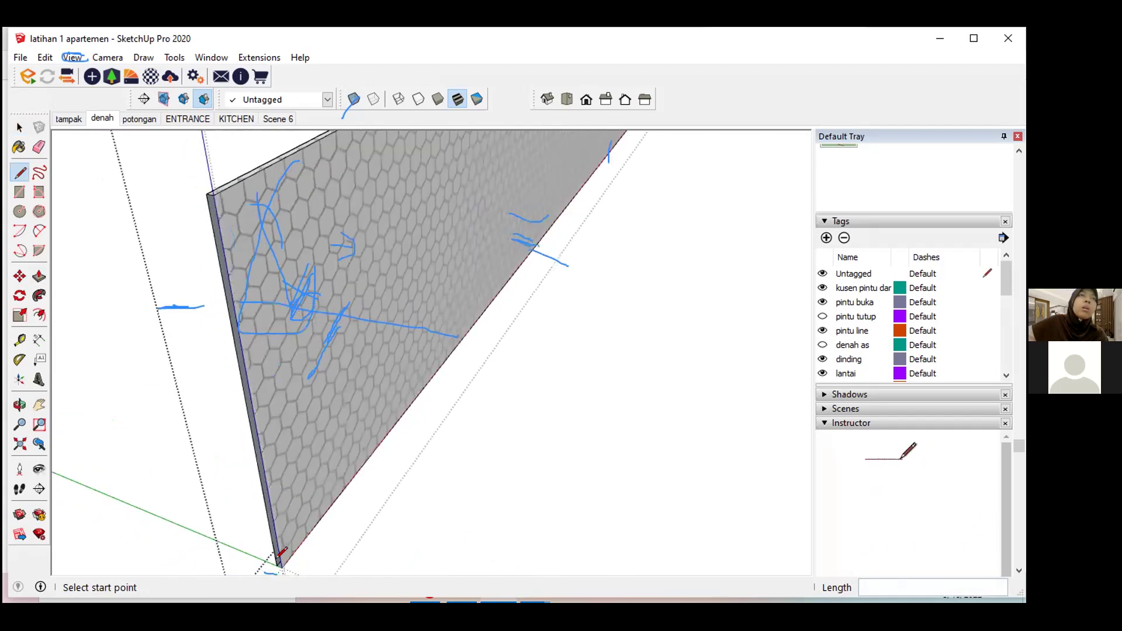
{"action": "scroll", "coordinate": [282, 555], "scroll_direction": "up", "scroll_amount": 1}
{"action": "scroll", "coordinate": [282, 561], "scroll_direction": "up", "scroll_amount": 2}
{"action": "scroll", "coordinate": [281, 565], "scroll_direction": "up", "scroll_amount": 1}
{"action": "mouse_move", "coordinate": [271, 517]}
{"action": "middle_mouse_down"}
{"action": "mouse_move", "coordinate": [266, 490]}
{"action": "mouse_move", "coordinate": [288, 518]}
{"action": "middle_mouse_up"}
{"action": "left_click", "coordinate": [286, 519]}
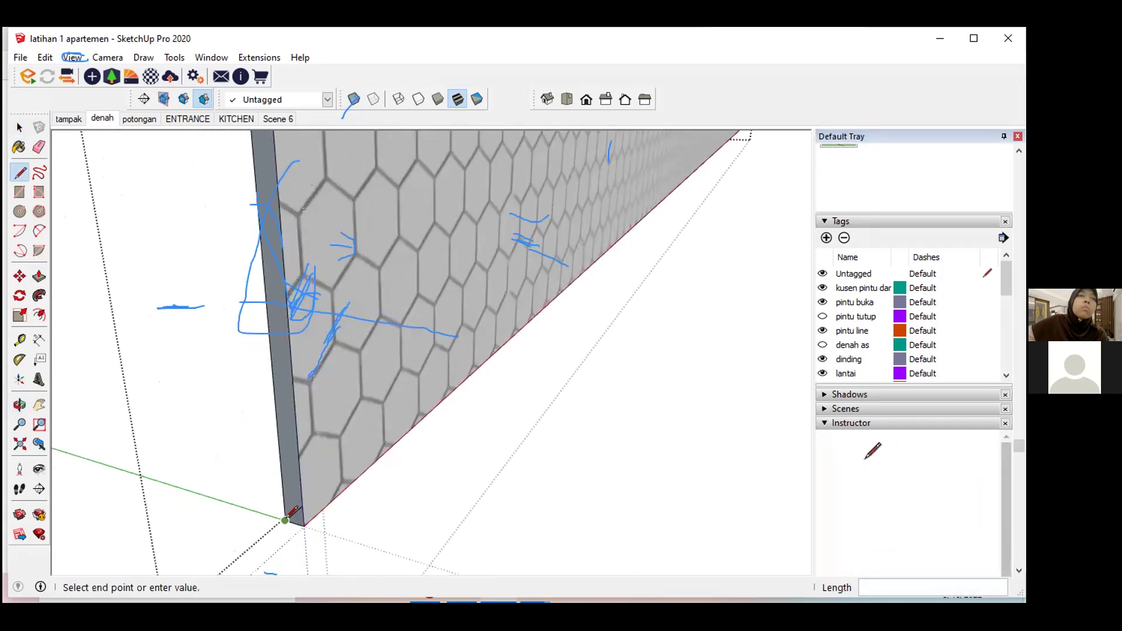
{"action": "left_click", "coordinate": [311, 519]}
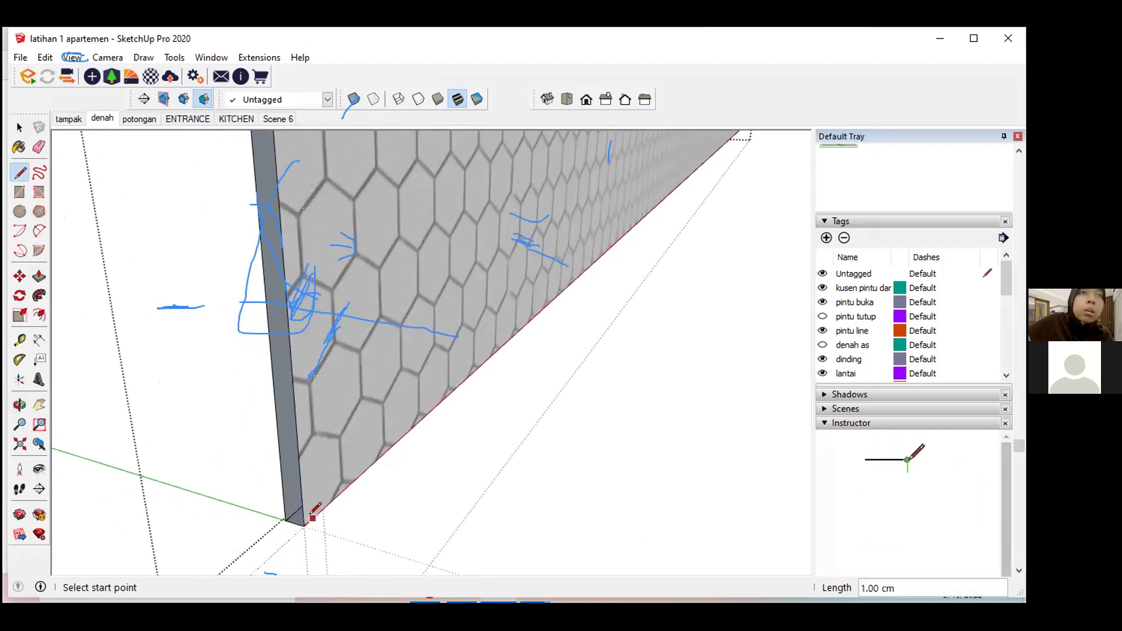
{"action": "left_click", "coordinate": [285, 521]}
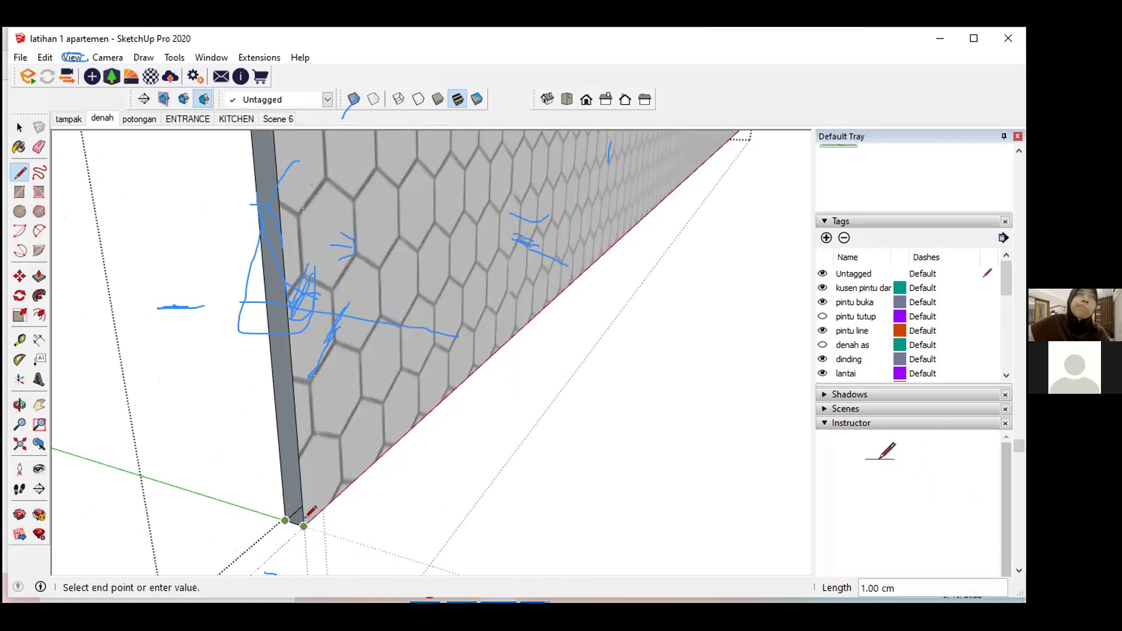
{"action": "left_click", "coordinate": [306, 518]}
Step: Orbit to the wall's top and start a line at its top corner, then cancel it
{"action": "mouse_move", "coordinate": [276, 425]}
{"action": "middle_mouse_down"}
{"action": "mouse_move", "coordinate": [288, 483]}
{"action": "mouse_move", "coordinate": [260, 593]}
{"action": "mouse_move", "coordinate": [283, 431]}
{"action": "mouse_move", "coordinate": [253, 233]}
{"action": "mouse_move", "coordinate": [296, 496]}
{"action": "mouse_move", "coordinate": [308, 508]}
{"action": "mouse_move", "coordinate": [321, 431]}
{"action": "mouse_move", "coordinate": [363, 363]}
{"action": "middle_mouse_up"}
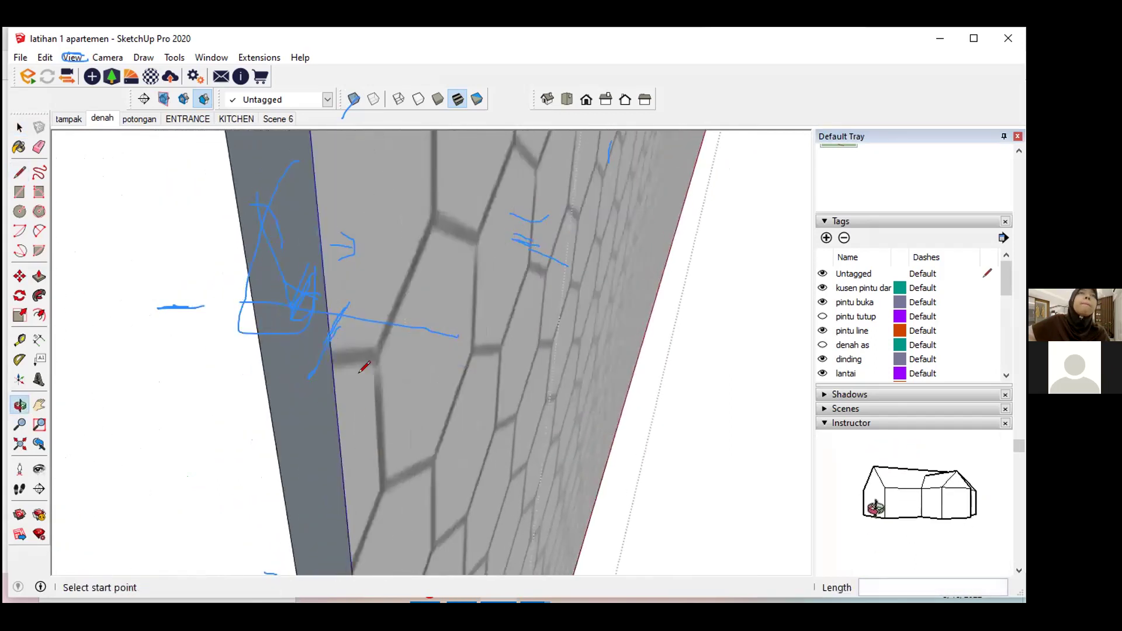
{"action": "mouse_move", "coordinate": [343, 300]}
{"action": "middle_mouse_down"}
{"action": "mouse_move", "coordinate": [325, 271]}
{"action": "mouse_move", "coordinate": [311, 305]}
{"action": "mouse_move", "coordinate": [351, 513]}
{"action": "mouse_move", "coordinate": [380, 220]}
{"action": "mouse_move", "coordinate": [351, 470]}
{"action": "mouse_move", "coordinate": [358, 359]}
{"action": "mouse_move", "coordinate": [339, 346]}
{"action": "mouse_move", "coordinate": [341, 281]}
{"action": "mouse_move", "coordinate": [338, 290]}
{"action": "mouse_move", "coordinate": [325, 230]}
{"action": "mouse_move", "coordinate": [288, 171]}
{"action": "mouse_move", "coordinate": [339, 257]}
{"action": "middle_mouse_up"}
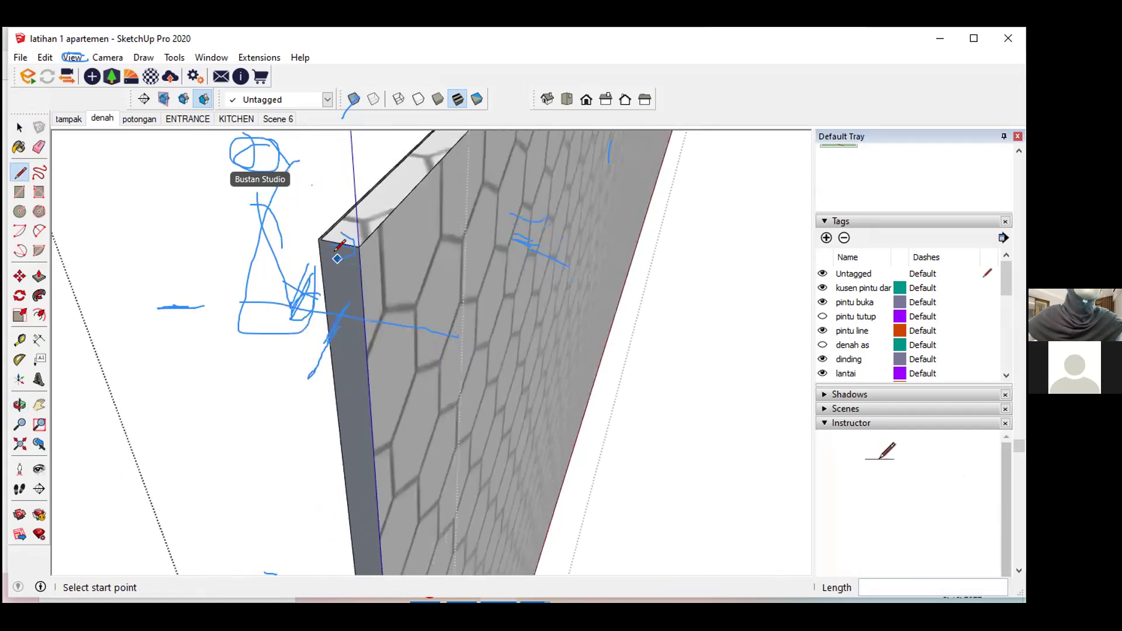
{"action": "scroll", "coordinate": [339, 259], "scroll_direction": "up", "scroll_amount": 2}
{"action": "scroll", "coordinate": [340, 261], "scroll_direction": "up", "scroll_amount": 2}
{"action": "scroll", "coordinate": [340, 261], "scroll_direction": "up", "scroll_amount": 2}
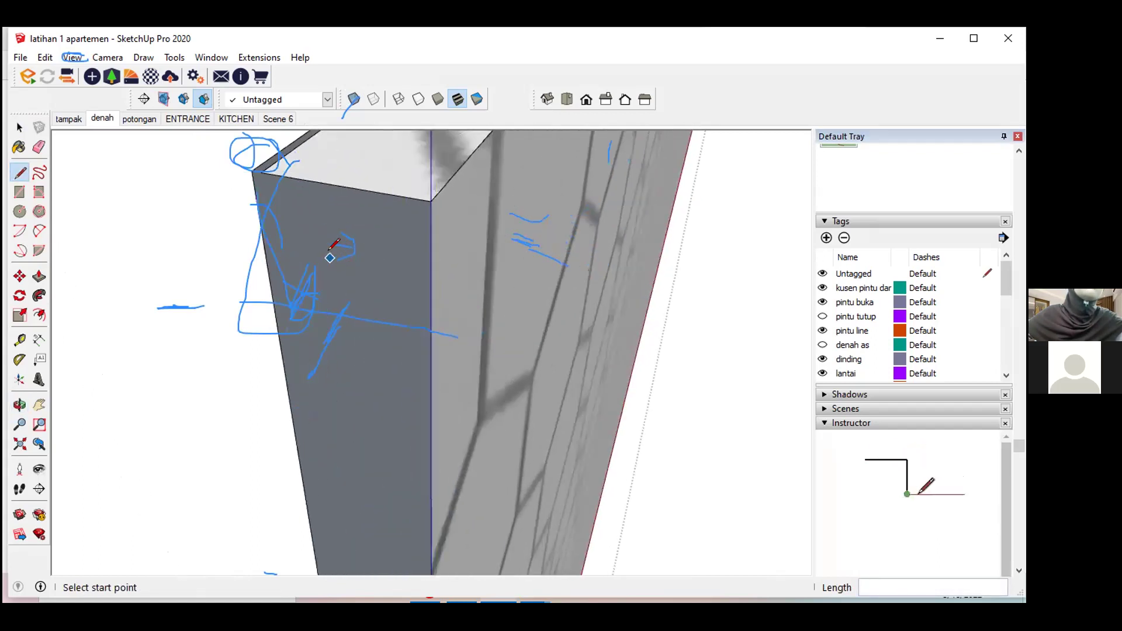
{"action": "scroll", "coordinate": [330, 257], "scroll_direction": "down", "scroll_amount": 3}
{"action": "mouse_move", "coordinate": [321, 243]}
{"action": "middle_mouse_down"}
{"action": "mouse_move", "coordinate": [348, 251]}
{"action": "mouse_move", "coordinate": [484, 213]}
{"action": "mouse_move", "coordinate": [460, 231]}
{"action": "mouse_move", "coordinate": [441, 218]}
{"action": "mouse_move", "coordinate": [450, 208]}
{"action": "middle_mouse_up"}
{"action": "key", "text": "l"}
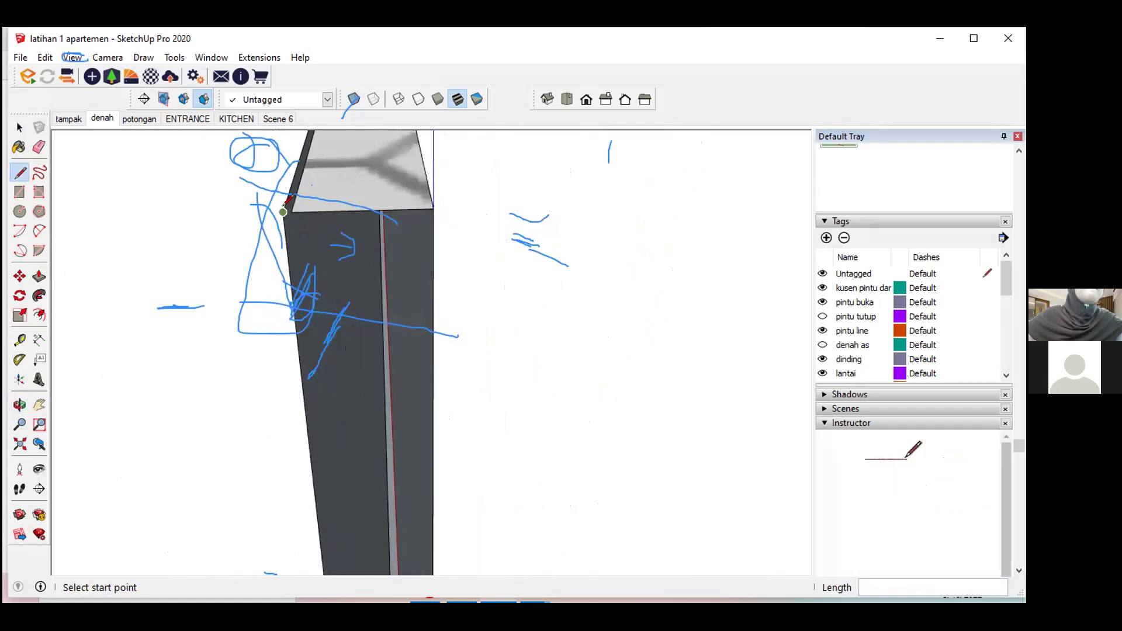
{"action": "left_click", "coordinate": [284, 211]}
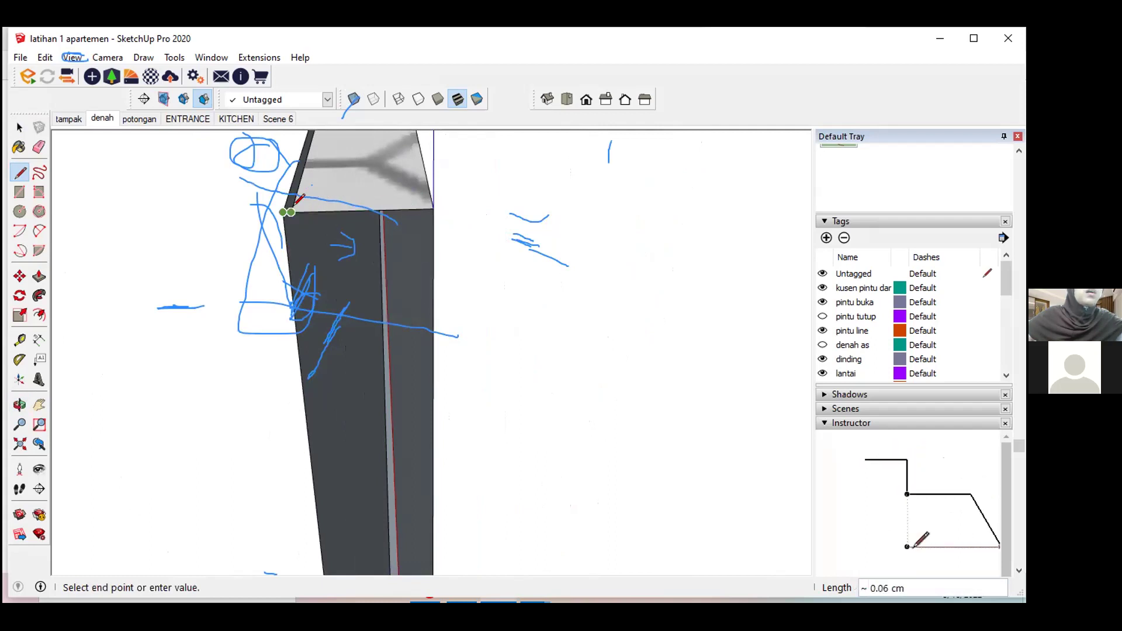
{"action": "key", "text": "Escape"}
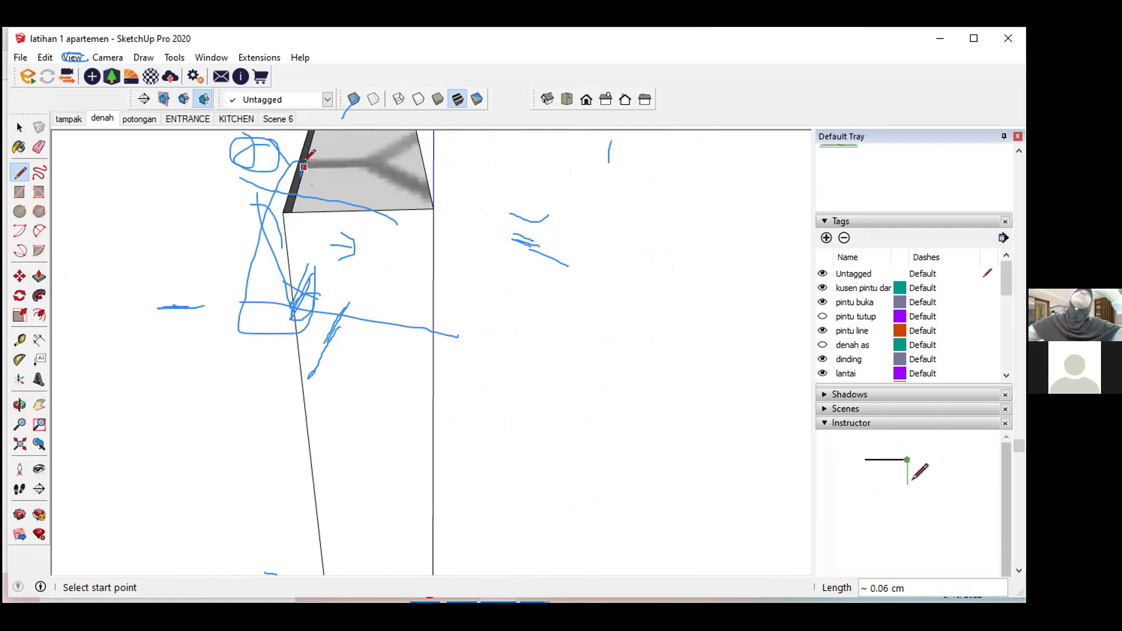
Step: Nudge the selected wall edge slightly with Move
{"action": "key", "text": "space"}
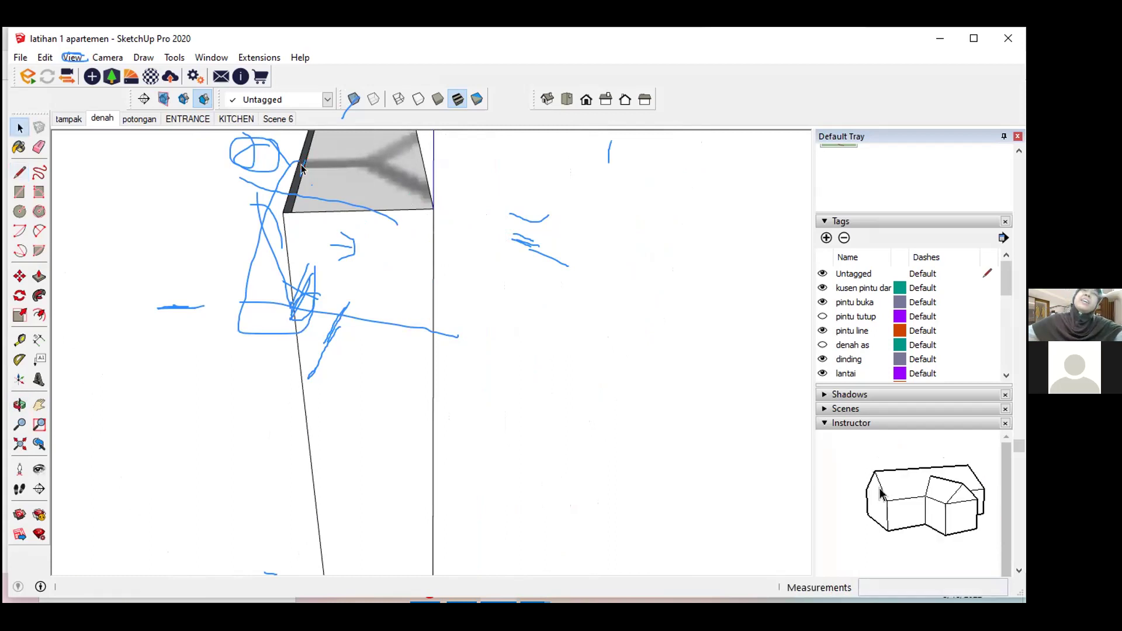
{"action": "scroll", "coordinate": [301, 169], "scroll_direction": "up", "scroll_amount": 1}
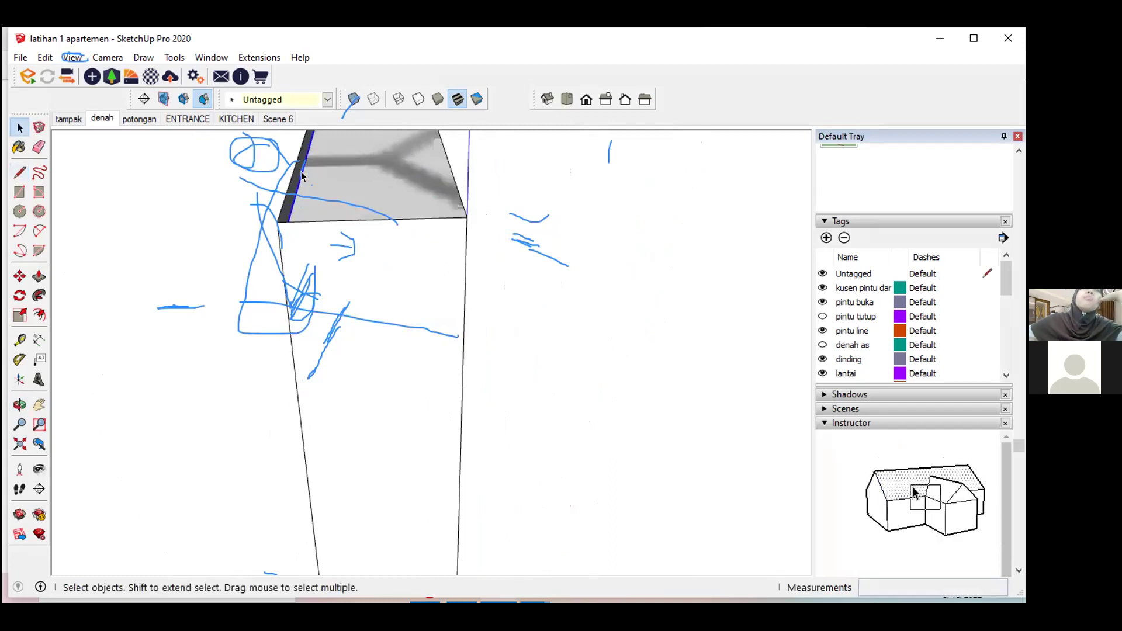
{"action": "scroll", "coordinate": [299, 178], "scroll_direction": "up", "scroll_amount": 1}
{"action": "key", "text": "m"}
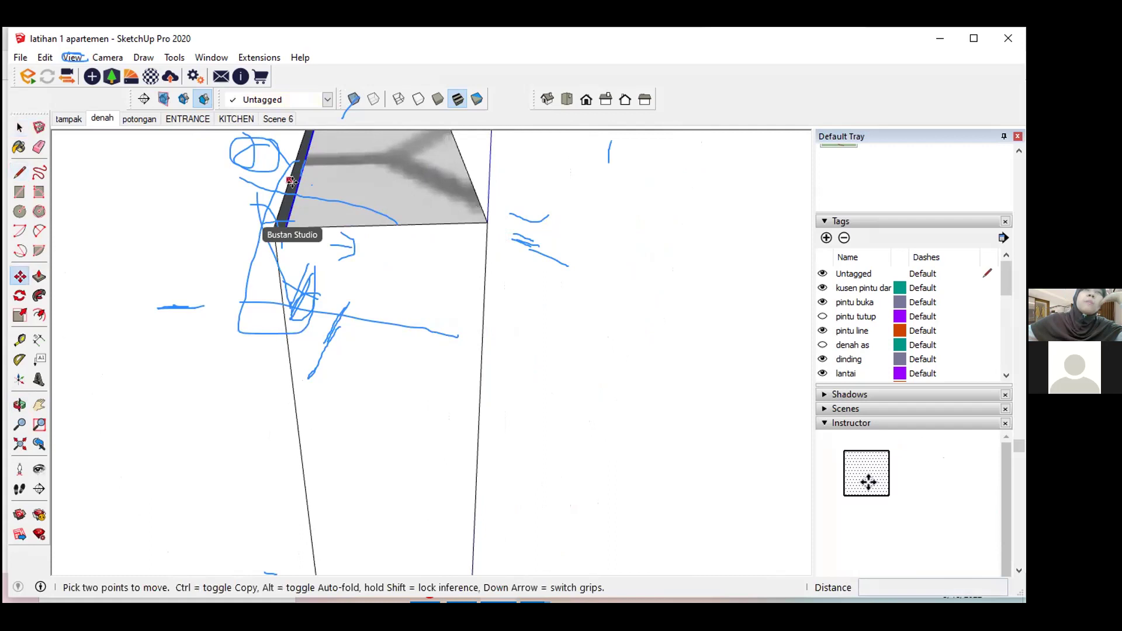
{"action": "left_click", "coordinate": [285, 182]}
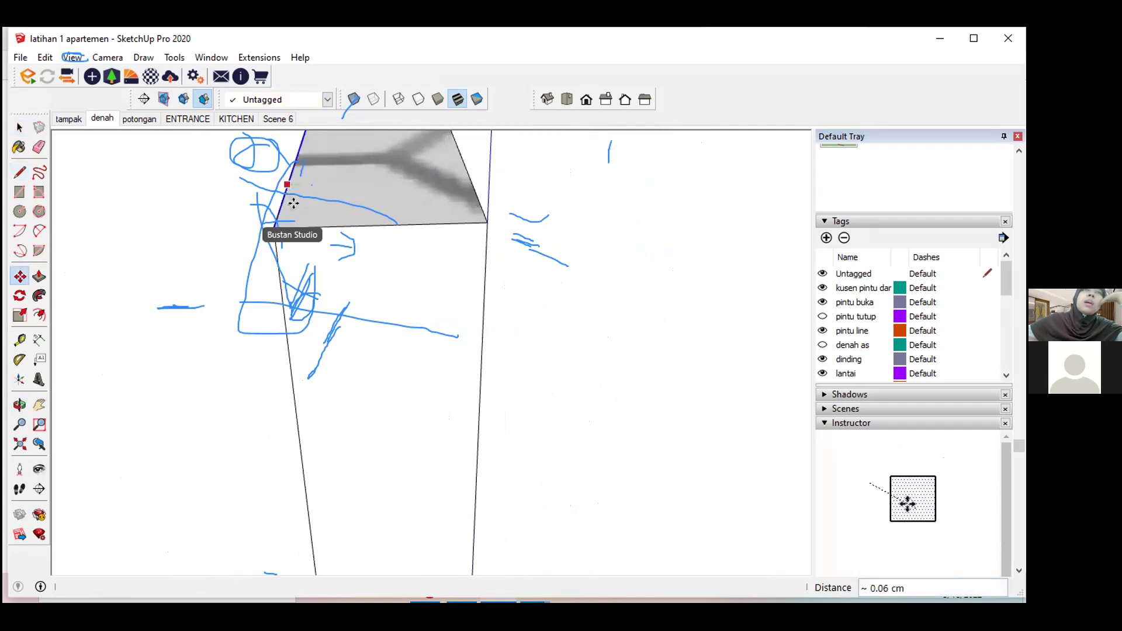
{"action": "key", "text": "space"}
Step: Orbit past the range hood box to a low angle facing the tiled wall
{"action": "middle_click_drag", "start_coordinate": [328, 258], "coordinate": [386, 337]}
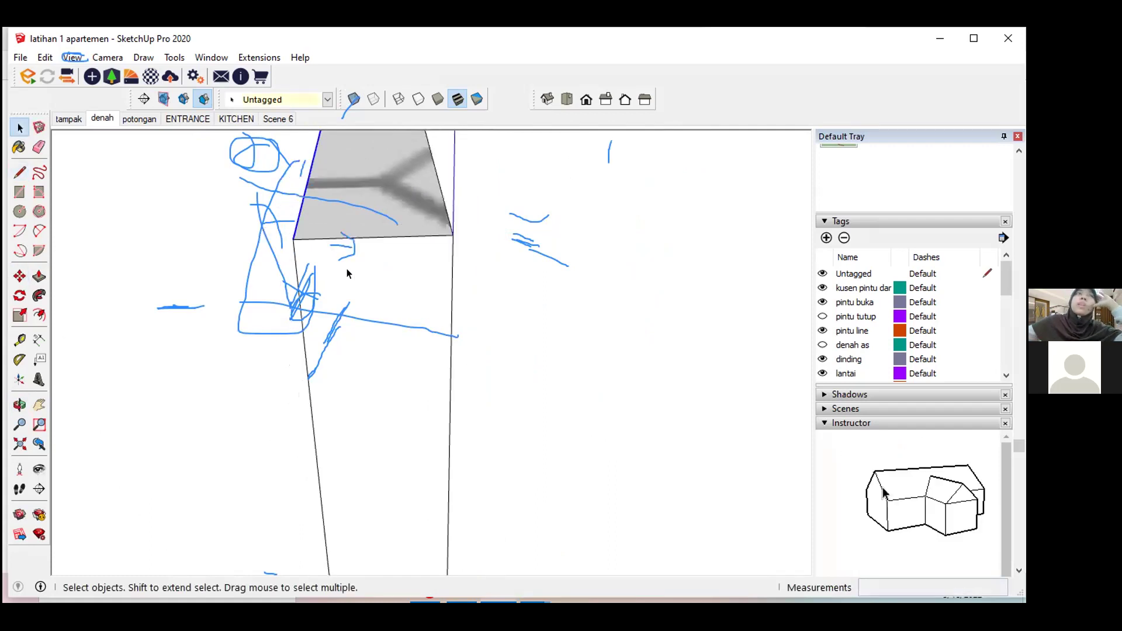
{"action": "key", "text": "space"}
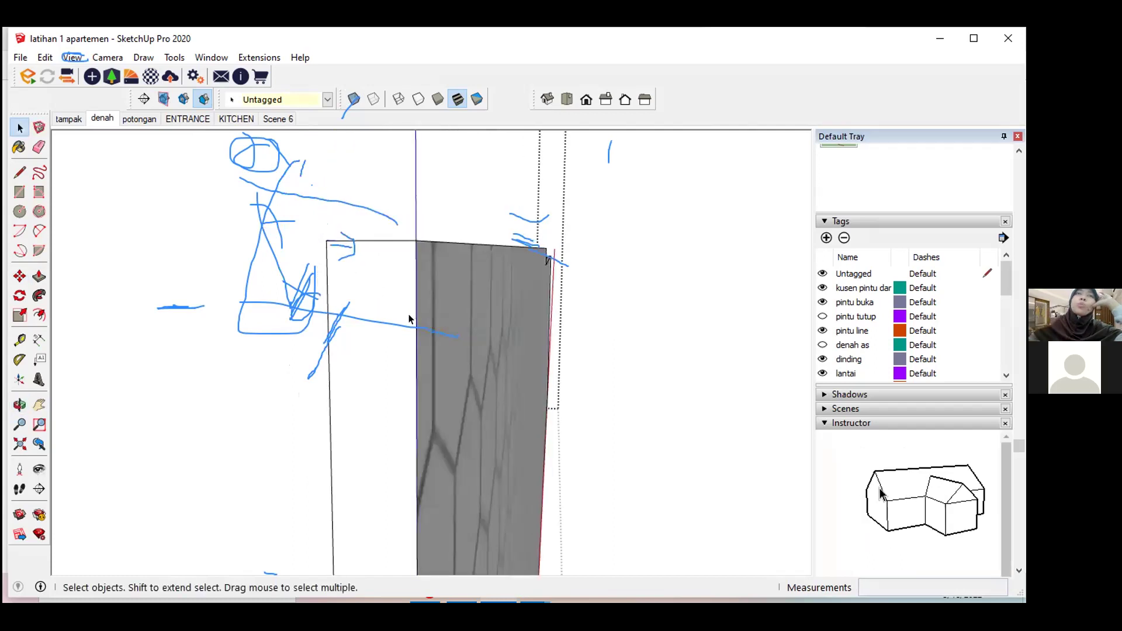
{"action": "middle_click_drag", "start_coordinate": [411, 318], "coordinate": [426, 385]}
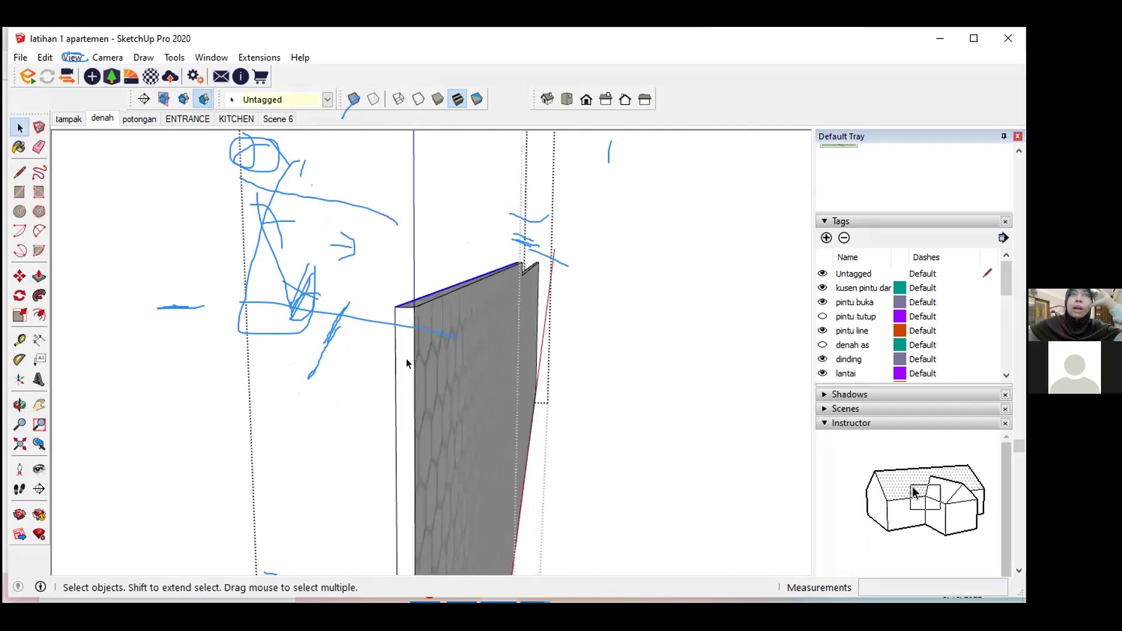
{"action": "mouse_move", "coordinate": [479, 380]}
{"action": "middle_mouse_down"}
{"action": "mouse_move", "coordinate": [286, 359]}
{"action": "mouse_move", "coordinate": [222, 296]}
{"action": "middle_mouse_up"}
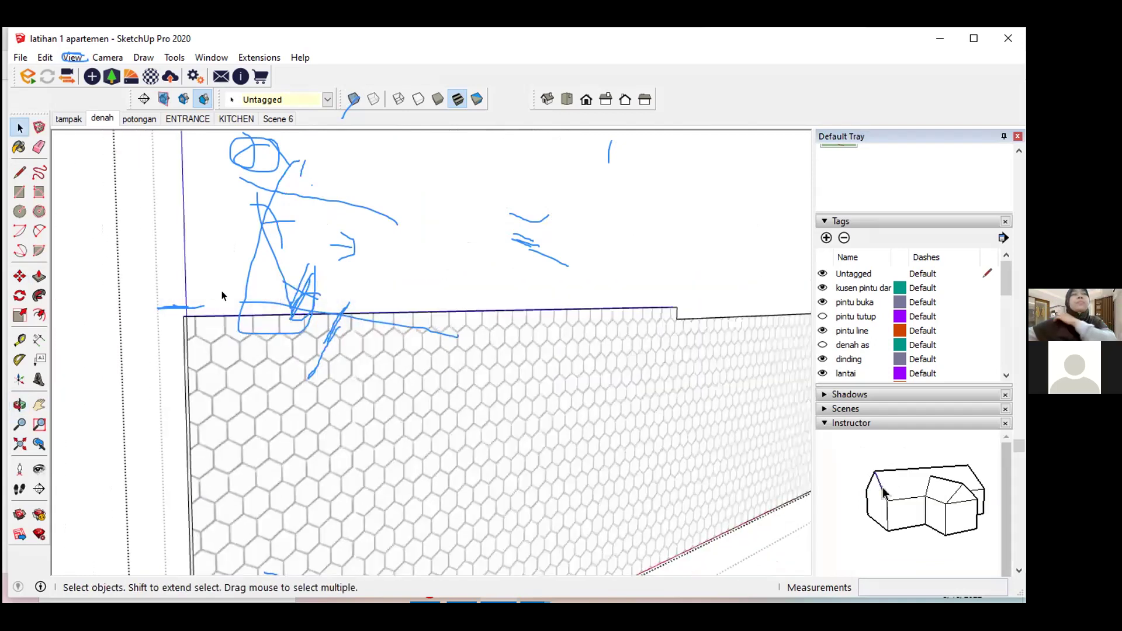
{"action": "scroll", "coordinate": [252, 332], "scroll_direction": "down", "scroll_amount": 2}
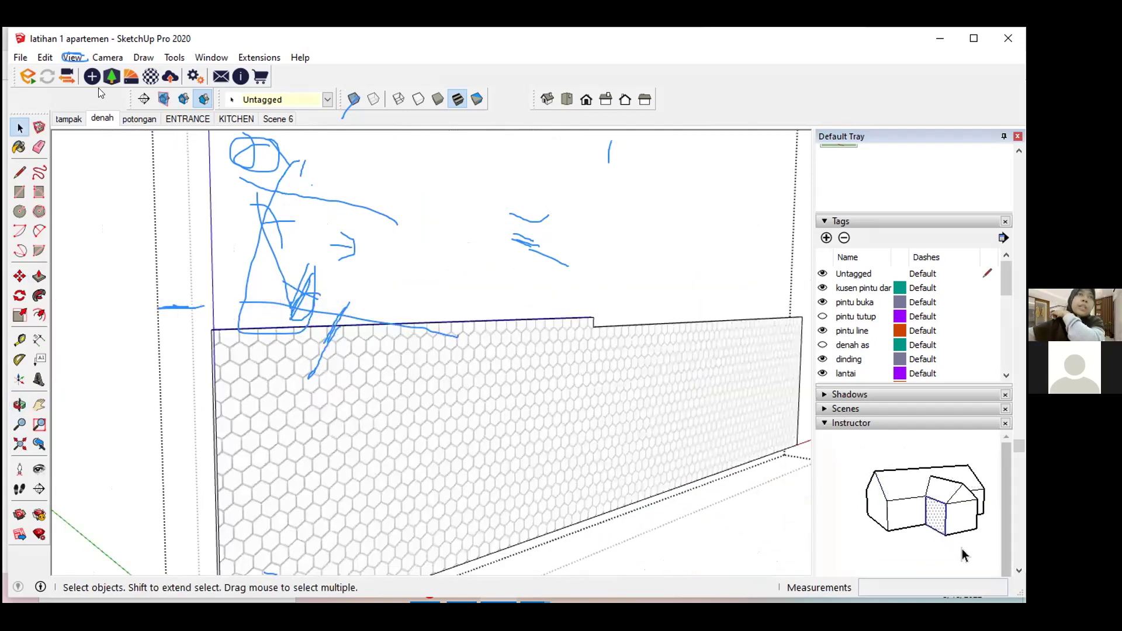
{"action": "left_click", "coordinate": [72, 57]}
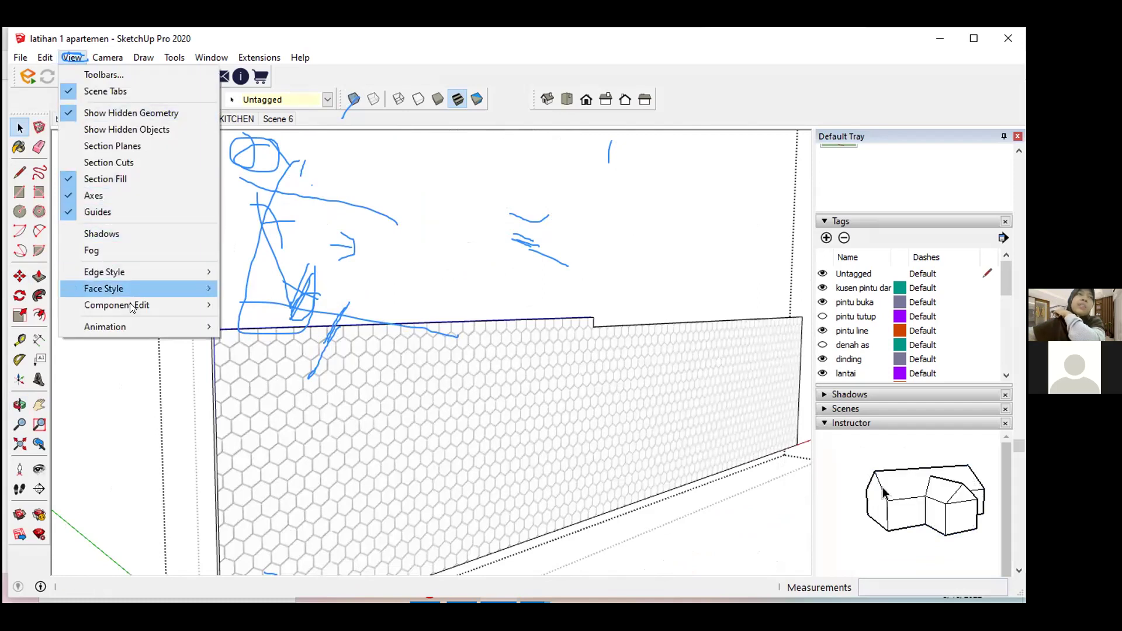
Step: Turn on View > Component Edit > Hide Rest Of Model so only the edited group shows
{"action": "left_click", "coordinate": [69, 58]}
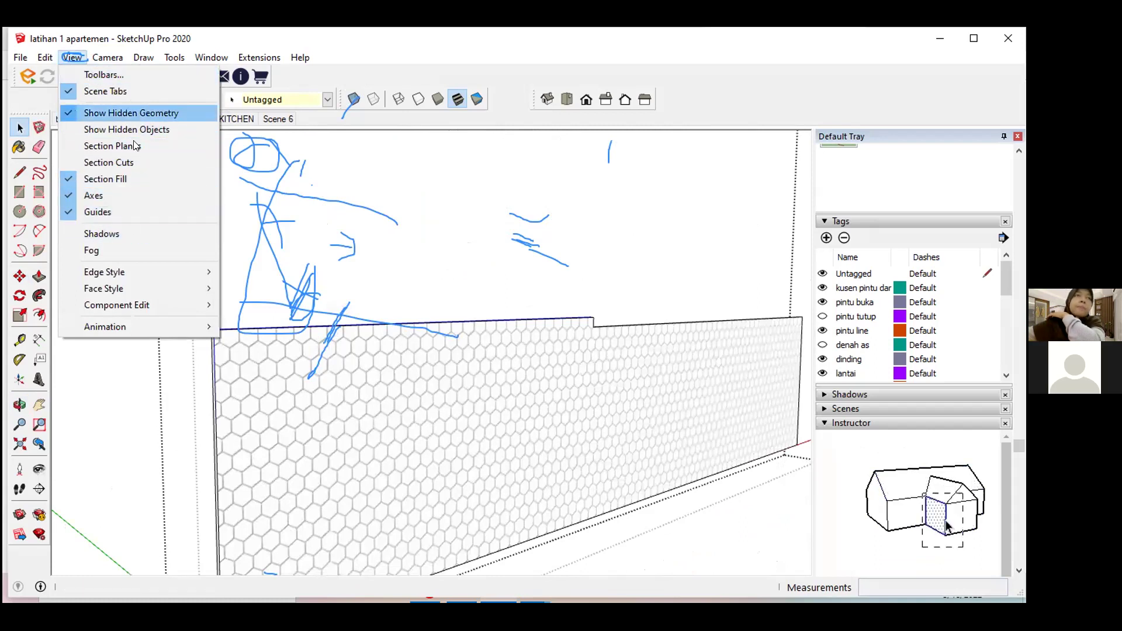
{"action": "left_click", "coordinate": [269, 306]}
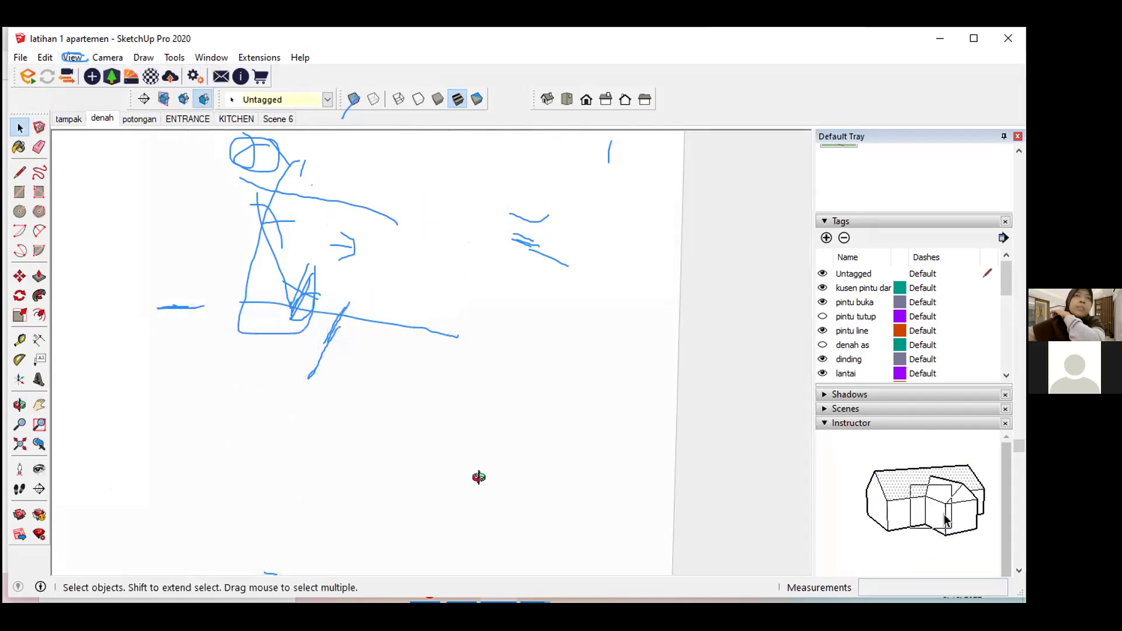
{"action": "middle_click_drag", "start_coordinate": [373, 408], "coordinate": [380, 422]}
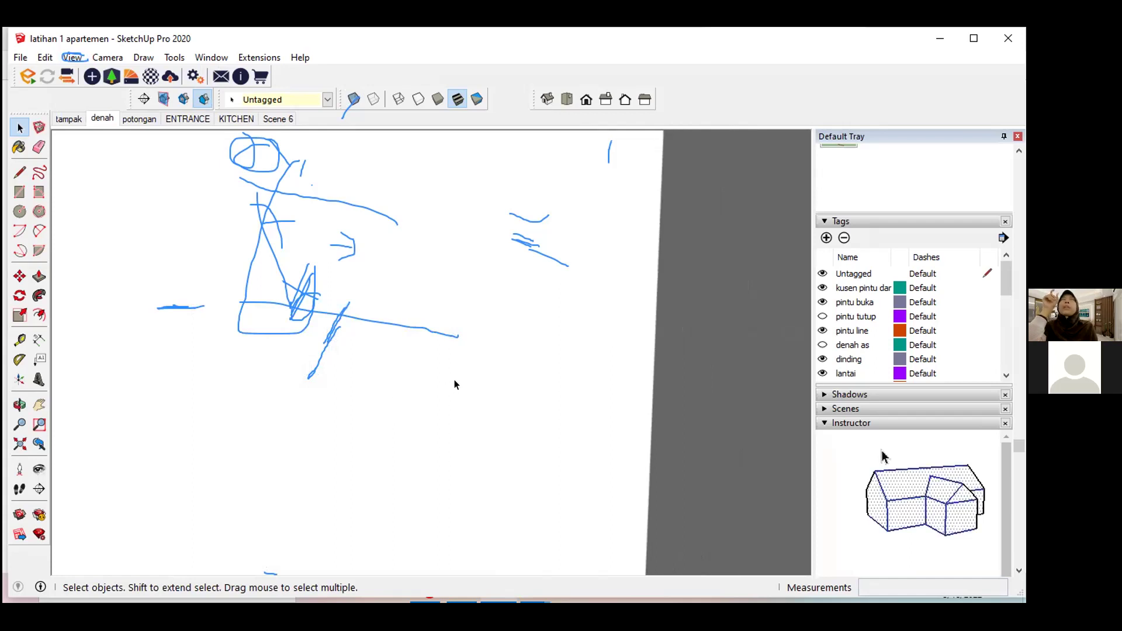
Step: Orbit and zoom out until the hexagon-tiled backsplash, sink and bowl-lined shelves are visible again
{"action": "mouse_move", "coordinate": [451, 379]}
{"action": "middle_mouse_down"}
{"action": "mouse_move", "coordinate": [393, 345]}
{"action": "mouse_move", "coordinate": [418, 344]}
{"action": "middle_mouse_up"}
{"action": "mouse_move", "coordinate": [310, 388]}
{"action": "middle_mouse_down"}
{"action": "mouse_move", "coordinate": [395, 353]}
{"action": "mouse_move", "coordinate": [302, 375]}
{"action": "mouse_move", "coordinate": [324, 366]}
{"action": "middle_mouse_up"}
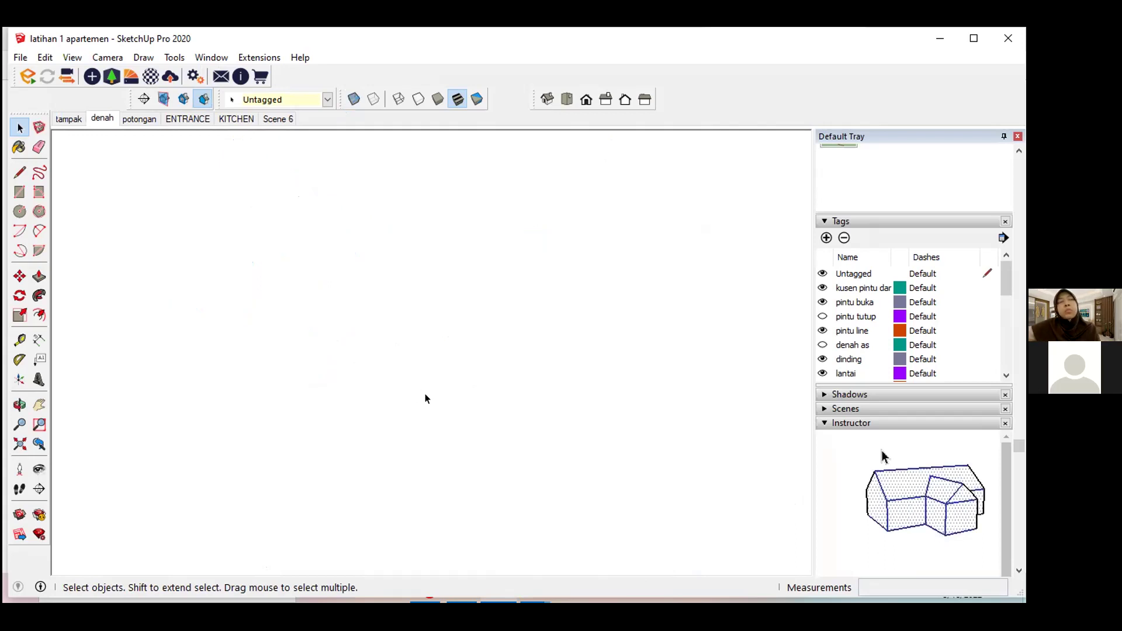
{"action": "scroll", "coordinate": [420, 397], "scroll_direction": "down", "scroll_amount": 1}
{"action": "scroll", "coordinate": [419, 393], "scroll_direction": "down", "scroll_amount": 2}
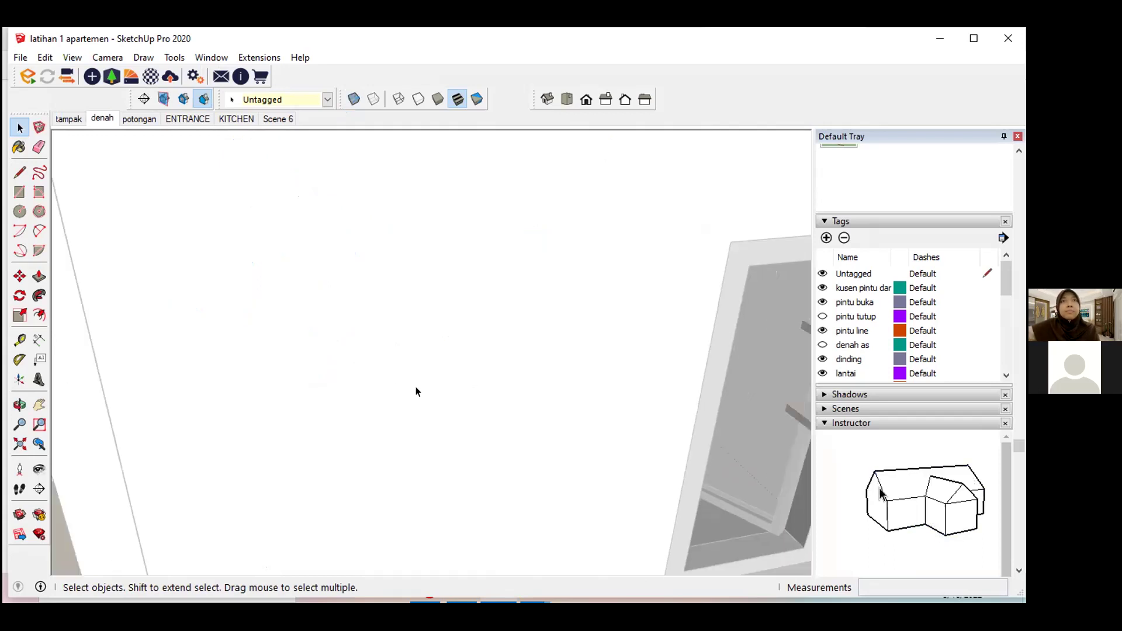
{"action": "scroll", "coordinate": [419, 392], "scroll_direction": "down", "scroll_amount": 2}
{"action": "scroll", "coordinate": [419, 386], "scroll_direction": "down", "scroll_amount": 2}
{"action": "mouse_move", "coordinate": [419, 384]}
{"action": "middle_mouse_down"}
{"action": "mouse_move", "coordinate": [668, 395]}
{"action": "mouse_move", "coordinate": [640, 373]}
{"action": "mouse_move", "coordinate": [662, 363]}
{"action": "mouse_move", "coordinate": [649, 383]}
{"action": "mouse_move", "coordinate": [674, 378]}
{"action": "middle_mouse_up"}
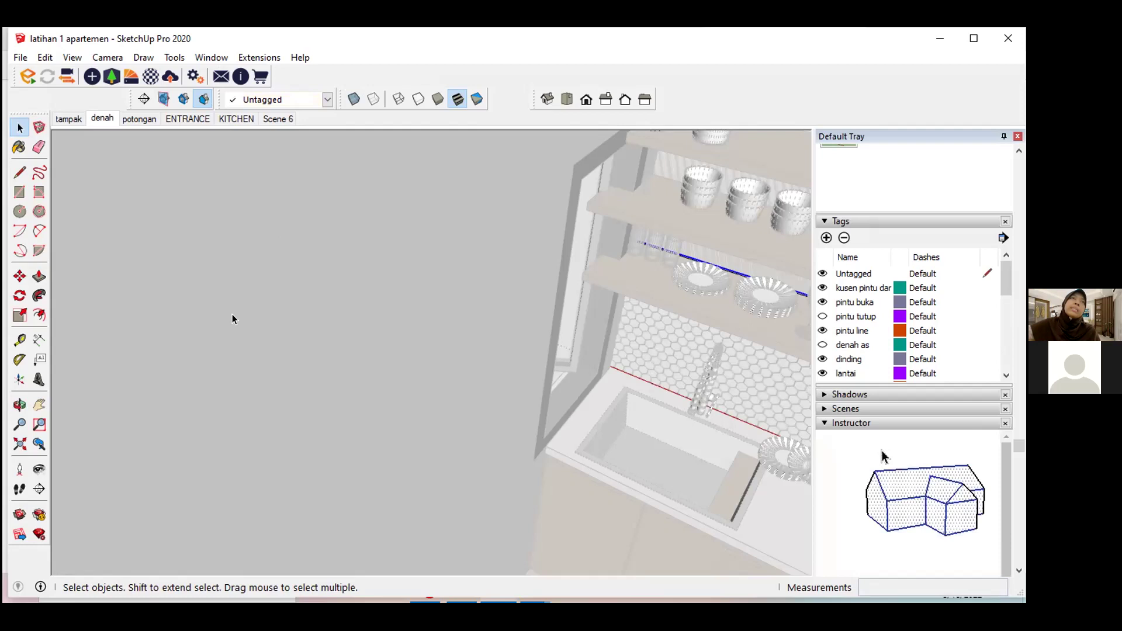
Step: Switch to Shaded With Textures and go to the KITCHEN scene, zoomed in slightly
{"action": "left_click", "coordinate": [237, 119]}
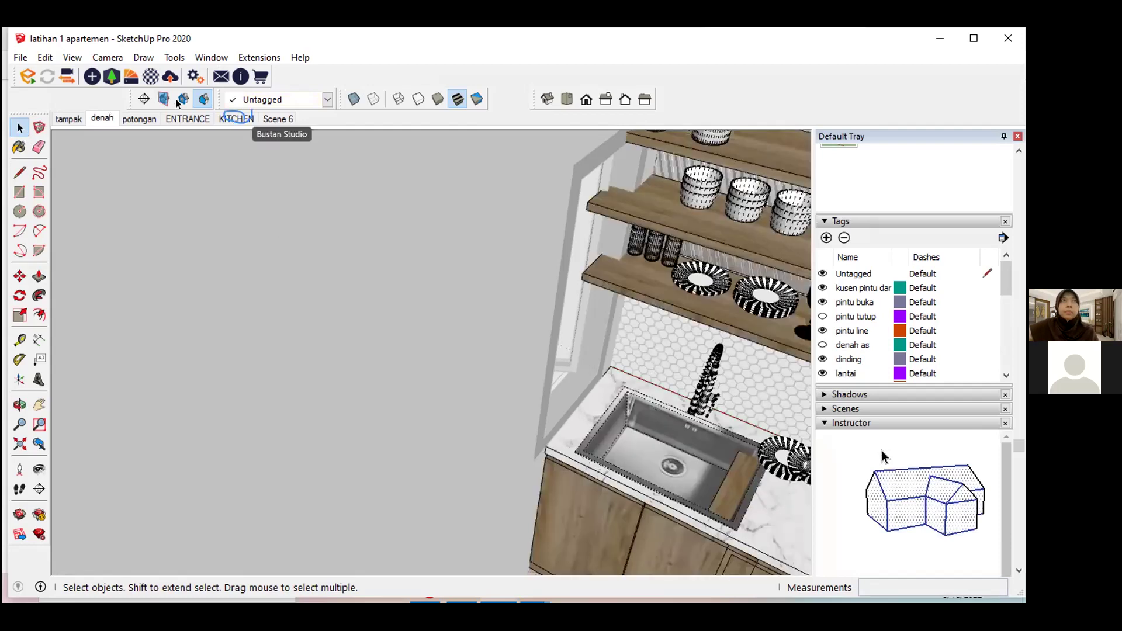
{"action": "left_click", "coordinate": [222, 117]}
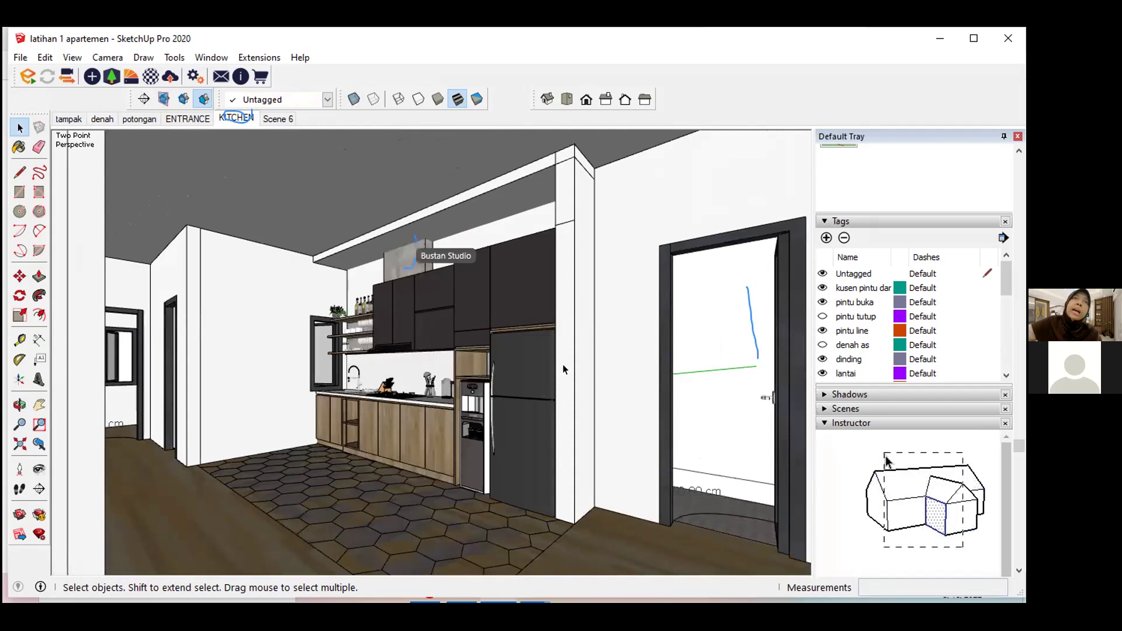
{"action": "scroll", "coordinate": [563, 369], "scroll_direction": "up", "scroll_amount": 2}
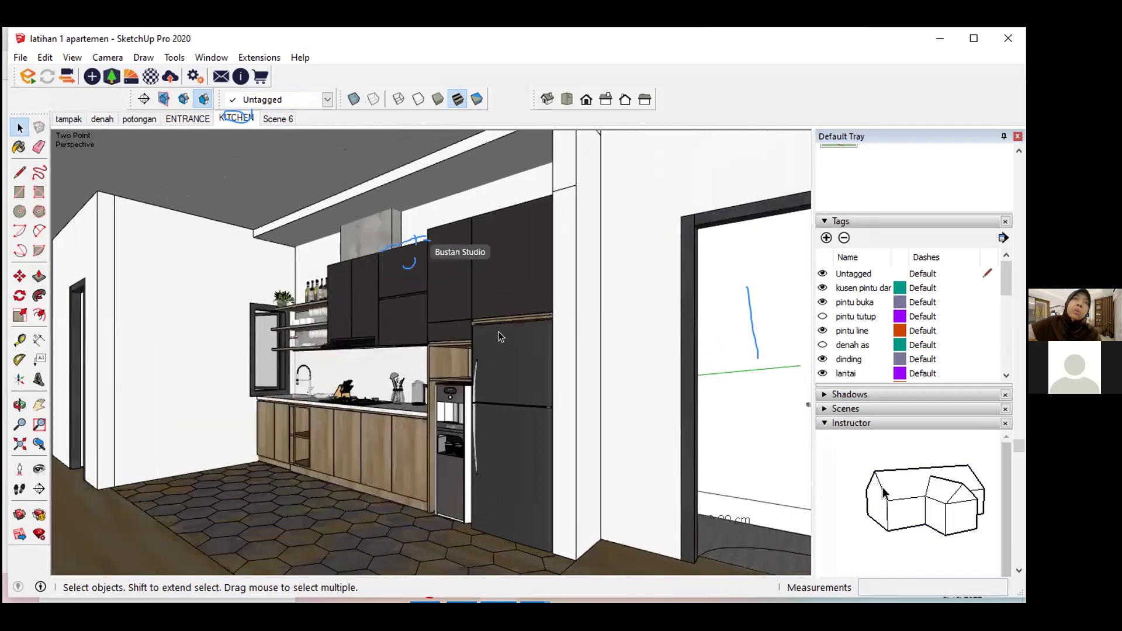
Step: Open the kitchen group for editing and zoom in close to the range hood
{"action": "left_click", "coordinate": [368, 223]}
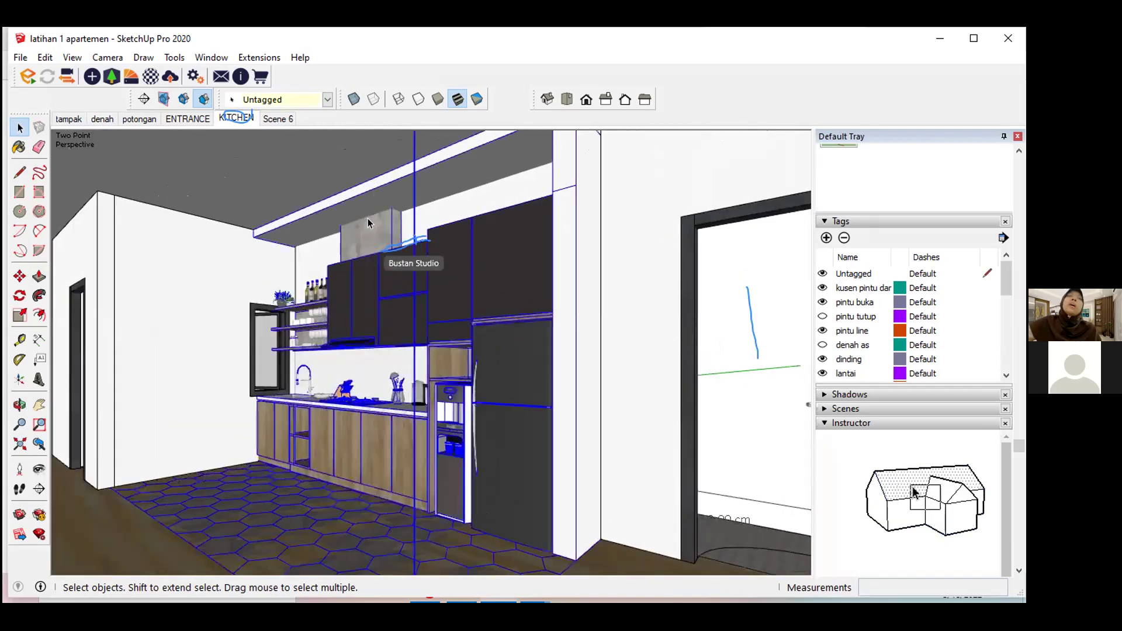
{"action": "double_click", "coordinate": [368, 222]}
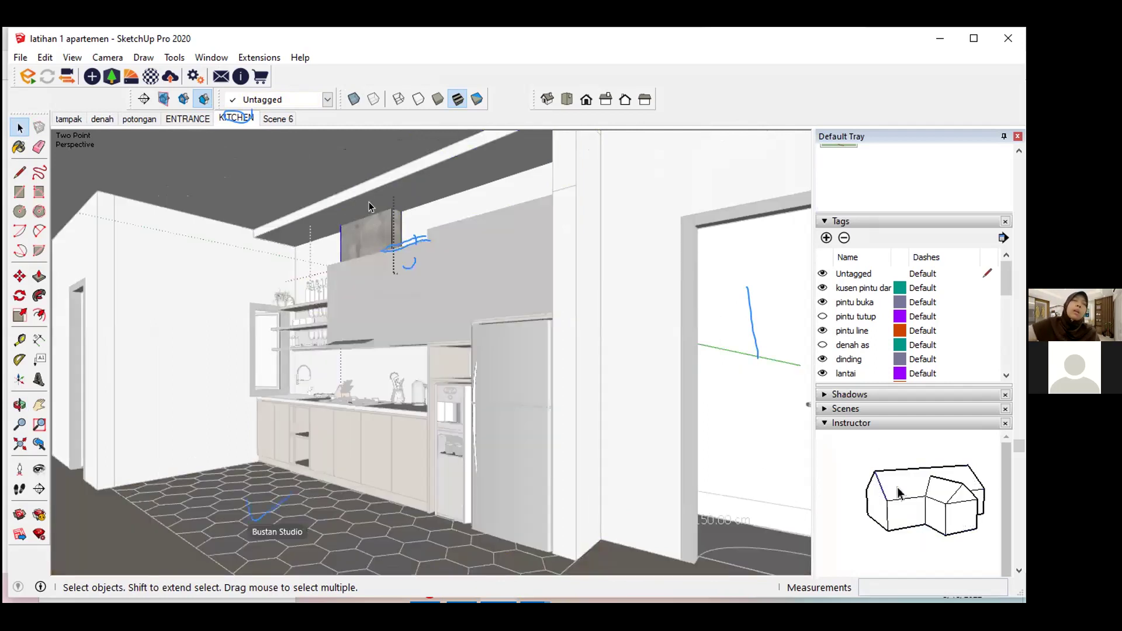
{"action": "key", "text": "m"}
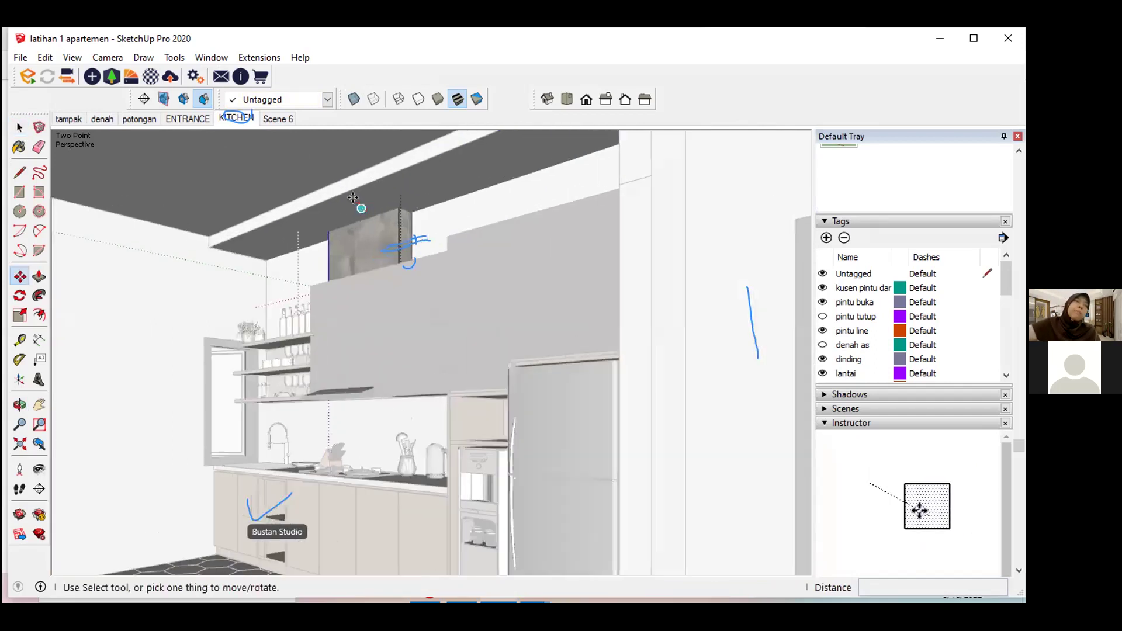
{"action": "scroll", "coordinate": [368, 246], "scroll_direction": "up", "scroll_amount": 4}
{"action": "mouse_move", "coordinate": [368, 245]}
{"action": "middle_mouse_down"}
{"action": "mouse_move", "coordinate": [395, 339]}
{"action": "mouse_move", "coordinate": [416, 264]}
{"action": "middle_mouse_up"}
{"action": "scroll", "coordinate": [416, 264], "scroll_direction": "up", "scroll_amount": 1}
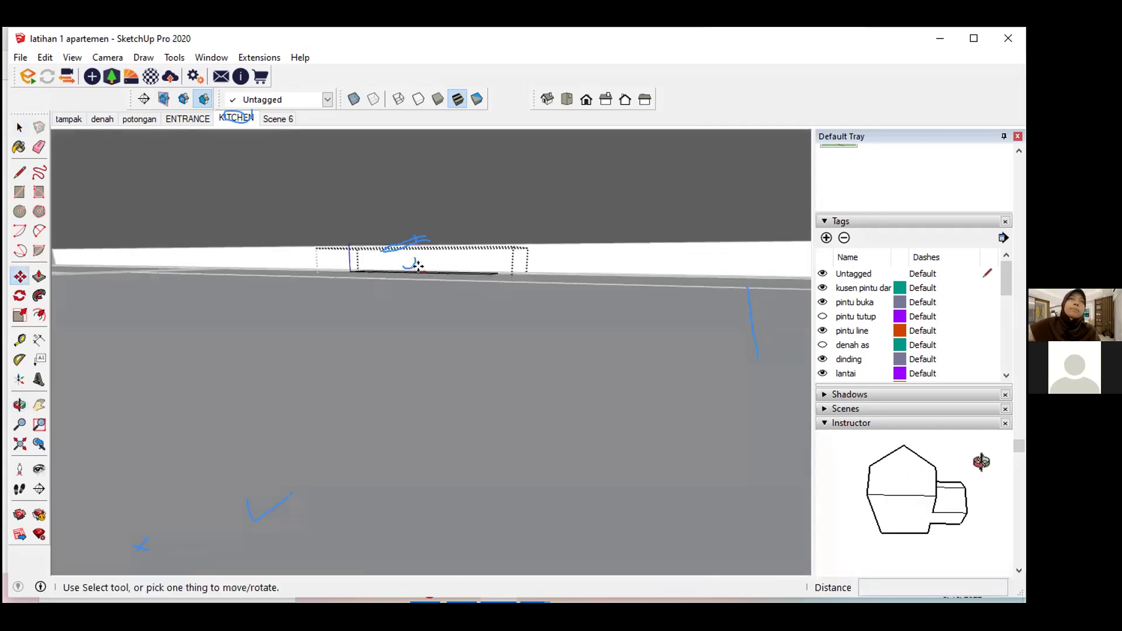
{"action": "scroll", "coordinate": [414, 268], "scroll_direction": "up", "scroll_amount": 1}
{"action": "scroll", "coordinate": [412, 270], "scroll_direction": "up", "scroll_amount": 1}
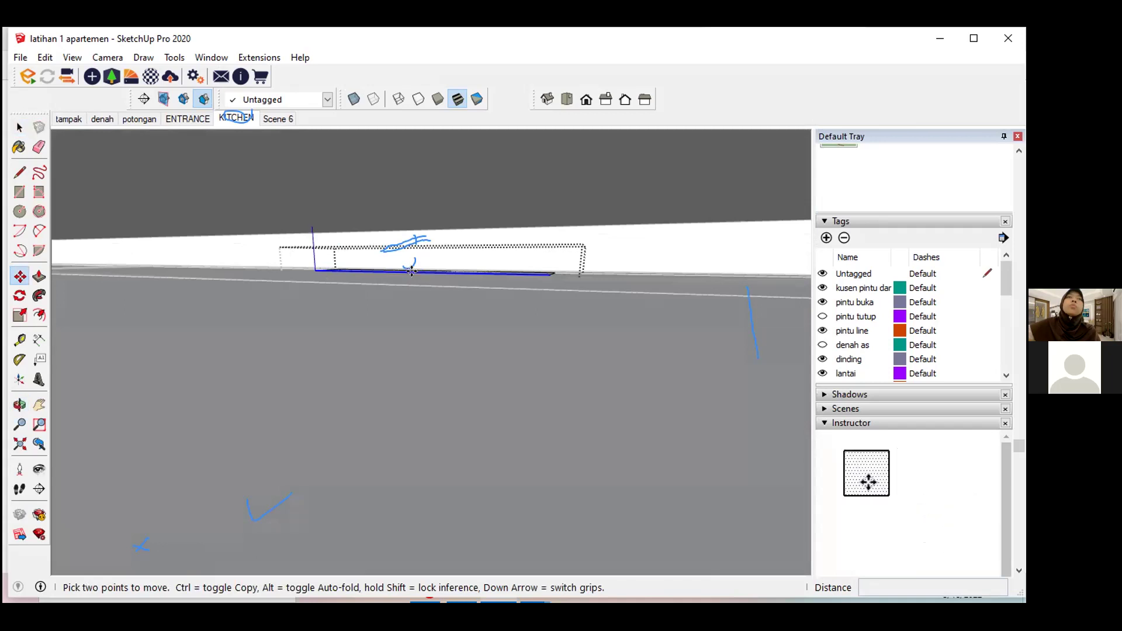
Step: Move the concrete hood panel's top edge upward so its left side stands vertical
{"action": "left_click", "coordinate": [416, 271]}
{"action": "mouse_move", "coordinate": [419, 297]}
{"action": "middle_mouse_down"}
{"action": "mouse_move", "coordinate": [401, 238]}
{"action": "mouse_move", "coordinate": [408, 245]}
{"action": "middle_mouse_up"}
{"action": "mouse_move", "coordinate": [421, 360]}
{"action": "middle_mouse_down"}
{"action": "mouse_move", "coordinate": [421, 348]}
{"action": "mouse_move", "coordinate": [413, 384]}
{"action": "middle_mouse_up"}
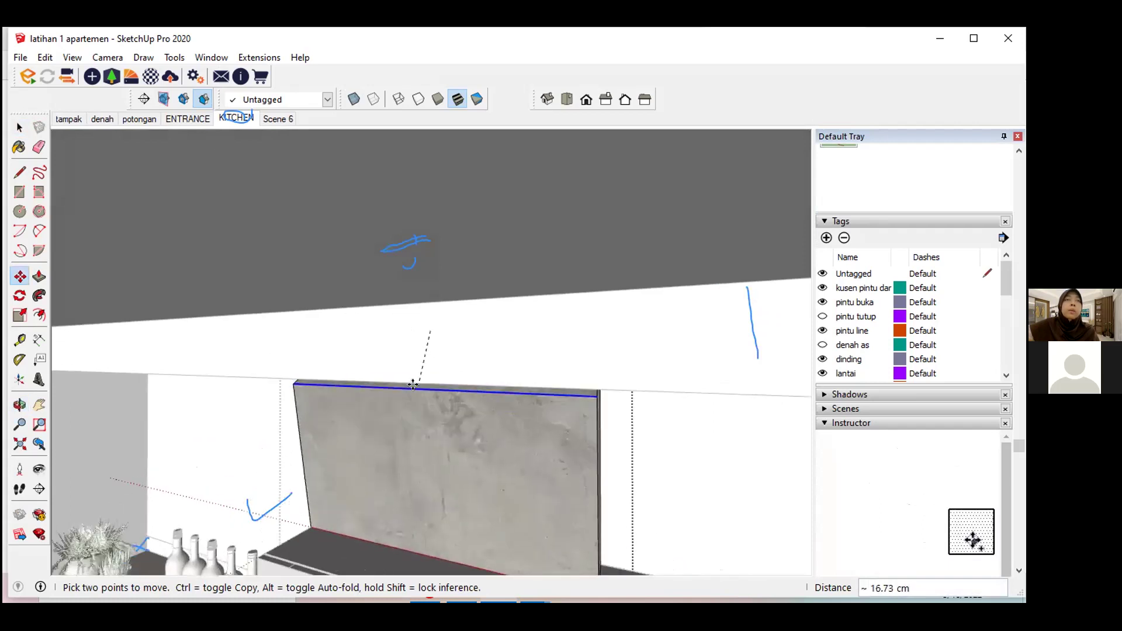
{"action": "left_click", "coordinate": [412, 384]}
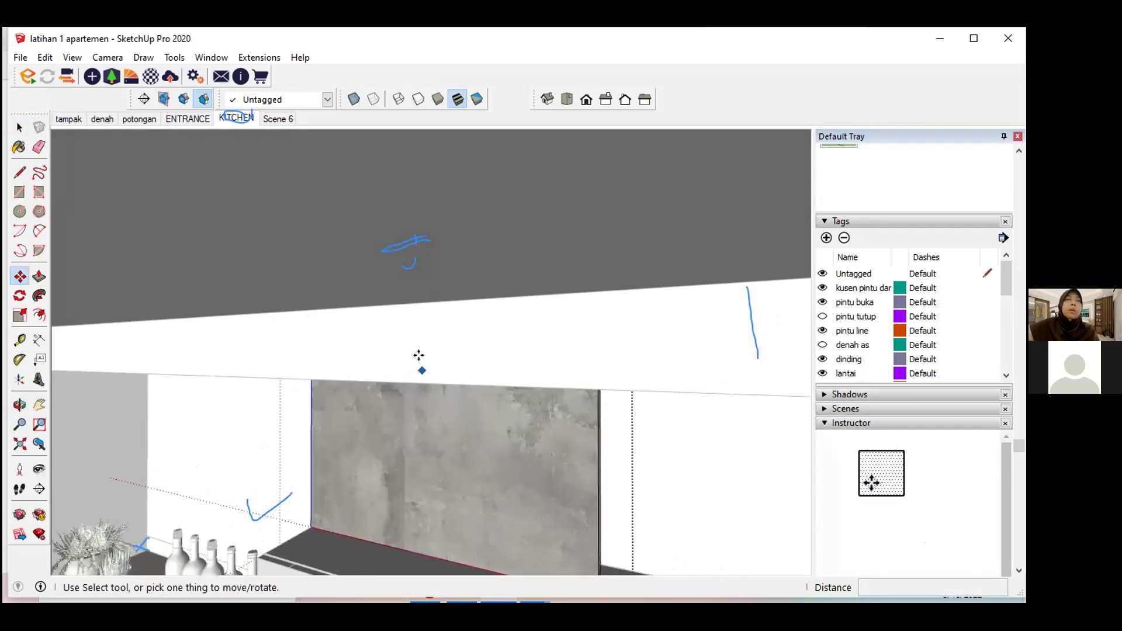
{"action": "mouse_move", "coordinate": [414, 285]}
{"action": "middle_mouse_down"}
{"action": "mouse_move", "coordinate": [397, 333]}
{"action": "mouse_move", "coordinate": [421, 327]}
{"action": "mouse_move", "coordinate": [411, 257]}
{"action": "middle_mouse_up"}
{"action": "scroll", "coordinate": [410, 257], "scroll_direction": "up", "scroll_amount": 2}
{"action": "key", "text": "m"}
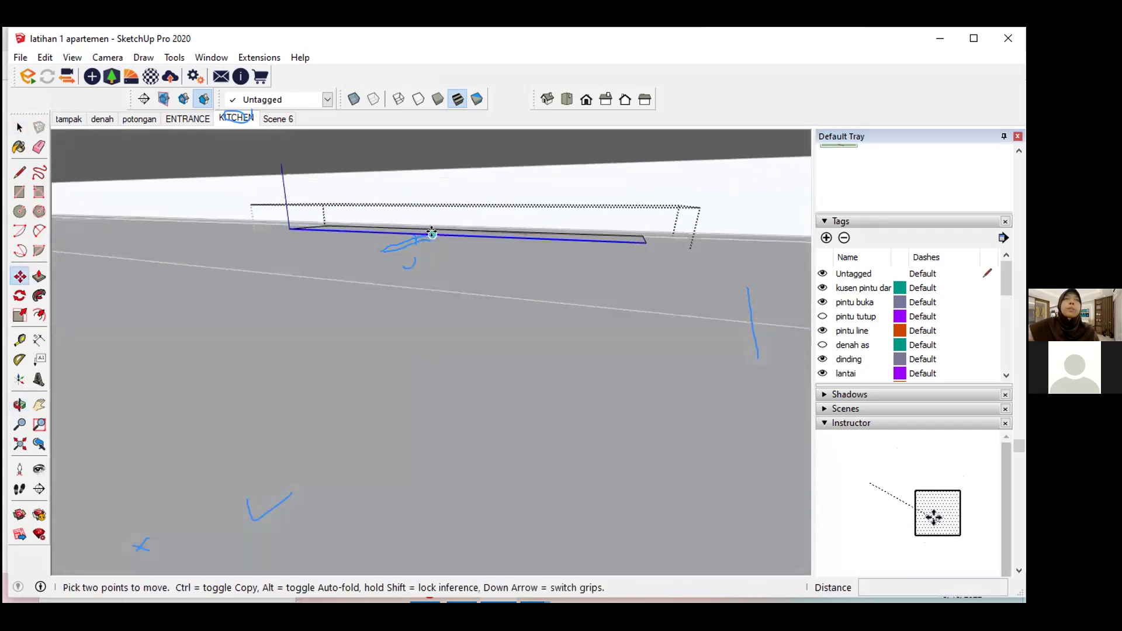
{"action": "scroll", "coordinate": [444, 233], "scroll_direction": "up", "scroll_amount": 3}
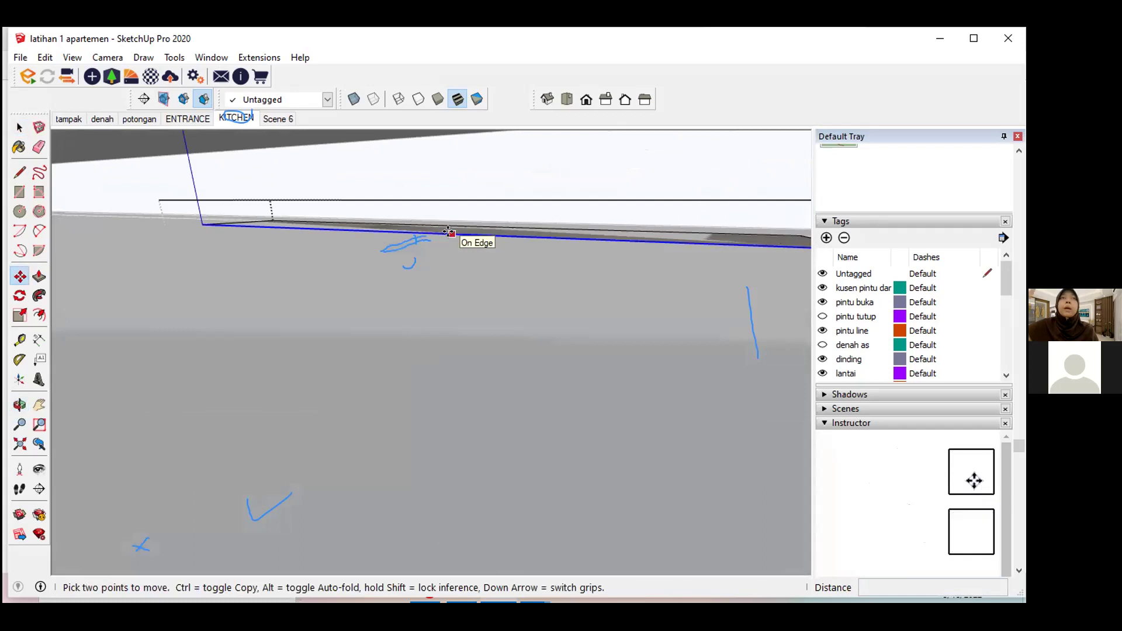
{"action": "key", "text": "p"}
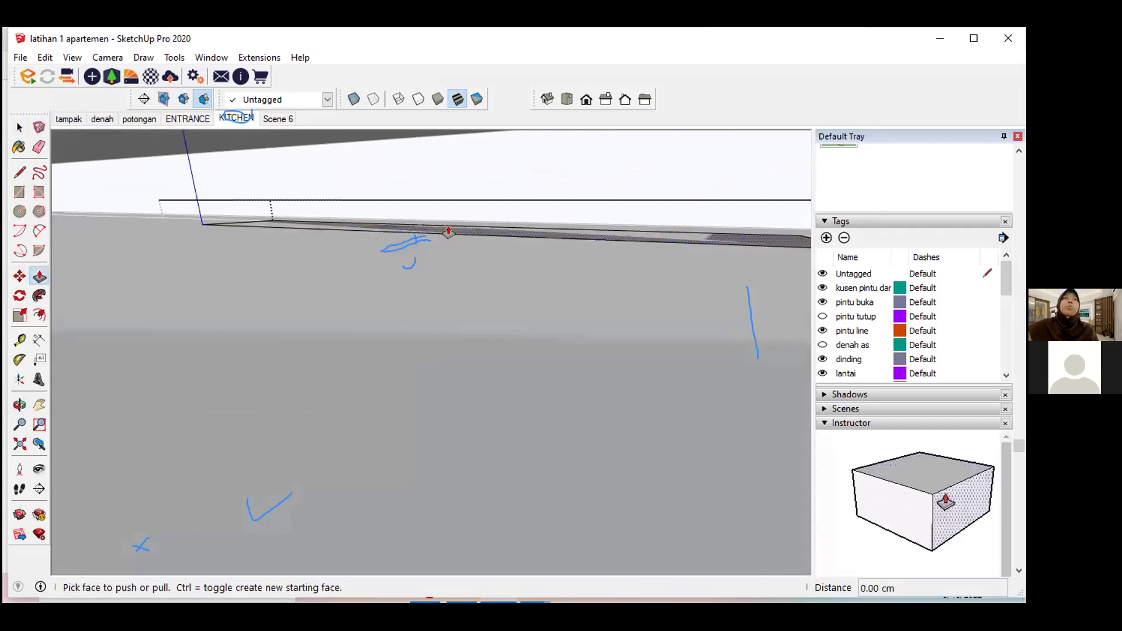
Step: Orbit around until the range hood box's top face is in view
{"action": "mouse_move", "coordinate": [456, 252]}
{"action": "middle_mouse_down"}
{"action": "mouse_move", "coordinate": [440, 196]}
{"action": "mouse_move", "coordinate": [454, 268]}
{"action": "middle_mouse_up"}
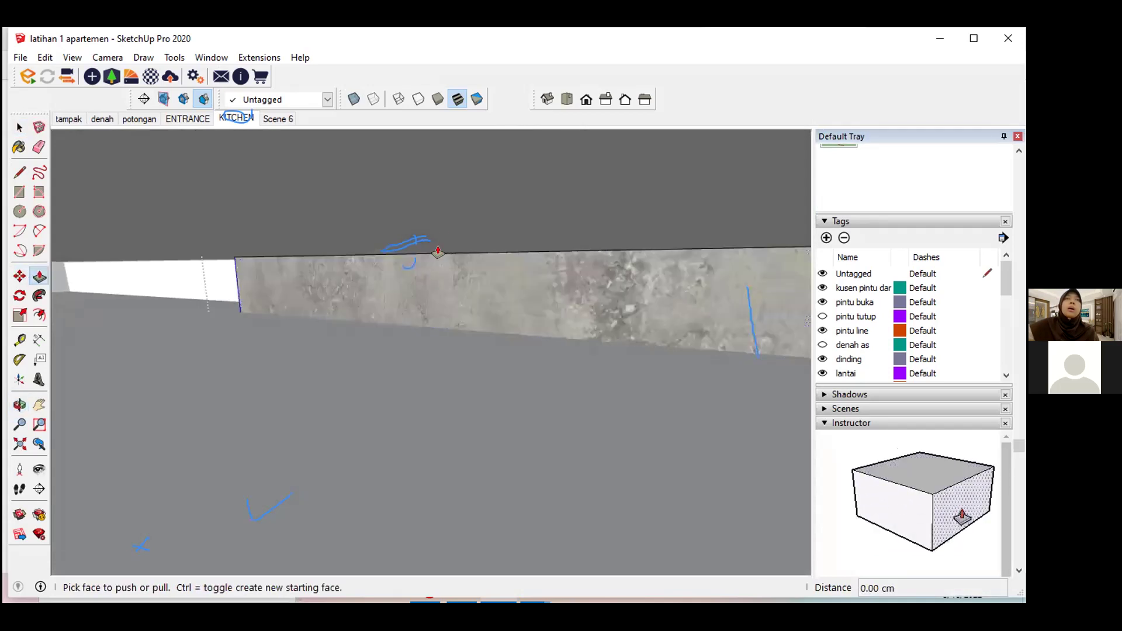
{"action": "mouse_move", "coordinate": [457, 210]}
{"action": "middle_mouse_down"}
{"action": "mouse_move", "coordinate": [460, 258]}
{"action": "mouse_move", "coordinate": [453, 193]}
{"action": "mouse_move", "coordinate": [441, 253]}
{"action": "mouse_move", "coordinate": [466, 201]}
{"action": "mouse_move", "coordinate": [431, 302]}
{"action": "middle_mouse_up"}
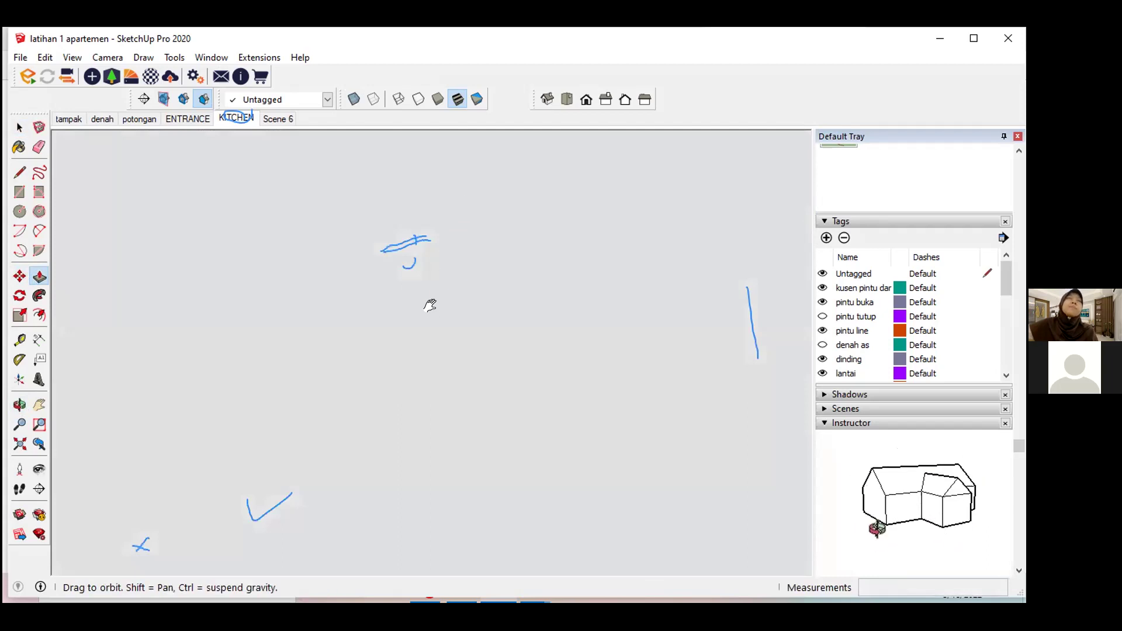
{"action": "middle_click_drag", "start_coordinate": [446, 203], "coordinate": [434, 253]}
{"action": "mouse_move", "coordinate": [420, 303]}
{"action": "middle_mouse_down"}
{"action": "mouse_move", "coordinate": [423, 252]}
{"action": "mouse_move", "coordinate": [503, 245]}
{"action": "mouse_move", "coordinate": [516, 268]}
{"action": "middle_mouse_up"}
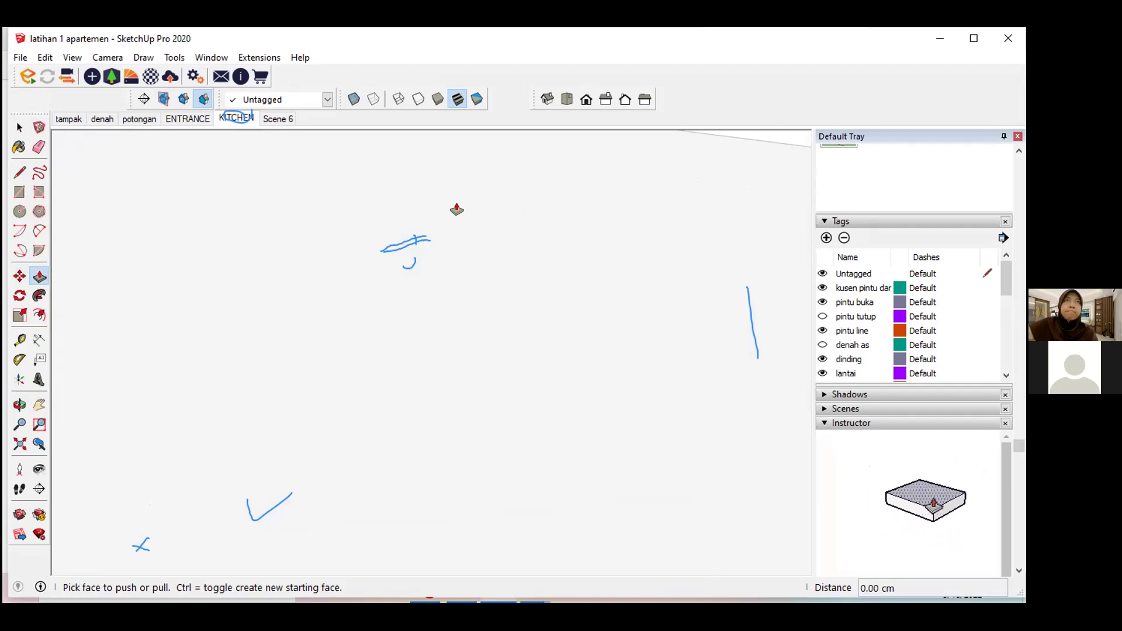
{"action": "middle_click_drag", "start_coordinate": [456, 209], "coordinate": [447, 198]}
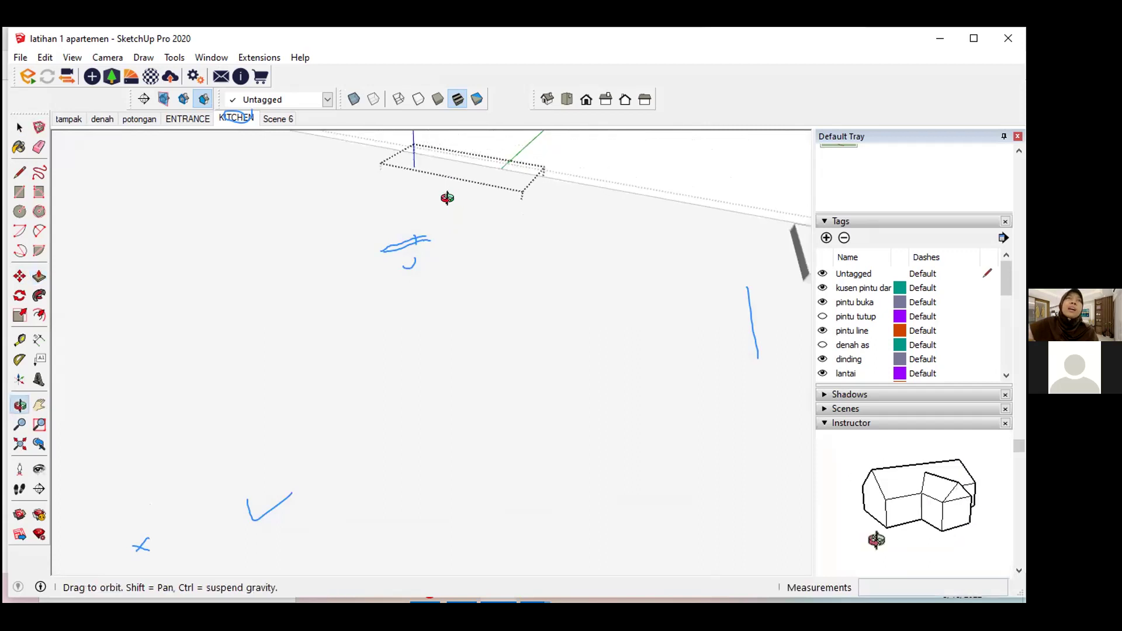
{"action": "mouse_move", "coordinate": [447, 197]}
{"action": "middle_mouse_down"}
{"action": "mouse_move", "coordinate": [463, 205]}
{"action": "mouse_move", "coordinate": [436, 233]}
{"action": "middle_mouse_up"}
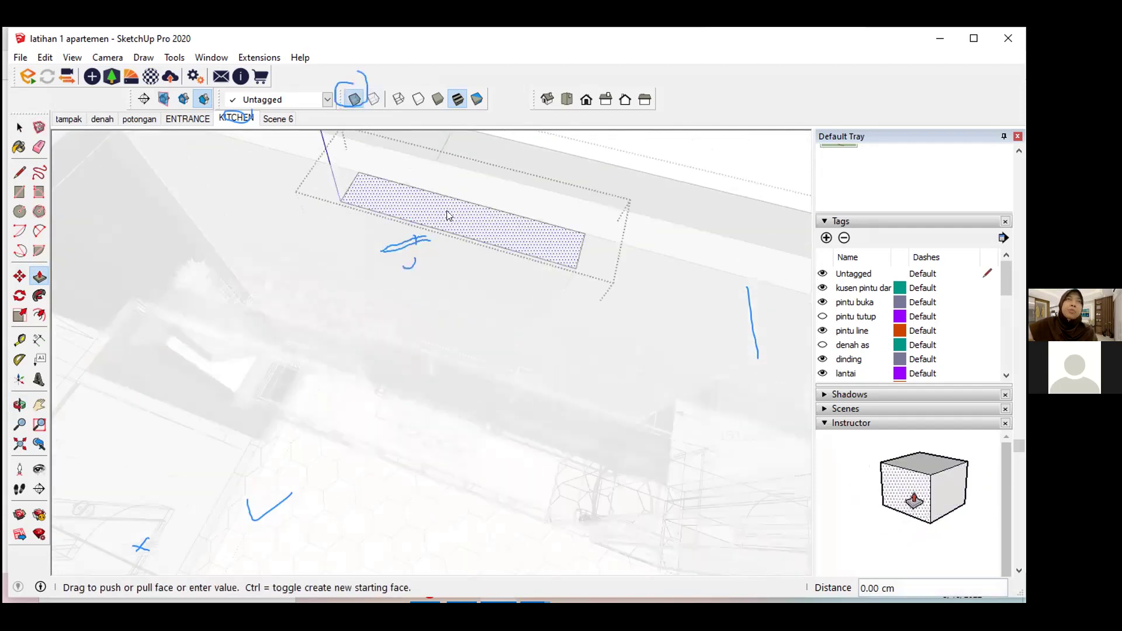
Step: Push/Pull the range hood box's face upward to meet the ceiling
{"action": "left_click", "coordinate": [447, 215]}
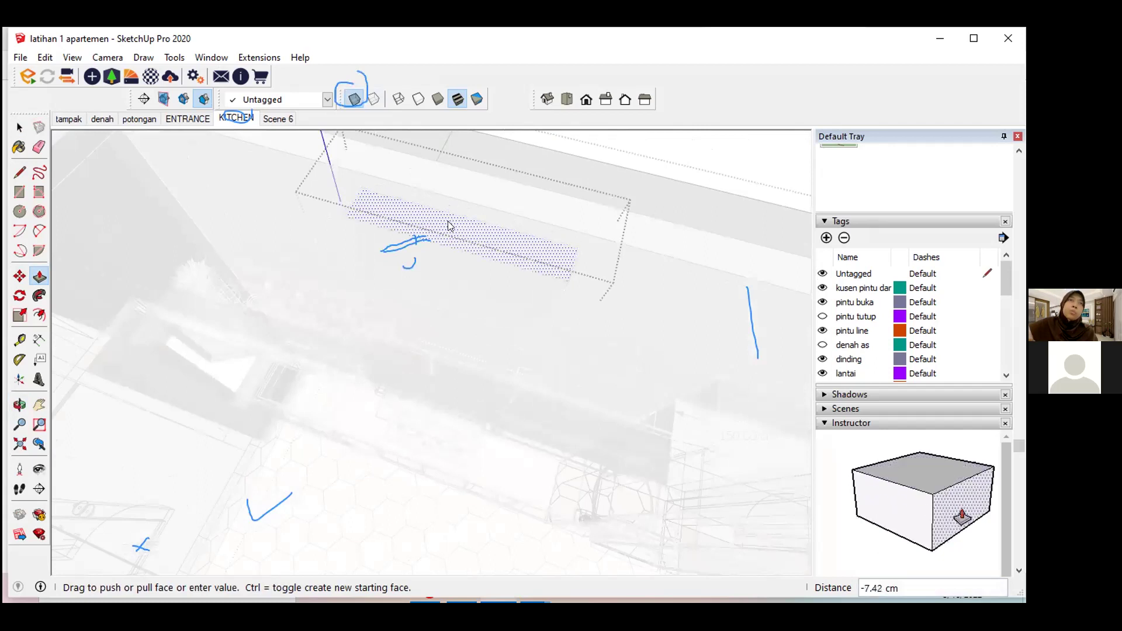
{"action": "middle_click_drag", "start_coordinate": [449, 226], "coordinate": [472, 122]}
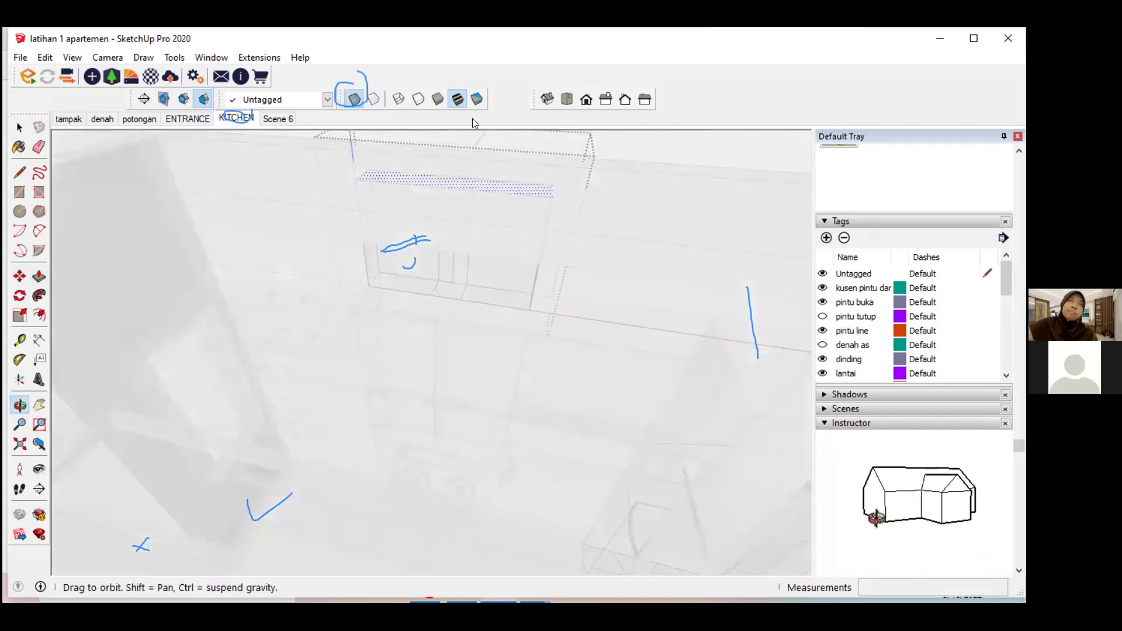
{"action": "mouse_move", "coordinate": [461, 168]}
{"action": "middle_mouse_down"}
{"action": "mouse_move", "coordinate": [467, 91]}
{"action": "mouse_move", "coordinate": [471, 170]}
{"action": "mouse_move", "coordinate": [458, 185]}
{"action": "mouse_move", "coordinate": [469, 276]}
{"action": "middle_mouse_up"}
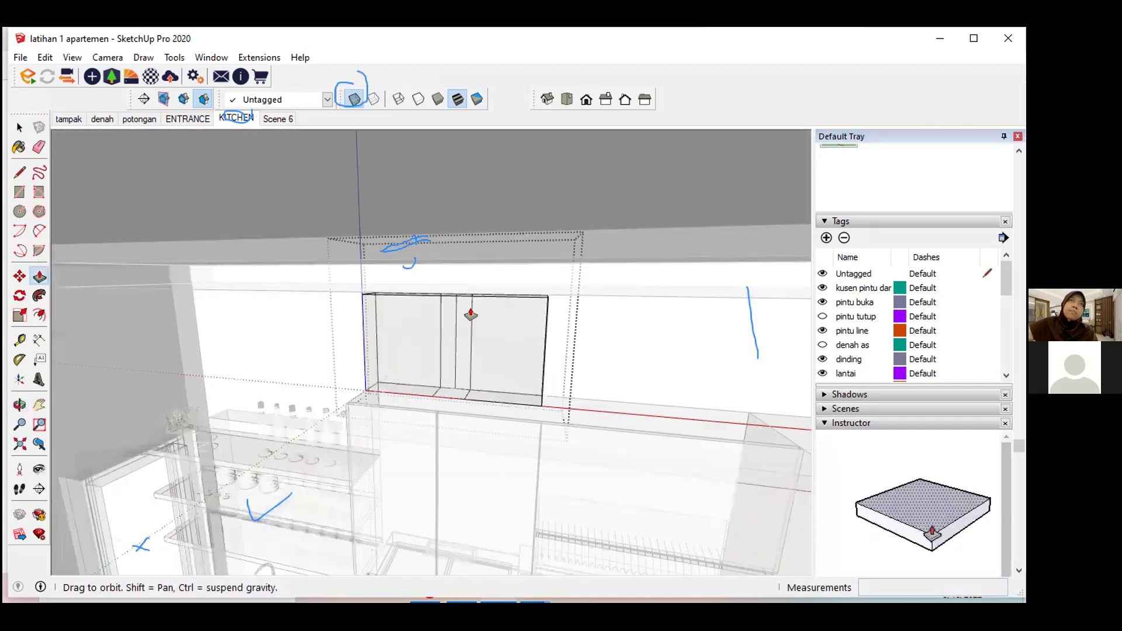
{"action": "middle_click_drag", "start_coordinate": [471, 315], "coordinate": [457, 290]}
{"action": "mouse_move", "coordinate": [456, 221]}
{"action": "middle_mouse_down"}
{"action": "mouse_move", "coordinate": [456, 252]}
{"action": "mouse_move", "coordinate": [431, 228]}
{"action": "middle_mouse_up"}
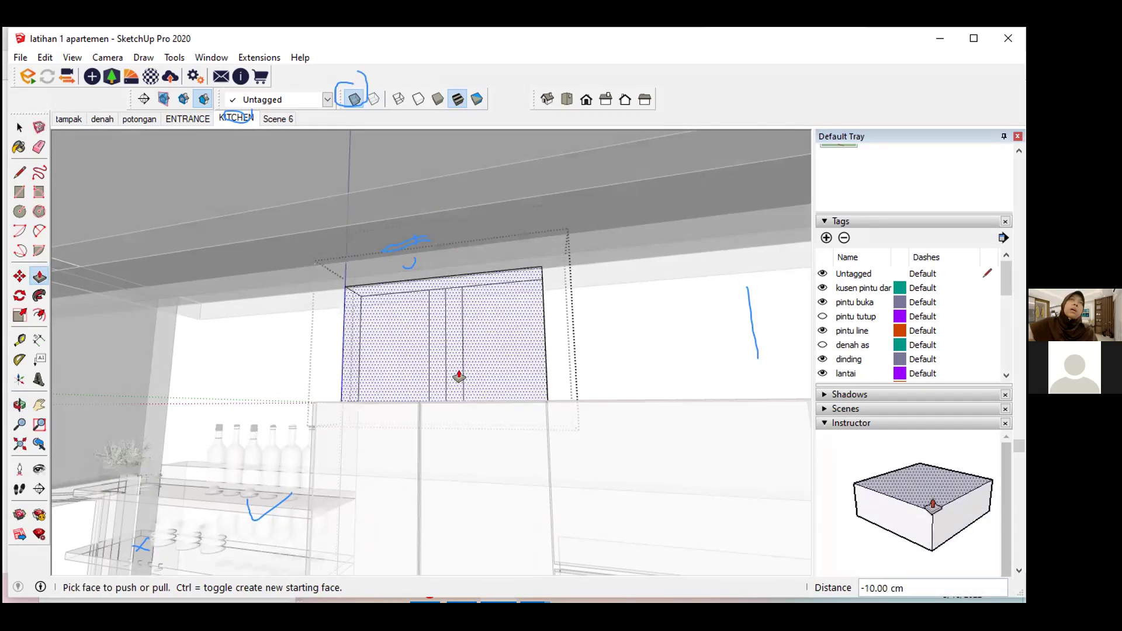
{"action": "key", "text": "space"}
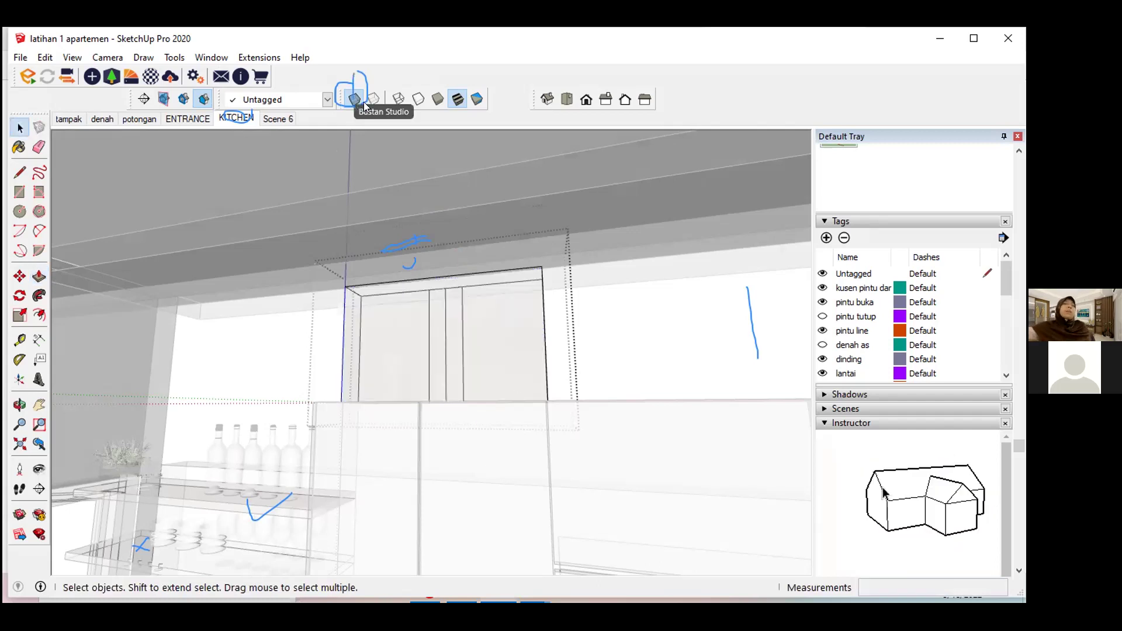
Step: Turn off X-ray, confirm the hood meets the ceiling, and return to the KITCHEN scene
{"action": "left_click", "coordinate": [363, 104]}
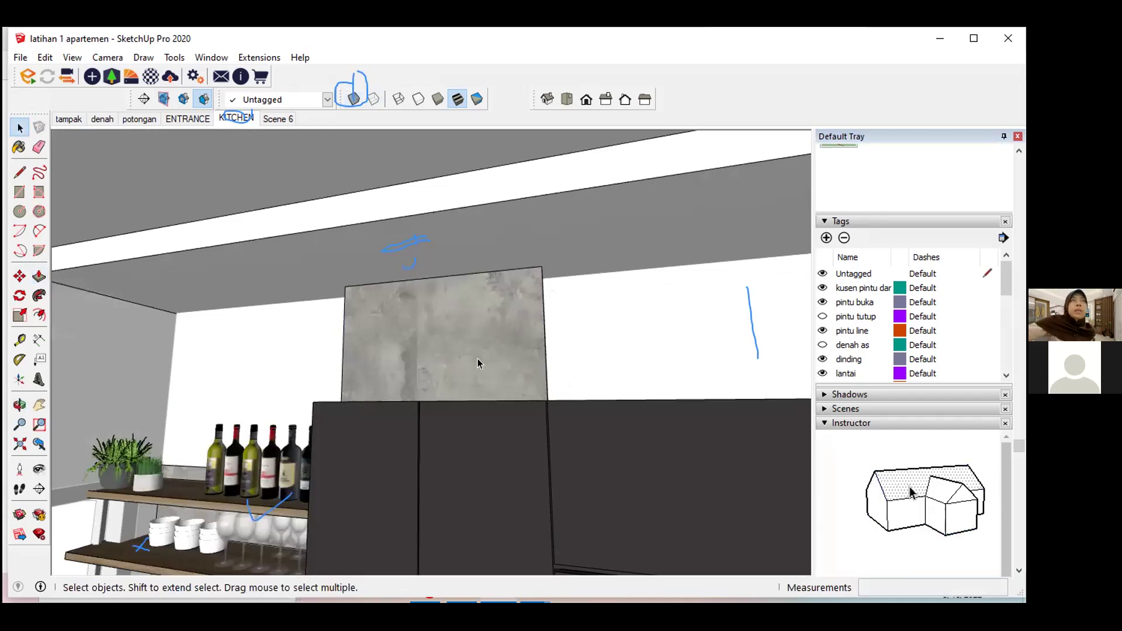
{"action": "middle_click_drag", "start_coordinate": [478, 363], "coordinate": [410, 310]}
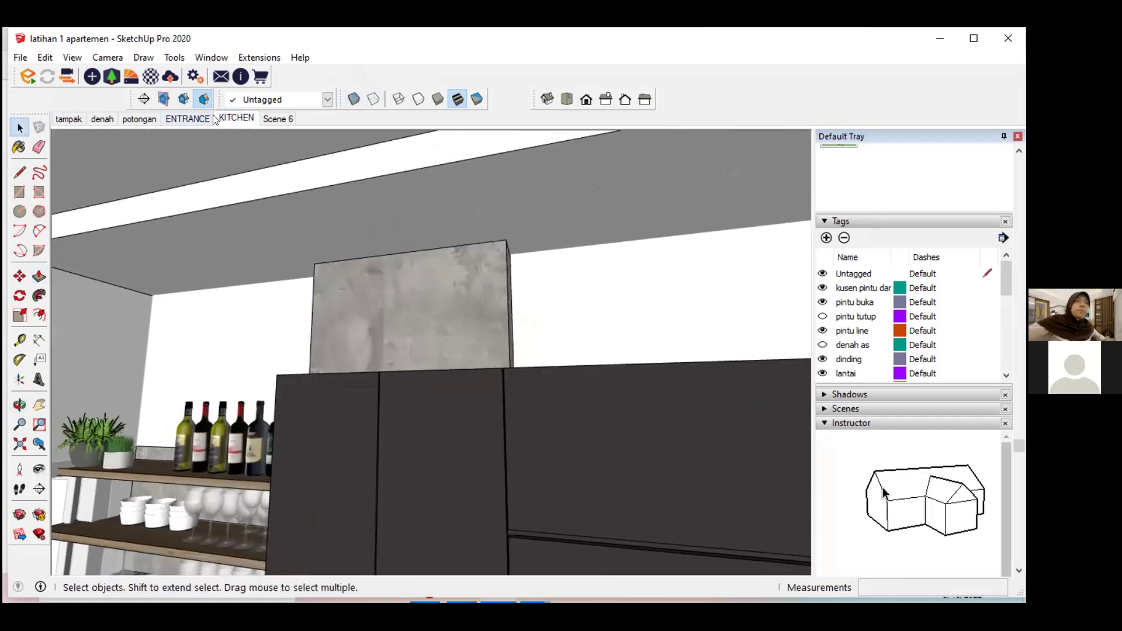
{"action": "left_click", "coordinate": [232, 119]}
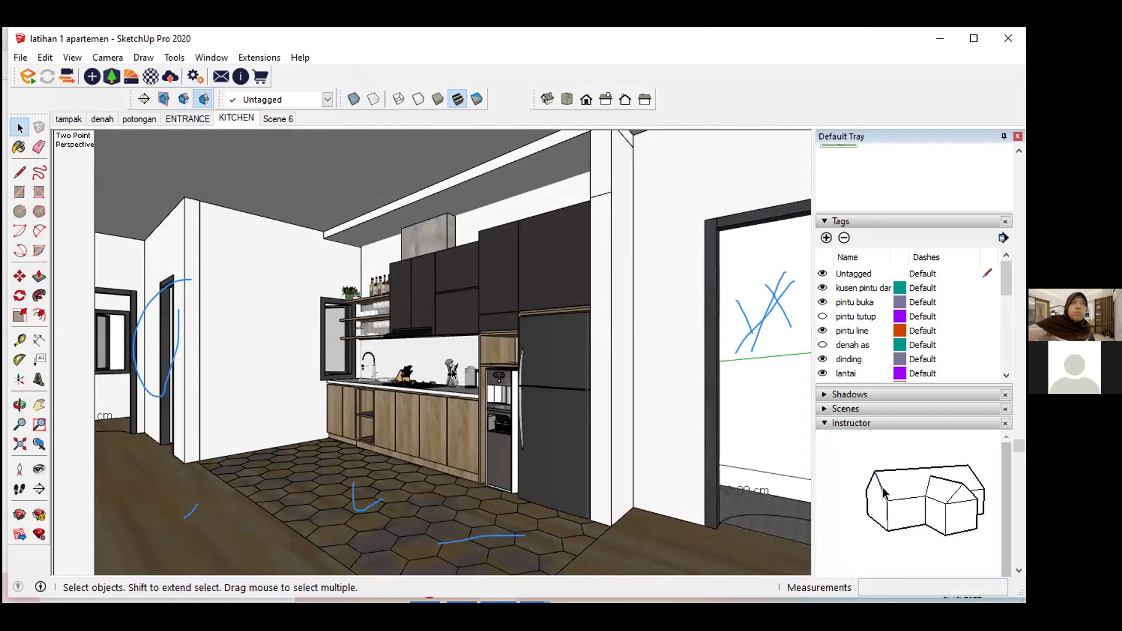
Step: Select the kitchen floor inside the kitchen group, then clear the selection
{"action": "left_click", "coordinate": [354, 509]}
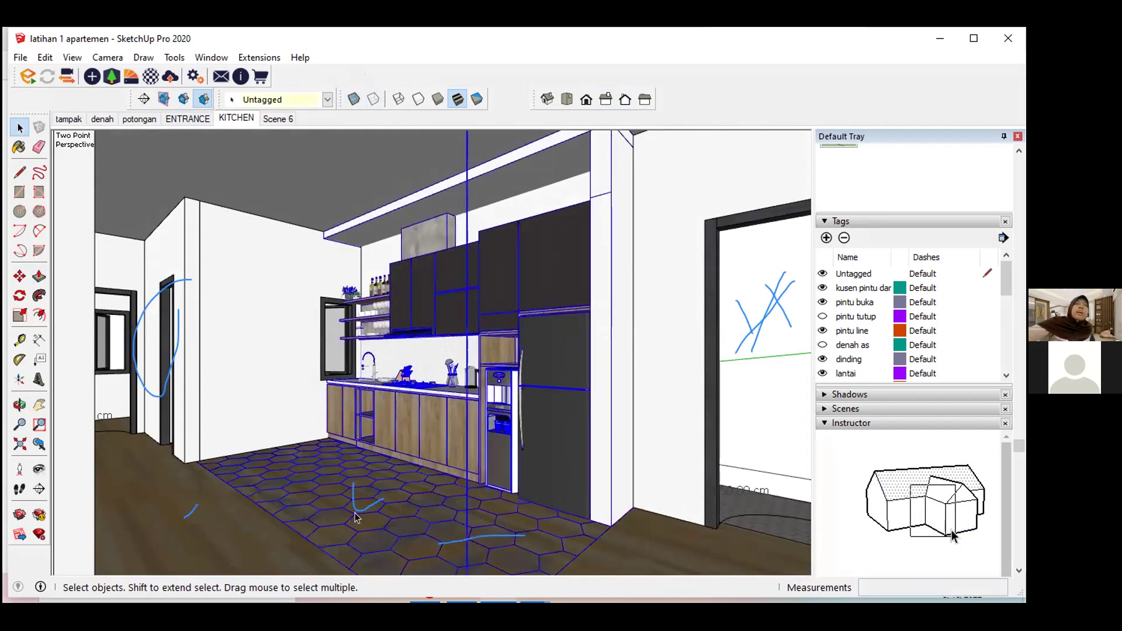
{"action": "left_click", "coordinate": [335, 514]}
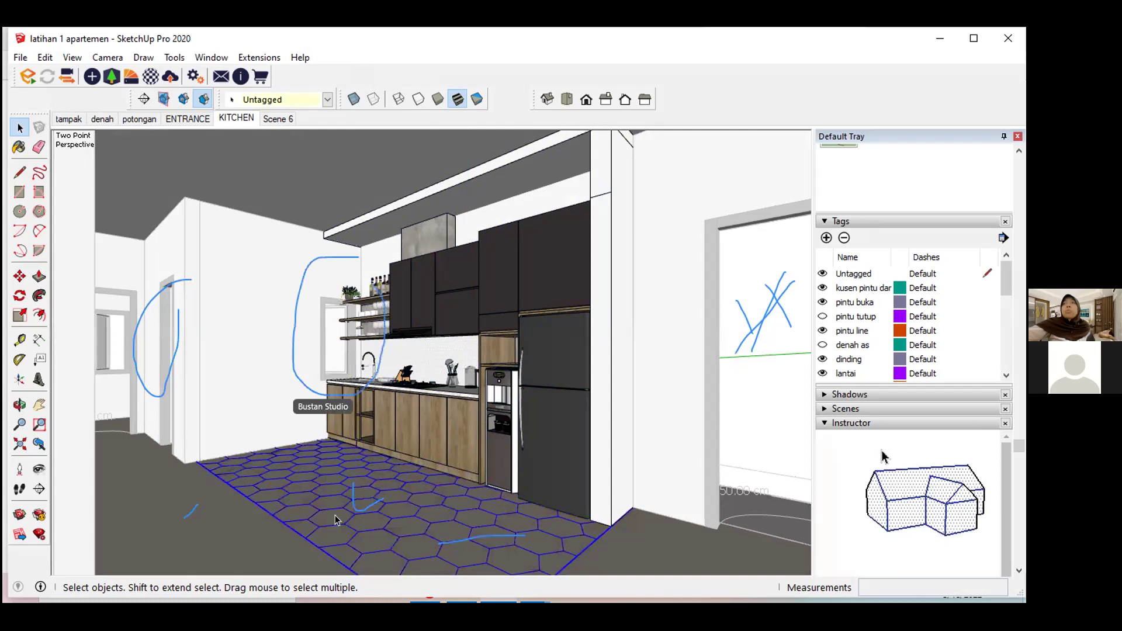
{"action": "left_click", "coordinate": [365, 505]}
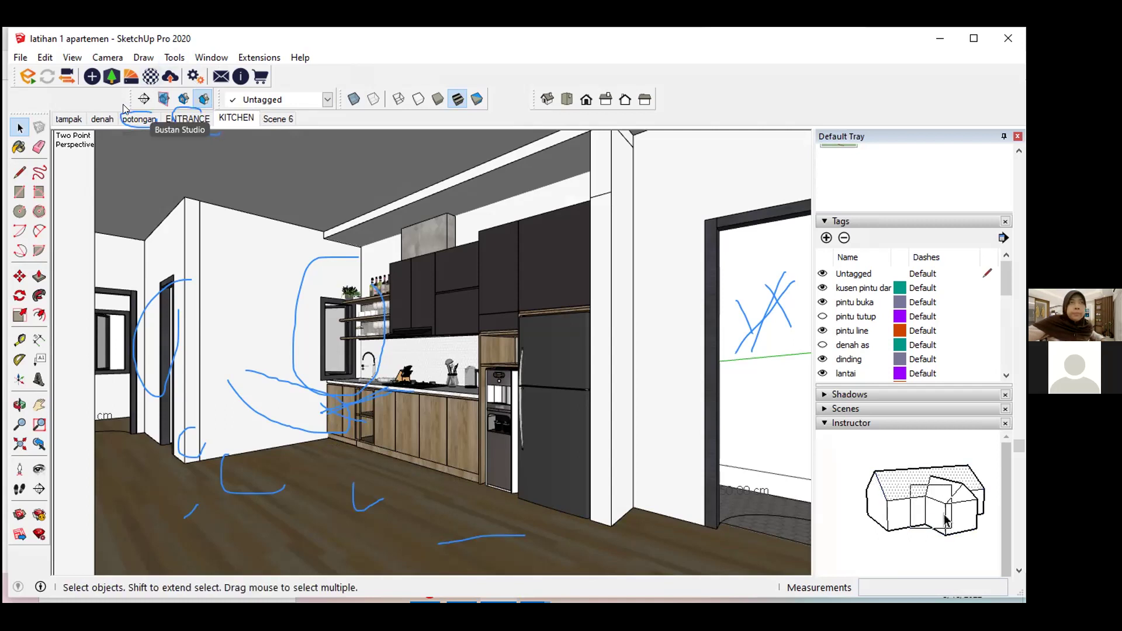
Step: Cycle through the potongan section and Scene 6 elevation, ending on the denah floor plan
{"action": "left_click", "coordinate": [140, 119]}
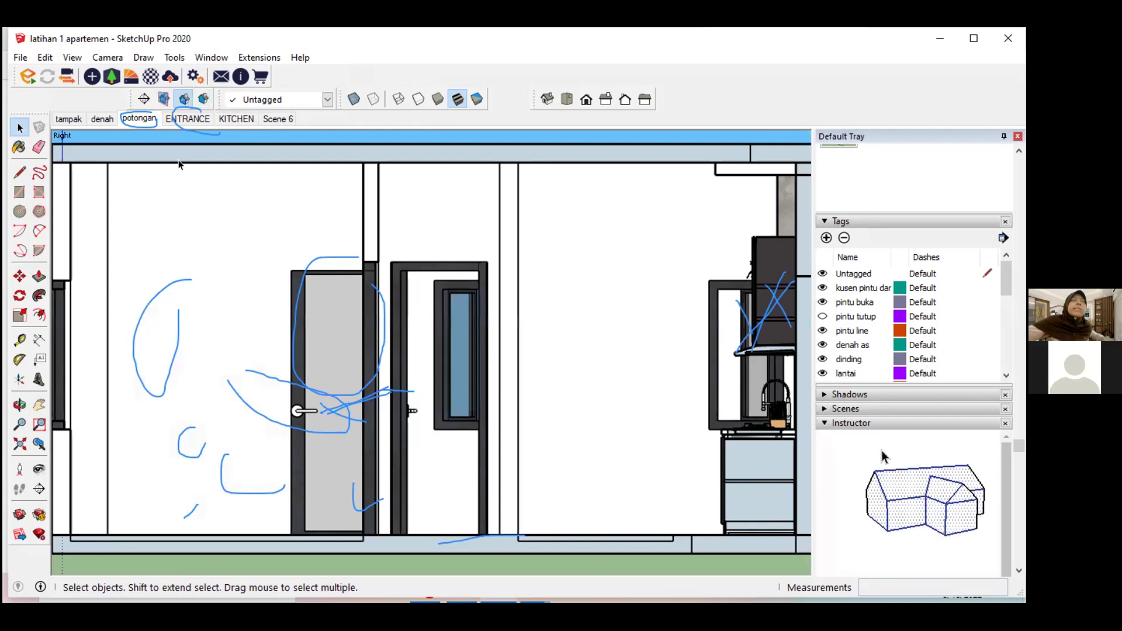
{"action": "left_click", "coordinate": [274, 118]}
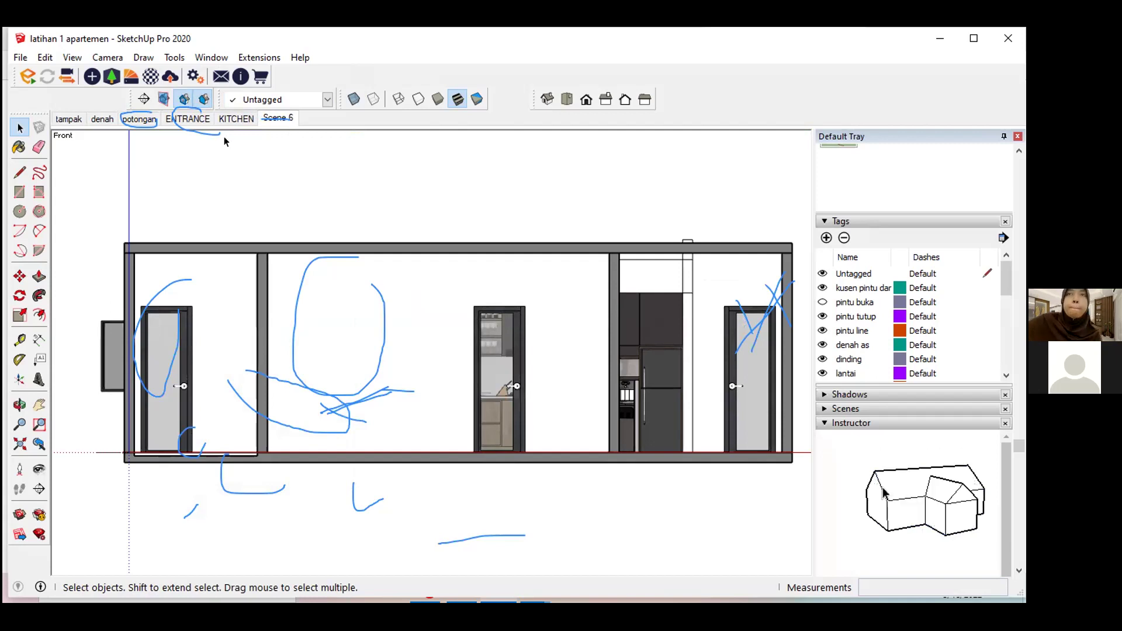
{"action": "left_click", "coordinate": [102, 119]}
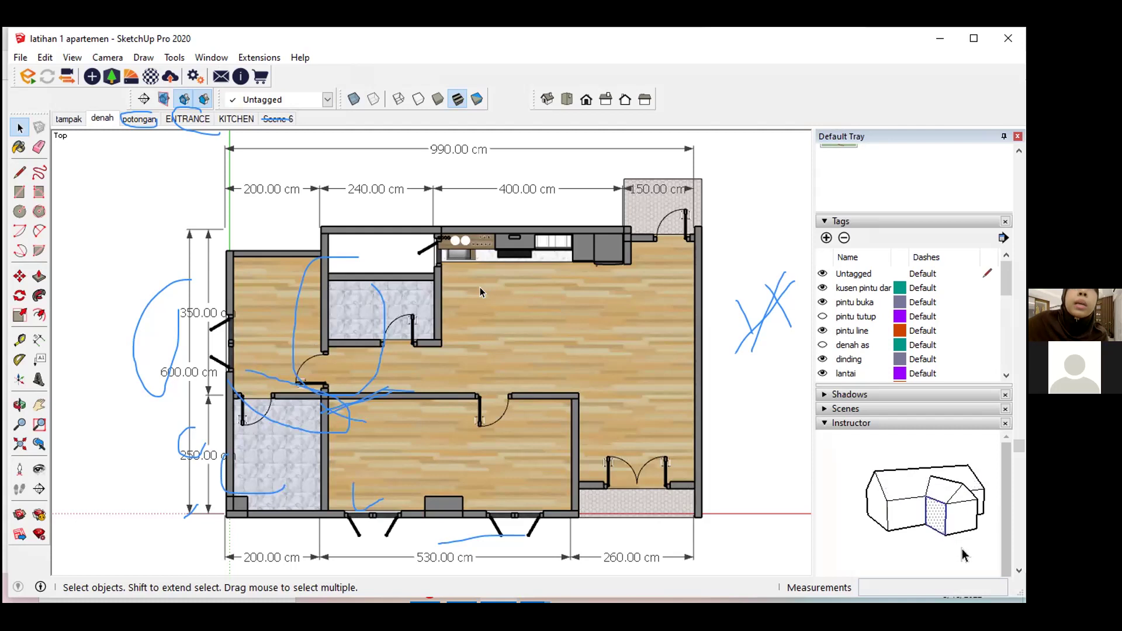
Step: Zoom and pan the floor plan to show the kitchen's sink, burners and fridge beside the bathroom
{"action": "scroll", "coordinate": [480, 286], "scroll_direction": "up", "scroll_amount": 2}
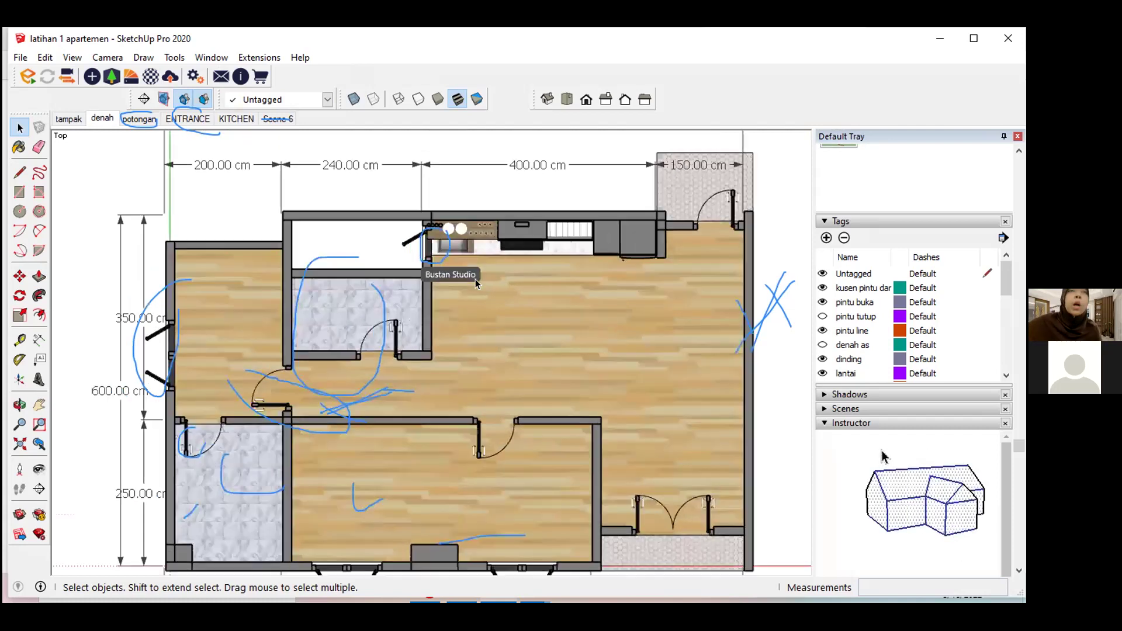
{"action": "scroll", "coordinate": [476, 284], "scroll_direction": "up", "scroll_amount": 1}
{"action": "scroll", "coordinate": [476, 283], "scroll_direction": "up", "scroll_amount": 2}
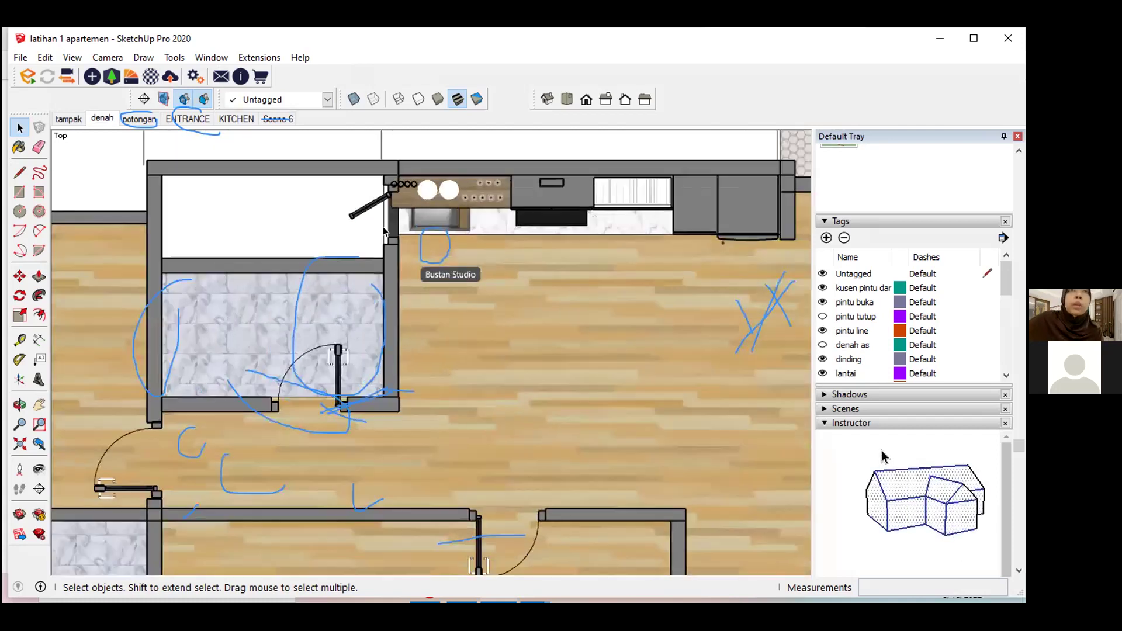
{"action": "scroll", "coordinate": [384, 230], "scroll_direction": "up", "scroll_amount": 1}
{"action": "scroll", "coordinate": [386, 227], "scroll_direction": "up", "scroll_amount": 1}
{"action": "scroll", "coordinate": [391, 223], "scroll_direction": "up", "scroll_amount": 1}
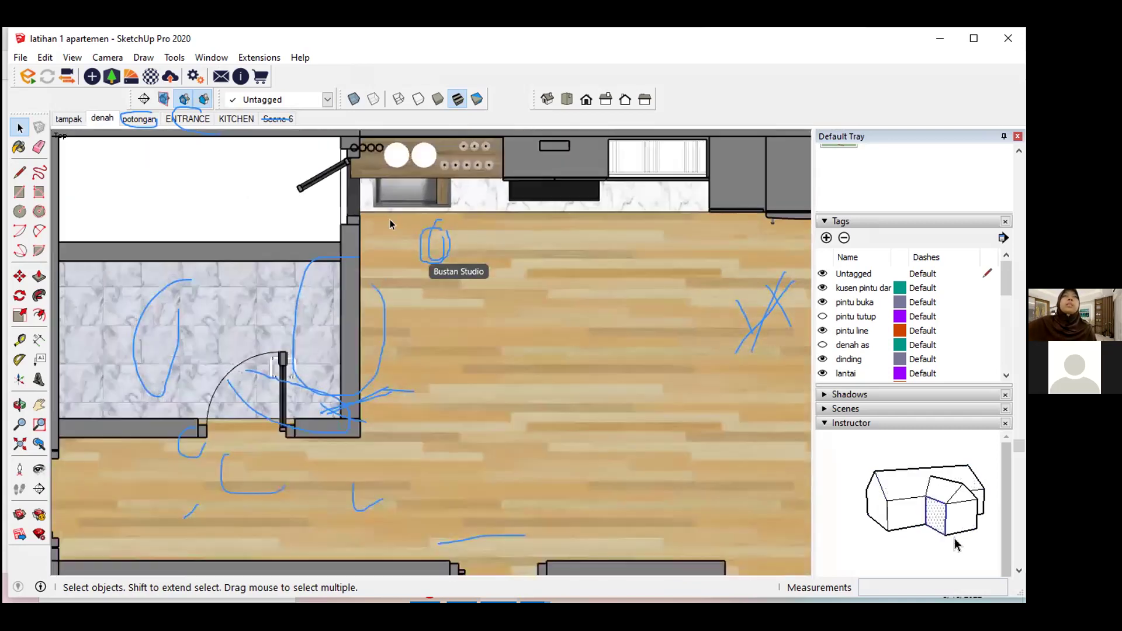
{"action": "scroll", "coordinate": [395, 236], "scroll_direction": "down", "scroll_amount": 1}
{"action": "scroll", "coordinate": [394, 236], "scroll_direction": "down", "scroll_amount": 1}
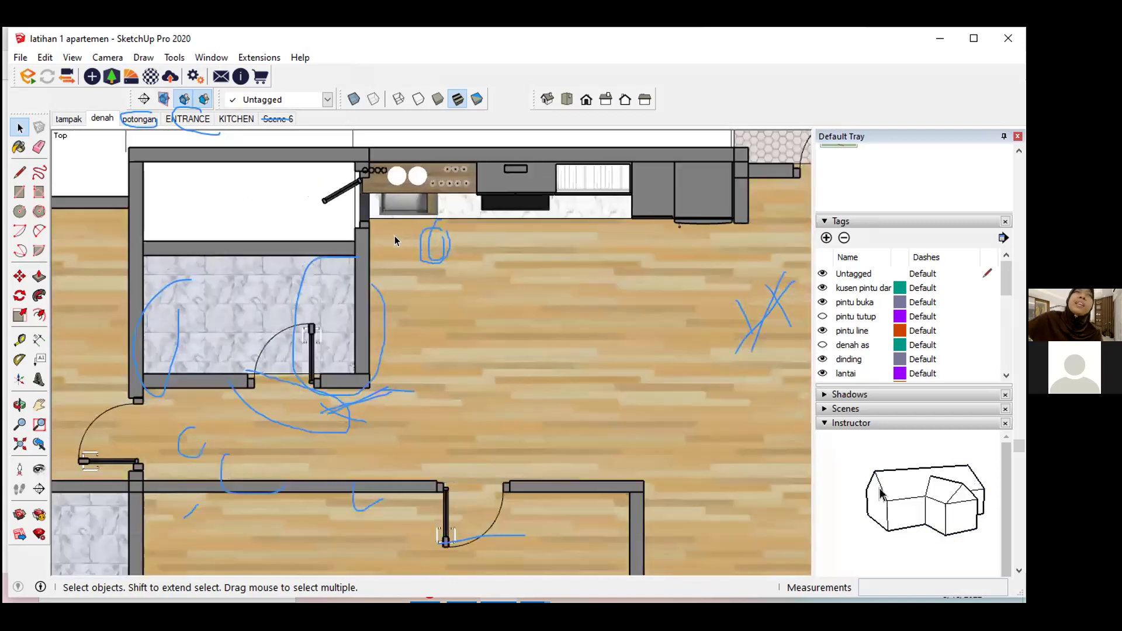
{"action": "scroll", "coordinate": [394, 237], "scroll_direction": "up", "scroll_amount": 1}
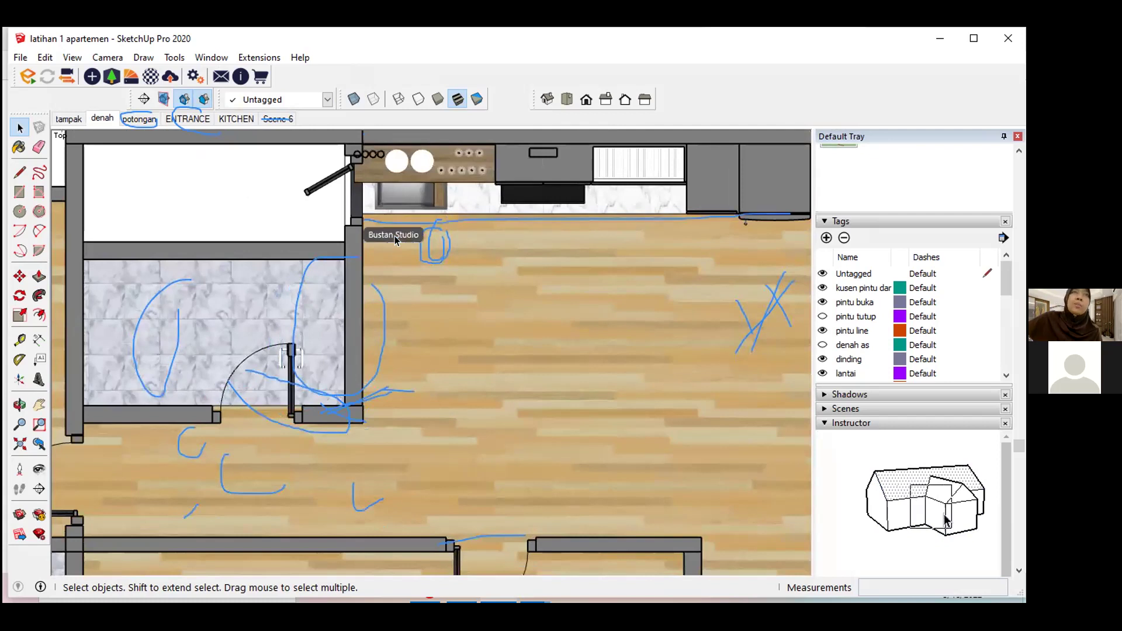
{"action": "scroll", "coordinate": [395, 236], "scroll_direction": "up", "scroll_amount": 1}
{"action": "scroll", "coordinate": [395, 237], "scroll_direction": "up", "scroll_amount": 1}
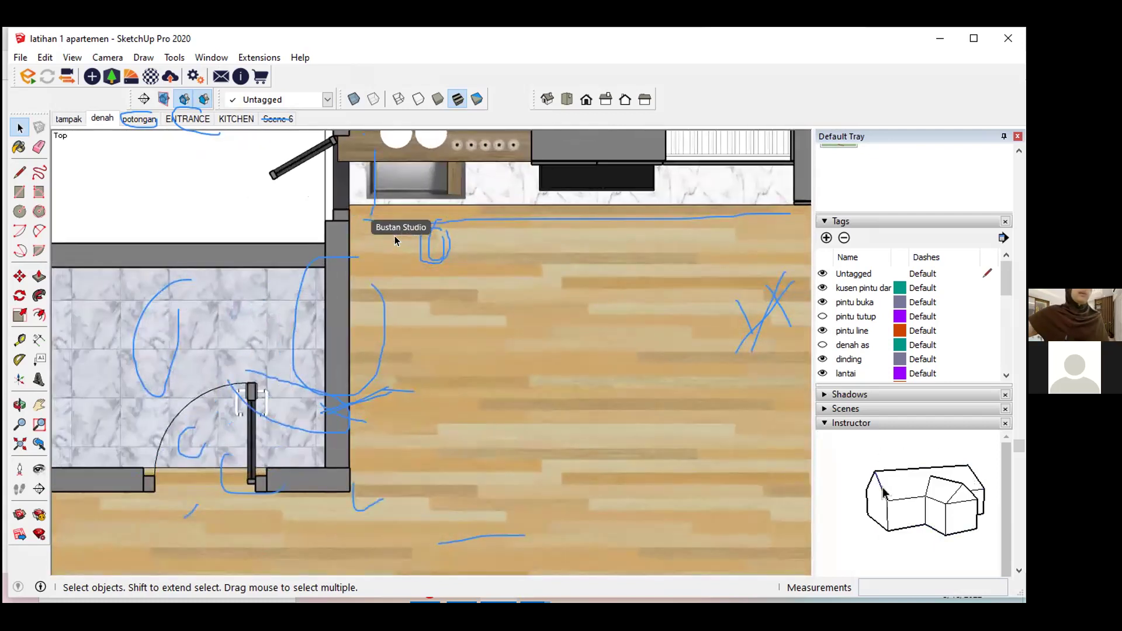
{"action": "middle_click_drag", "start_coordinate": [394, 236], "coordinate": [381, 364], "text": "shift"}
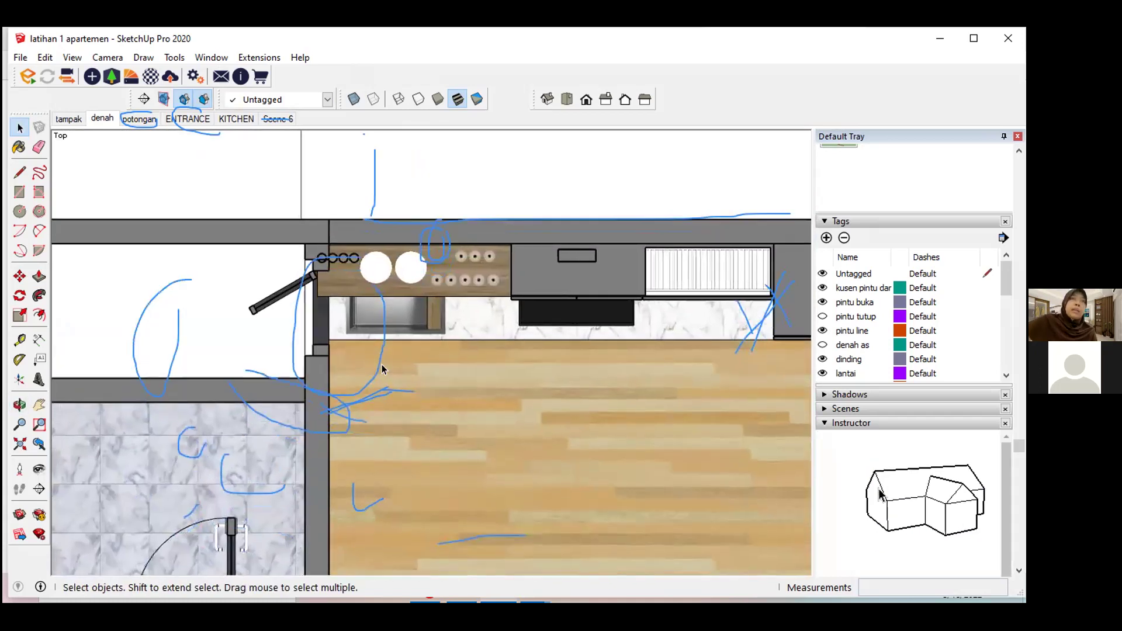